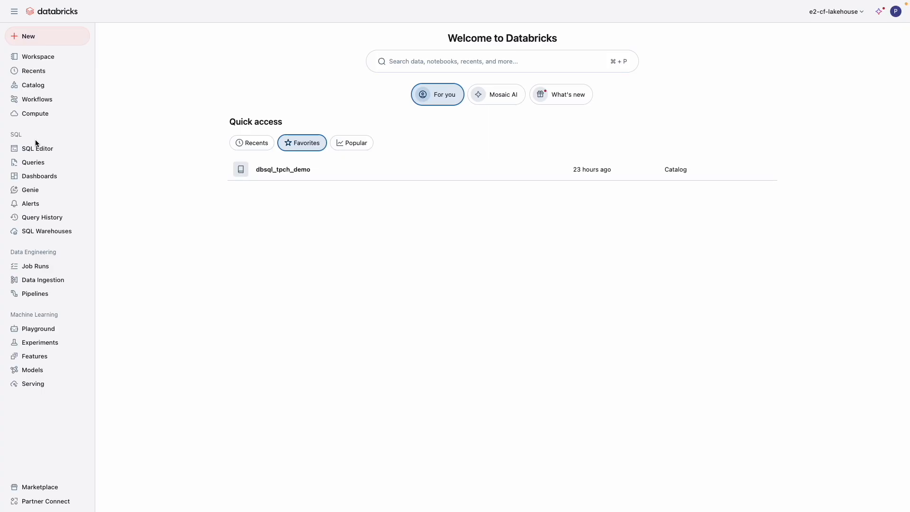
# Create a serverless SQL warehouse named Serverless-PU with cluster size X-Small, keeping Unity Catalog enabled and the Current channel.
pyautogui.click(36, 232)
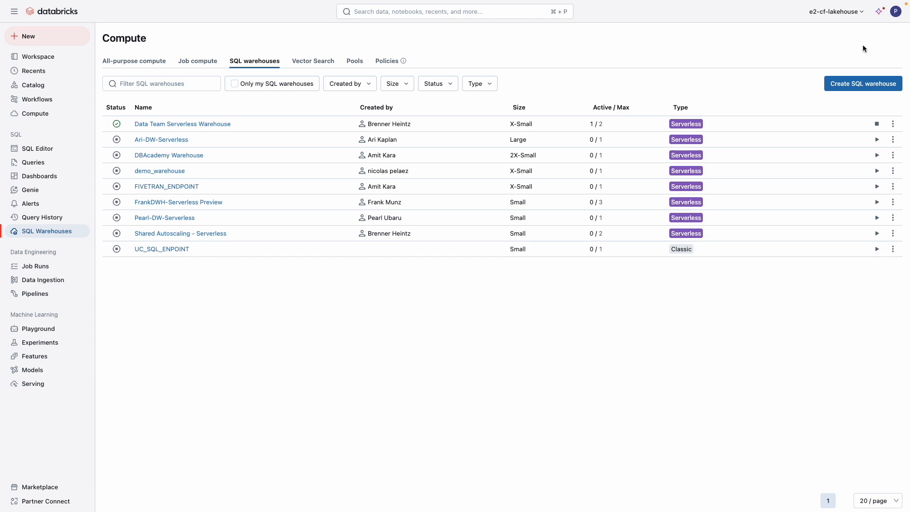
pyautogui.click(837, 83)
pyautogui.click(478, 178)
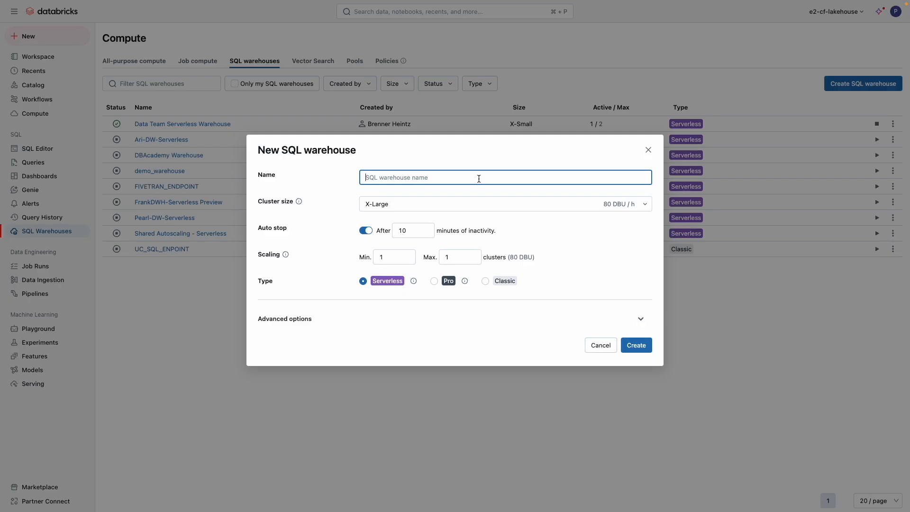
pyautogui.write('Serverless-PU')
pyautogui.click(386, 204)
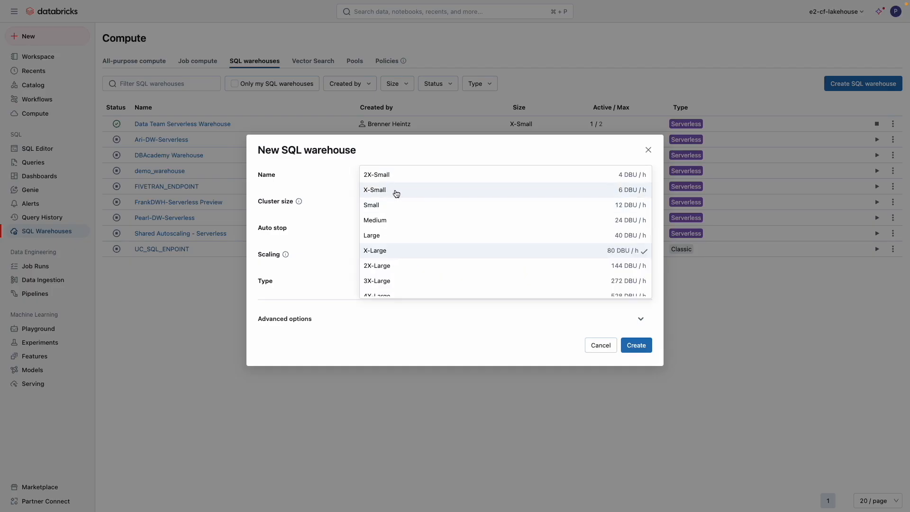
pyautogui.click(396, 191)
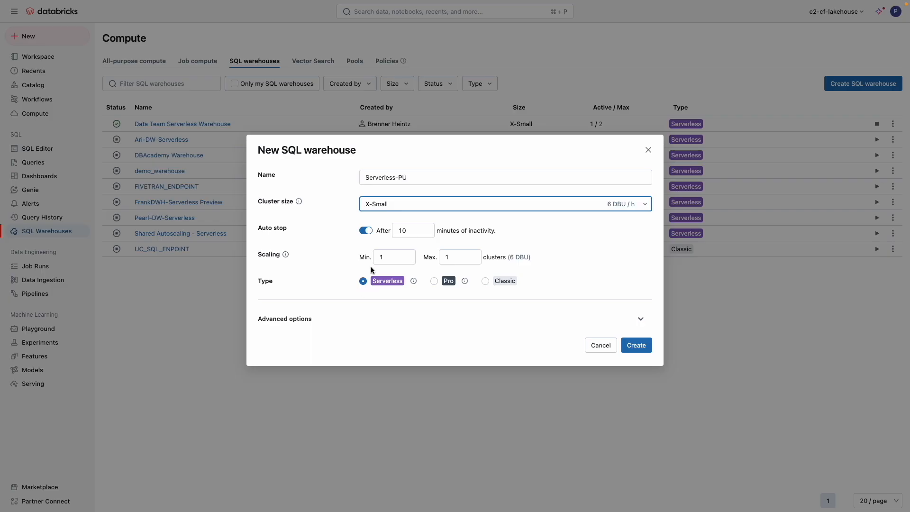
pyautogui.moveTo(413, 284)
pyautogui.click(641, 318)
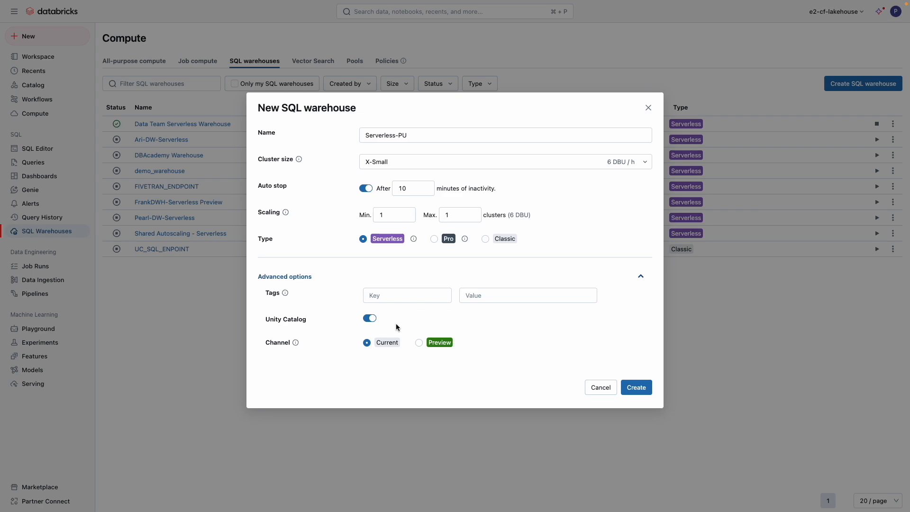
pyautogui.click(640, 391)
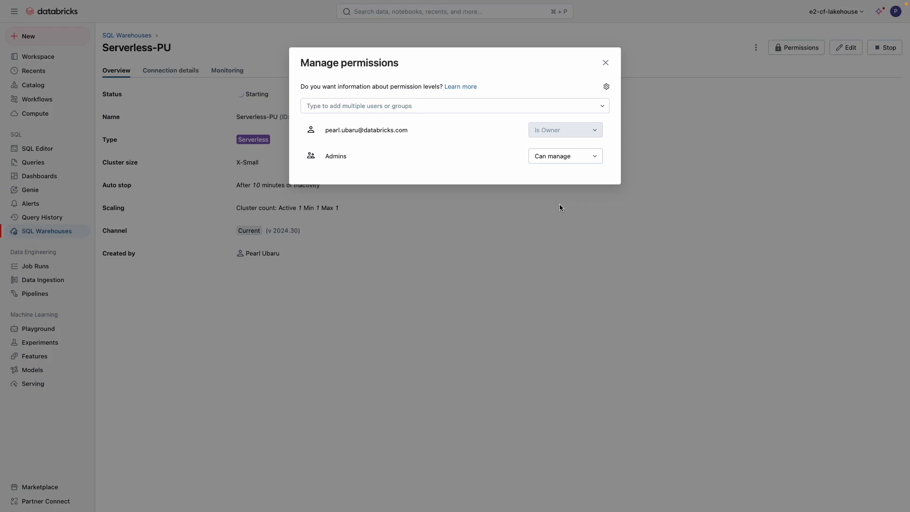
# Give a colleague the Can use permission on the new warehouse and close the permissions dialog.
pyautogui.click(572, 106)
pyautogui.write('nicola')
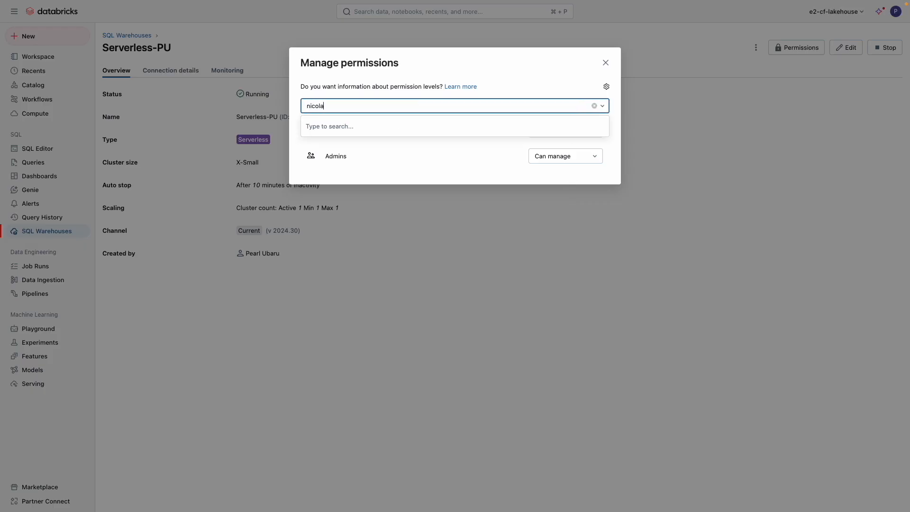
pyautogui.click(460, 169)
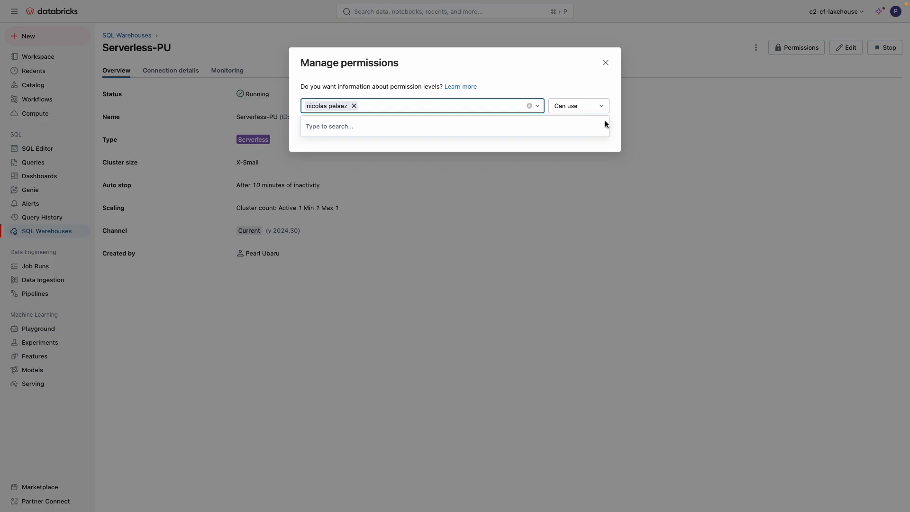
pyautogui.click(602, 105)
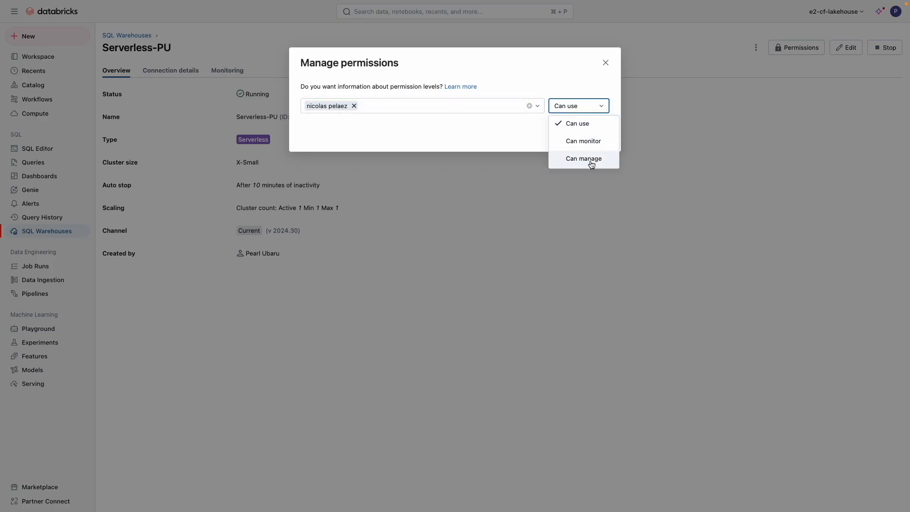
pyautogui.click(588, 124)
pyautogui.click(597, 128)
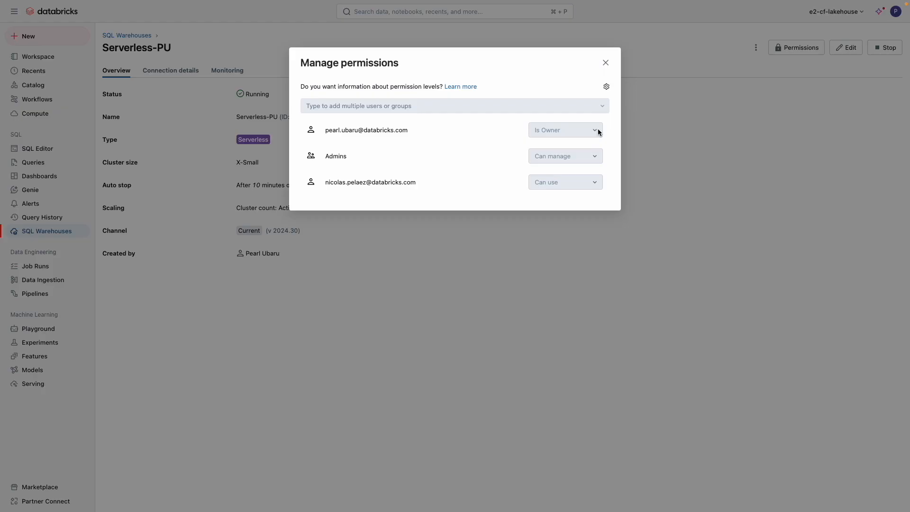
pyautogui.click(606, 64)
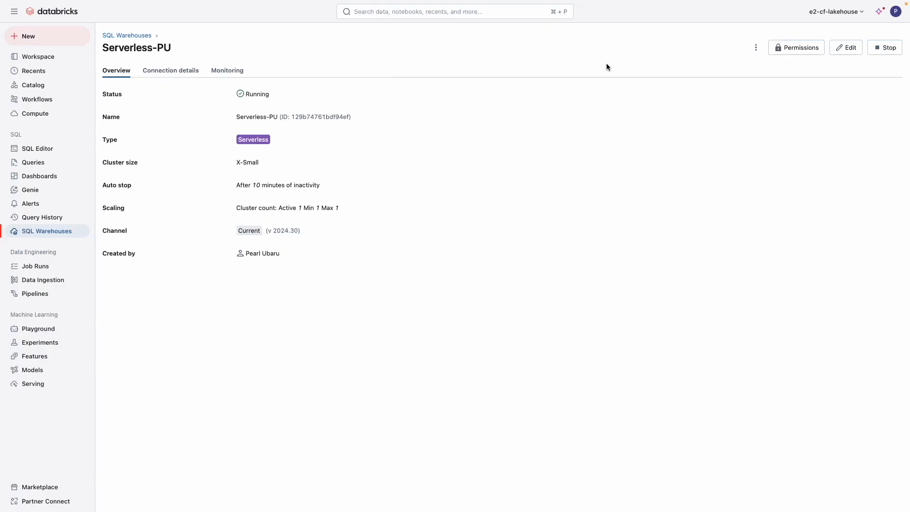
# Review the Serverless-PU warehouse's connection details, the Partner Connect integrations and the warehouse's monitoring page.
pyautogui.click(175, 71)
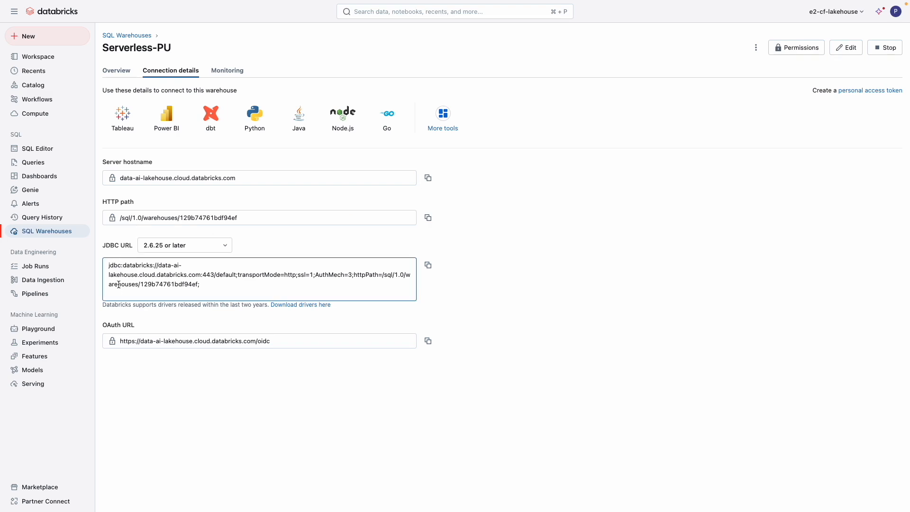
pyautogui.click(46, 503)
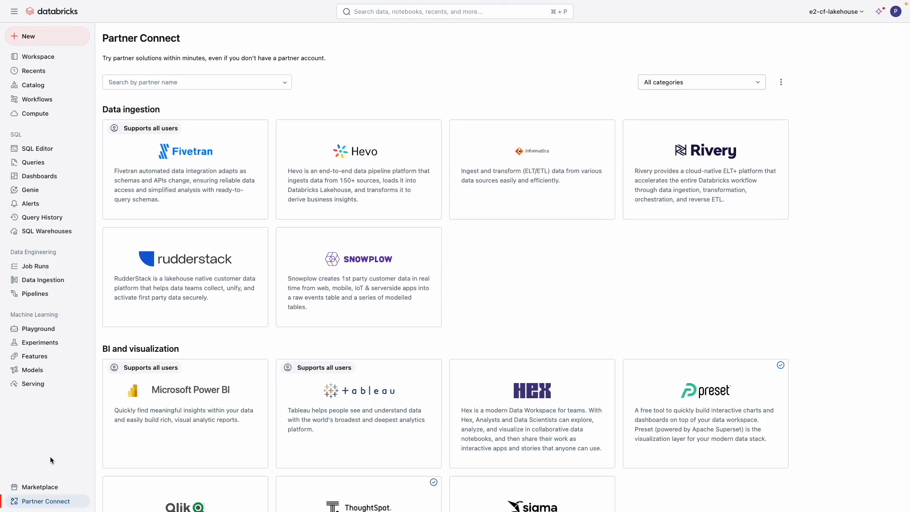
pyautogui.hscroll(-5, 51, 456)
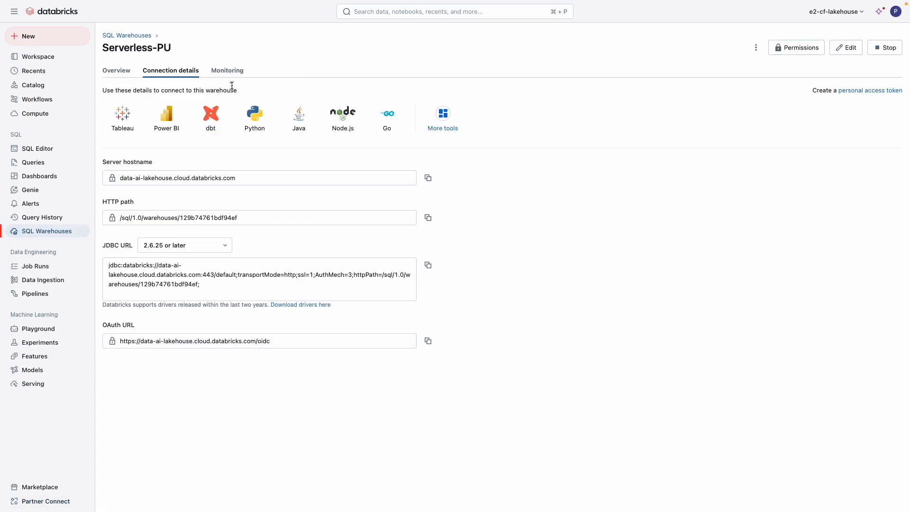
pyautogui.click(230, 71)
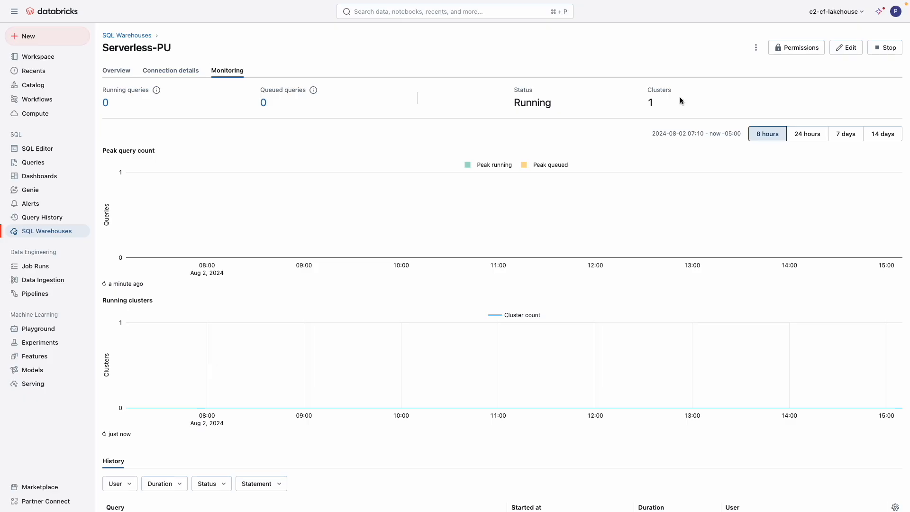
# Open Catalog Explorer, fill in a new Standard catalog named dbsql_tpch_demo, and cancel without creating it.
pyautogui.click(39, 85)
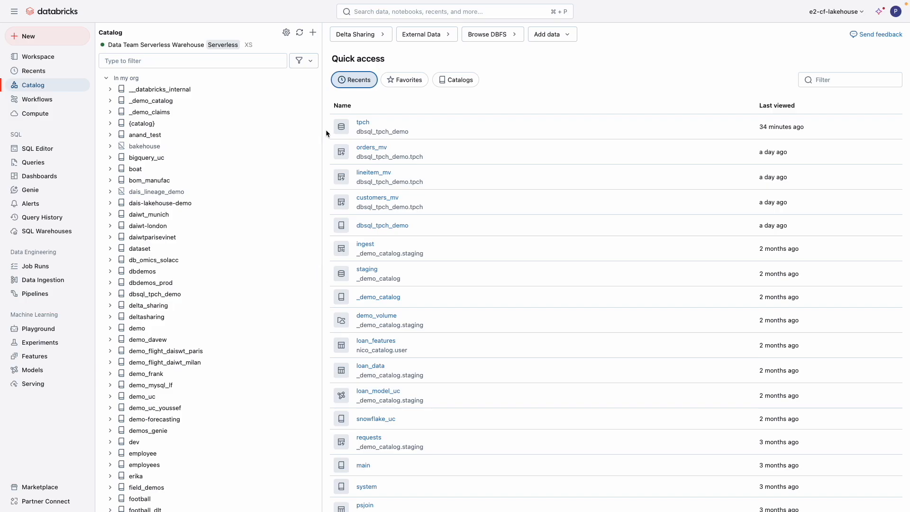
pyautogui.click(313, 33)
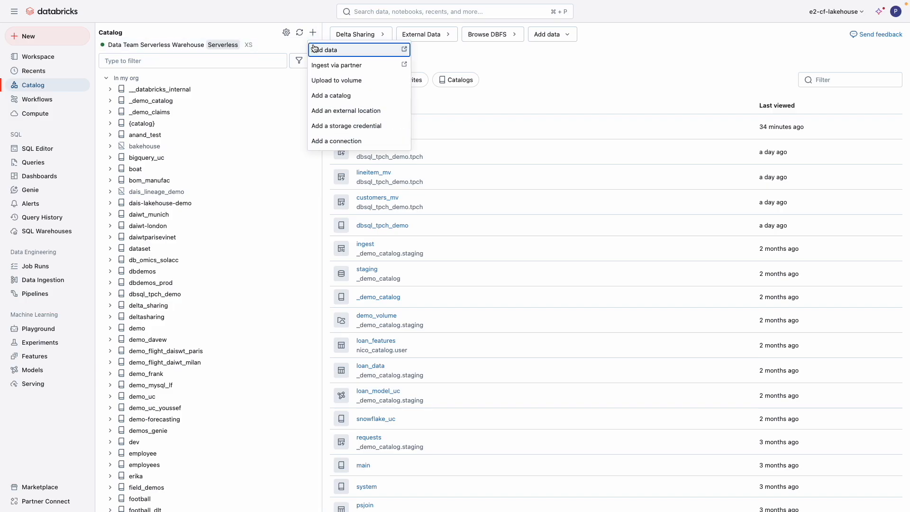
pyautogui.click(326, 95)
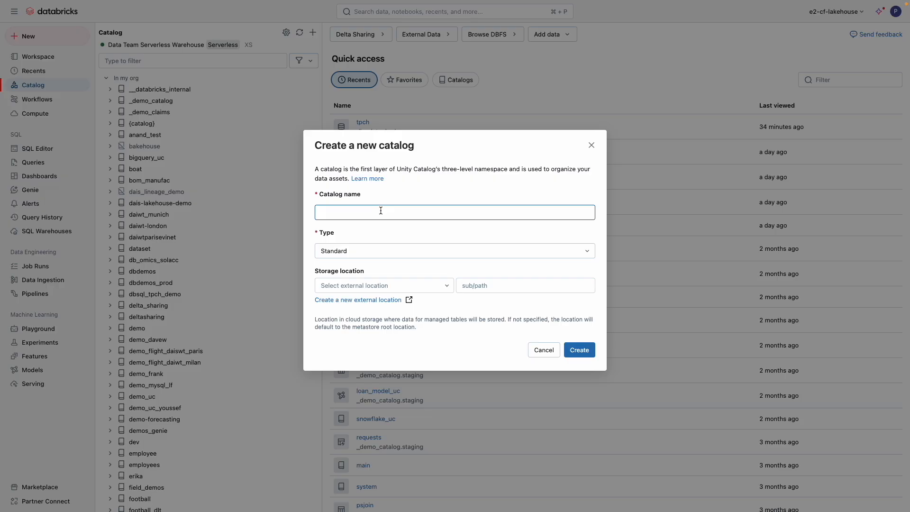
pyautogui.write('dbsql')
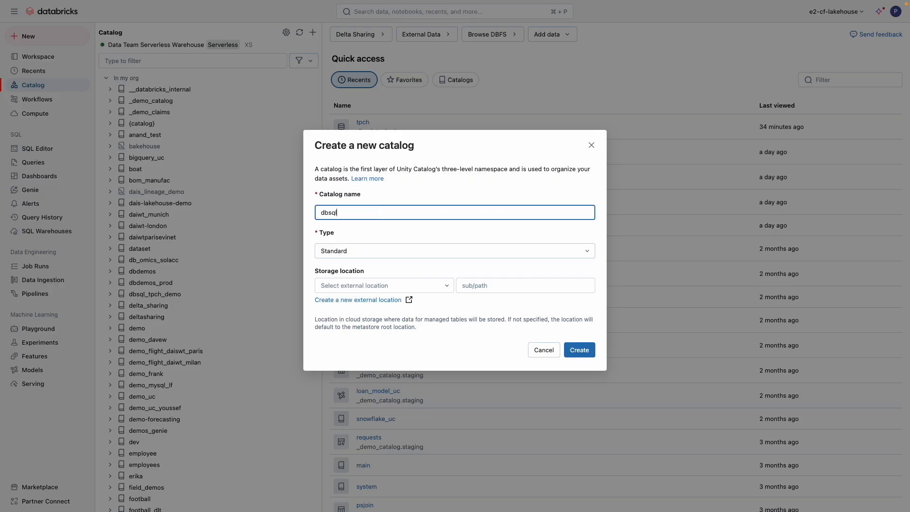
pyautogui.write('_tpch_demo')
pyautogui.click(403, 250)
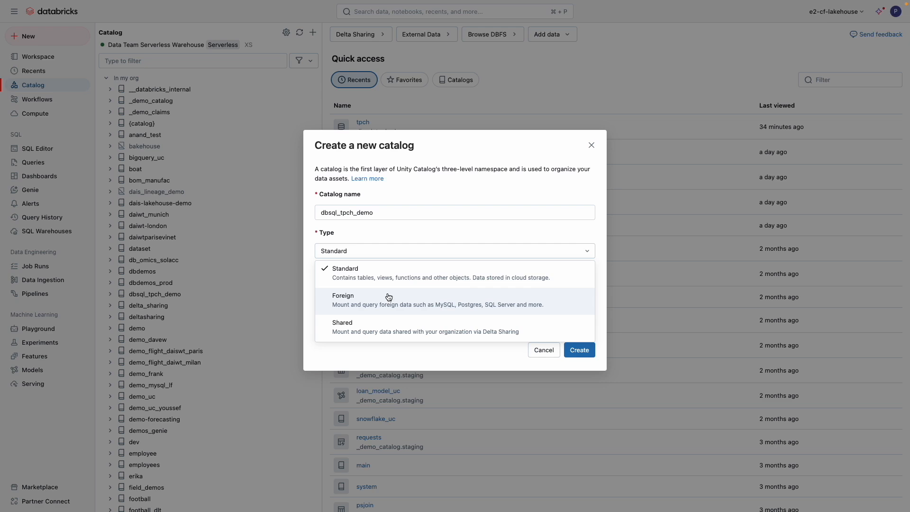
pyautogui.click(417, 251)
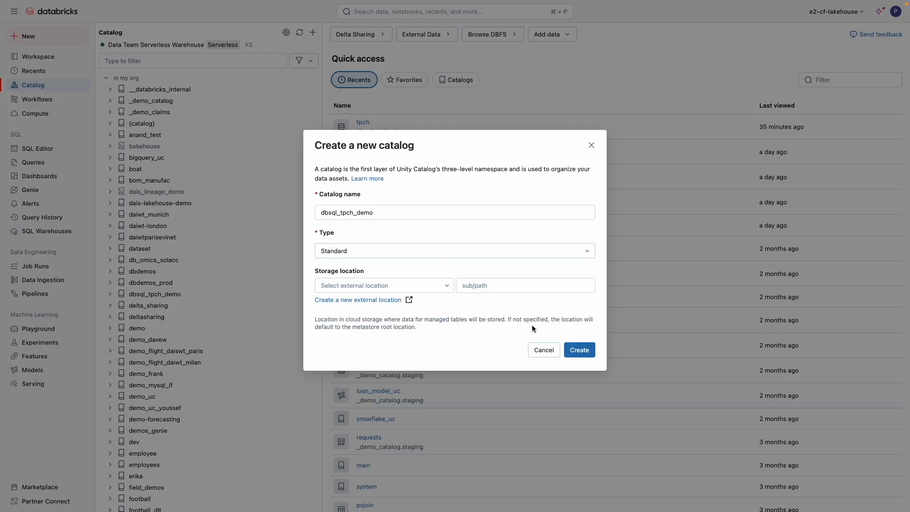
pyautogui.click(544, 350)
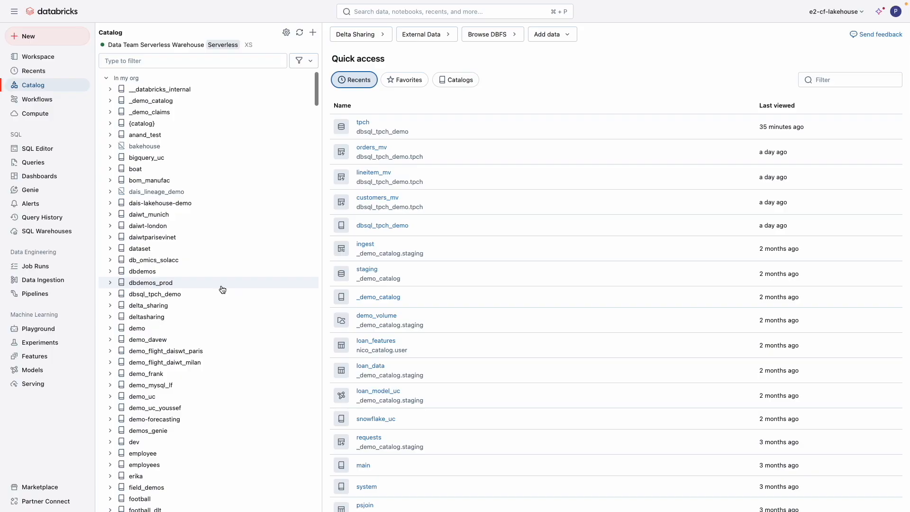
# Open the existing dbsql_tpch_demo catalog, fill in a new schema named tpch, and discard it without creating it.
pyautogui.click(160, 296)
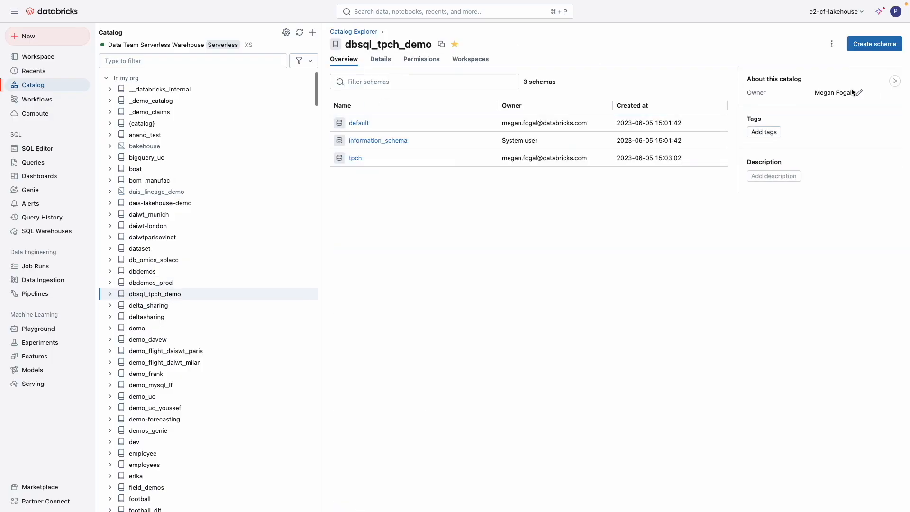
pyautogui.click(872, 44)
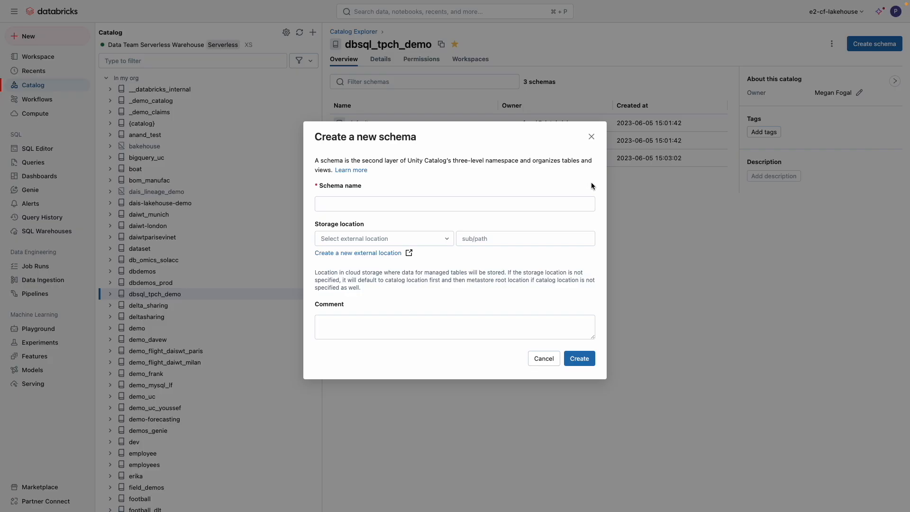
pyautogui.click(566, 202)
pyautogui.write('tpch')
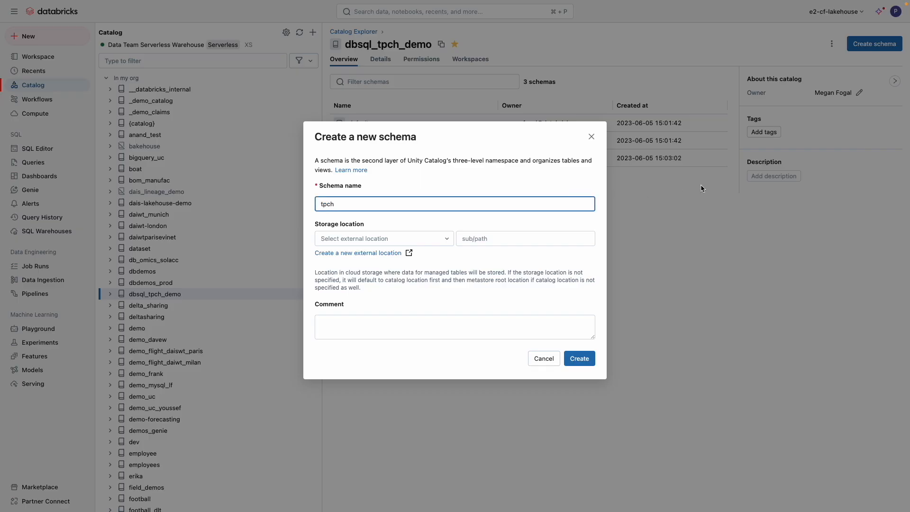
pyautogui.click(592, 136)
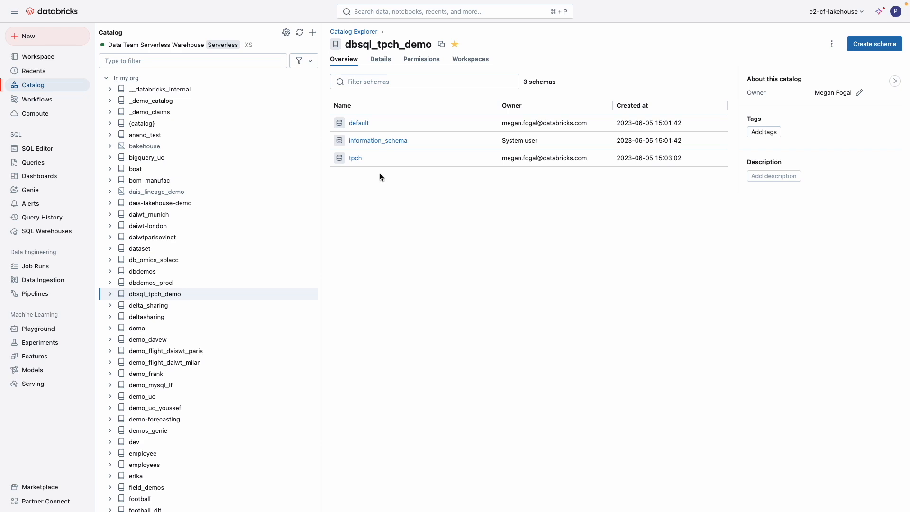
# Grant ALL PRIVILEGES on the dbsql_tpch_demo catalog to All account users.
pyautogui.click(425, 59)
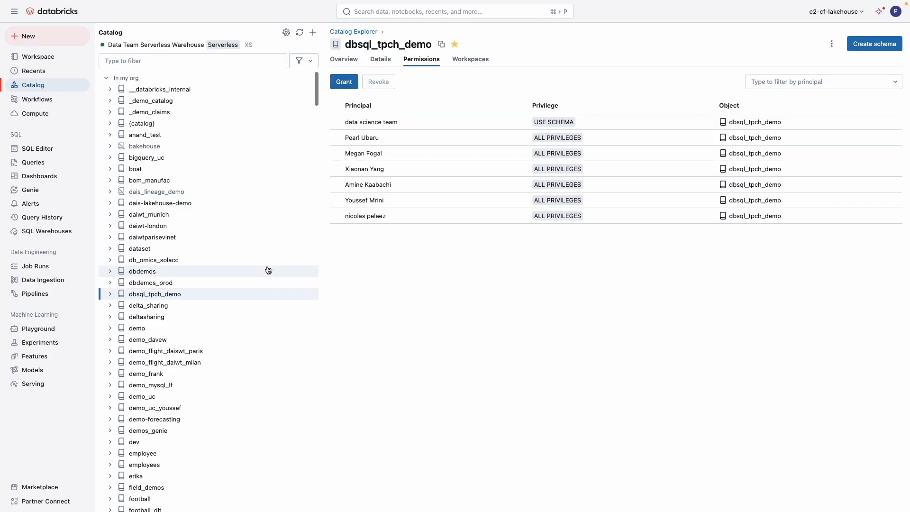
pyautogui.click(353, 83)
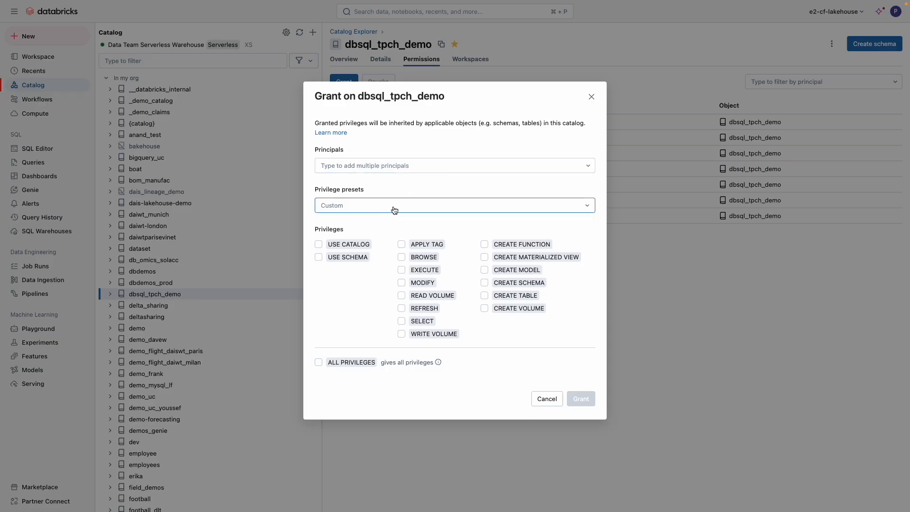
pyautogui.click(385, 167)
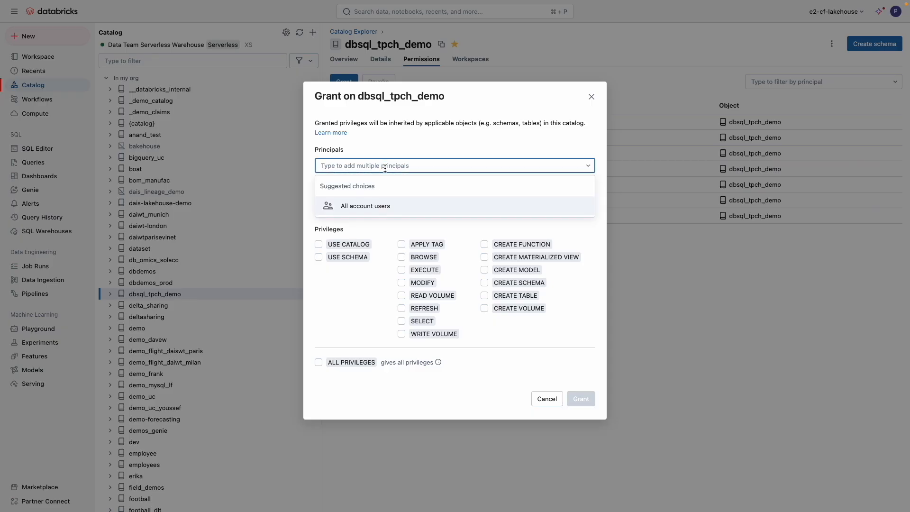
pyautogui.click(351, 206)
pyautogui.click(319, 362)
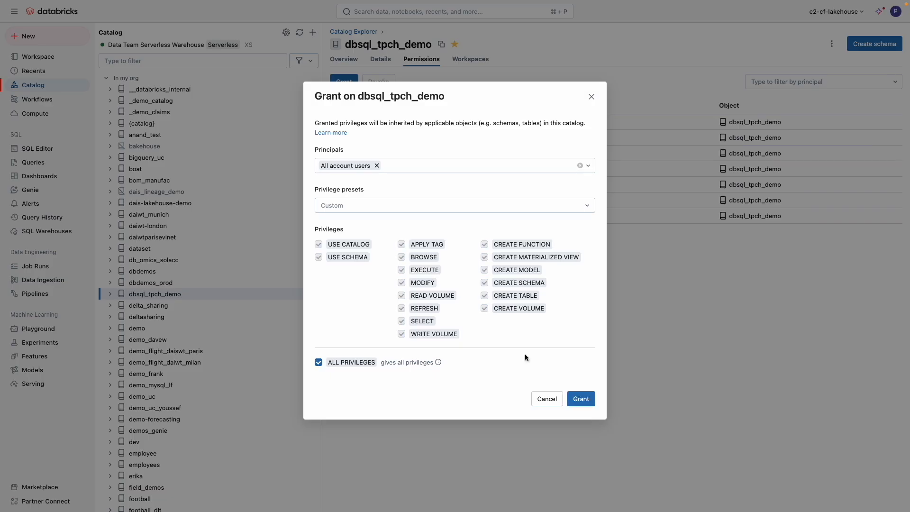
pyautogui.click(581, 399)
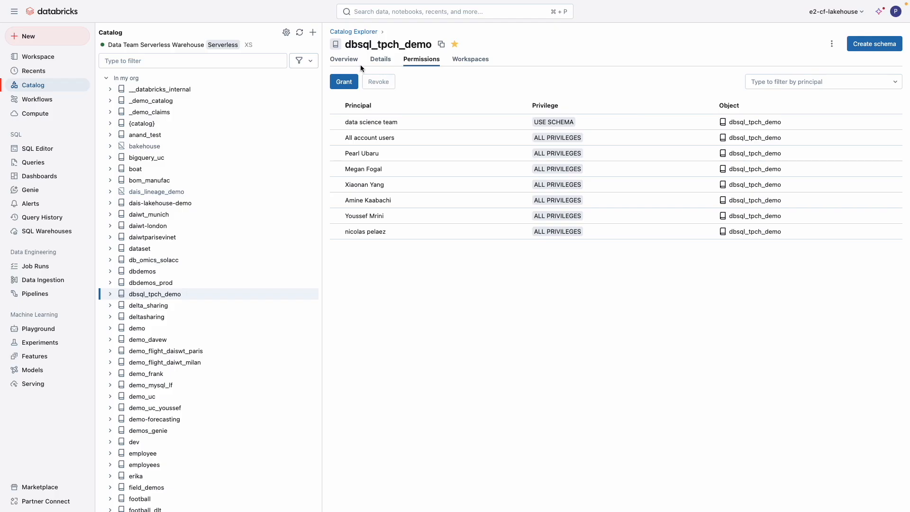
# Examine the tables and permissions of the tpch schema in the dbsql_tpch_demo catalog.
pyautogui.click(345, 59)
pyautogui.click(355, 158)
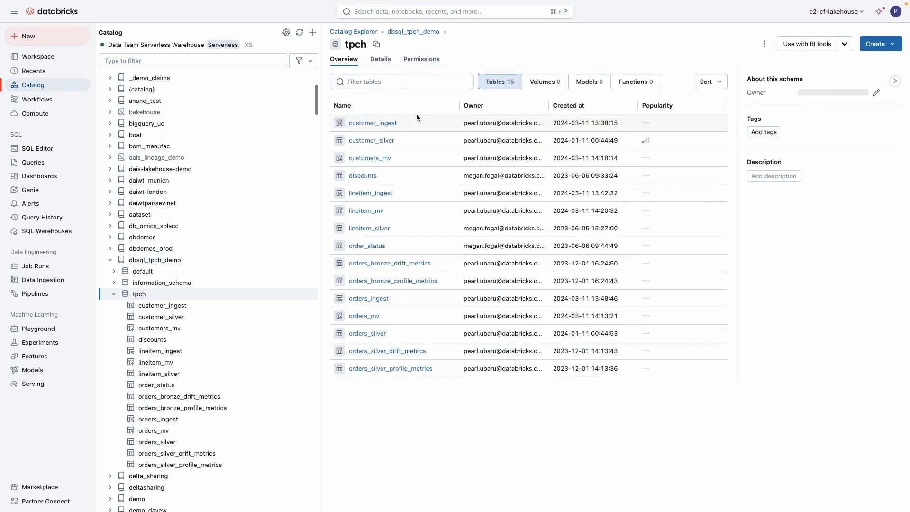
pyautogui.click(421, 59)
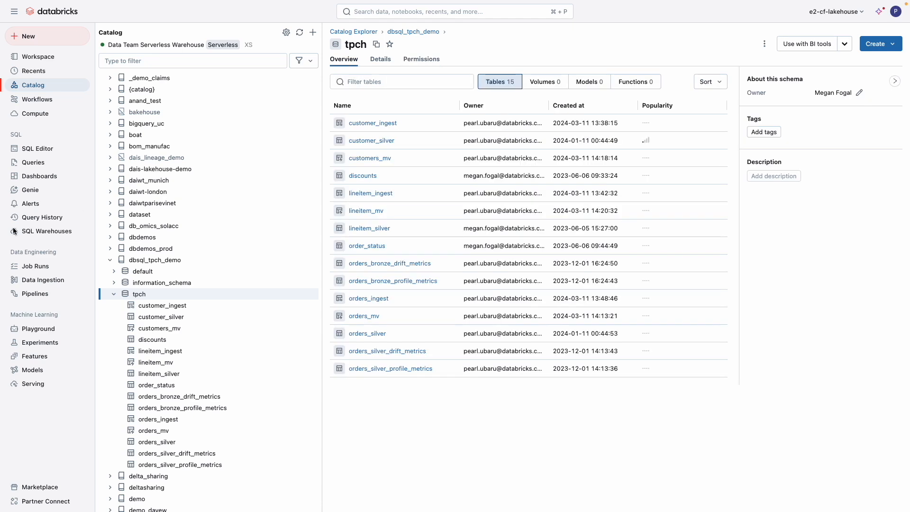
# Open the SQL Editor with a new query and show its catalog browser.
pyautogui.click(34, 149)
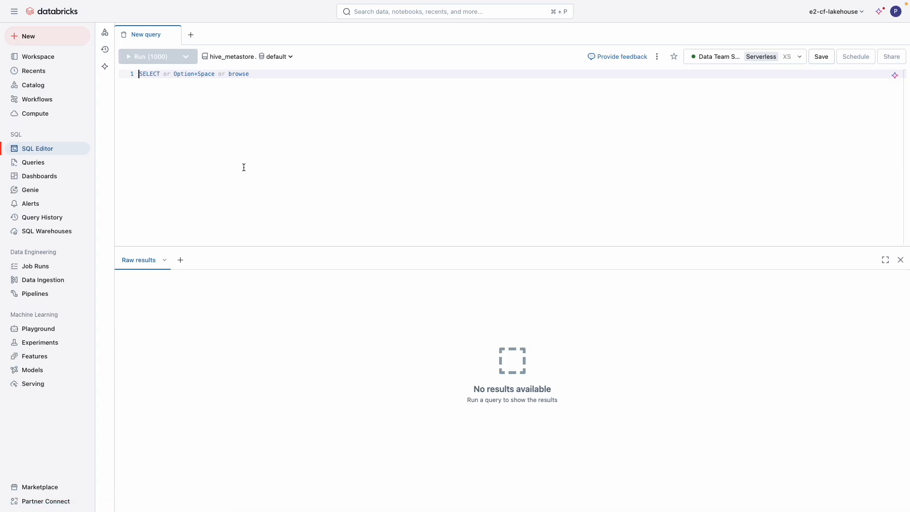
pyautogui.click(105, 32)
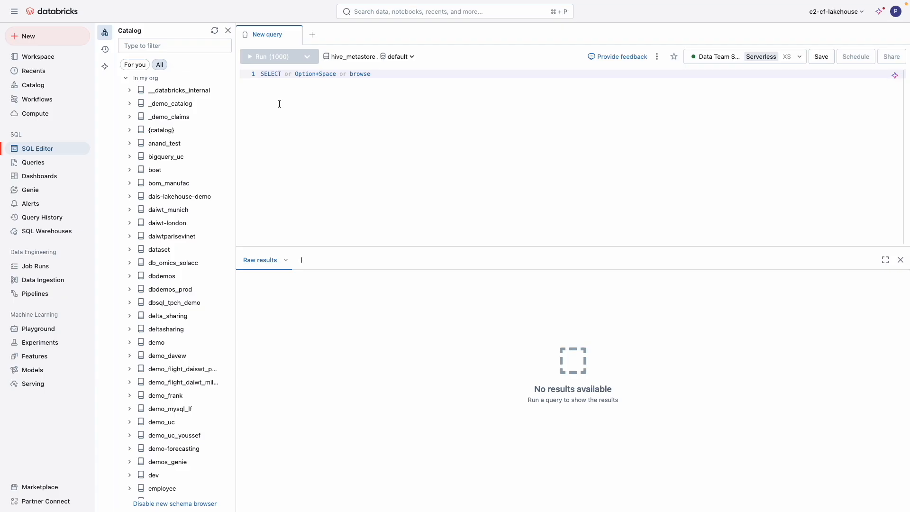
# Find the saved queries matching "customer_" and open Streaming Table - Customers in the SQL Editor.
pyautogui.scroll(-3, 179, 130)
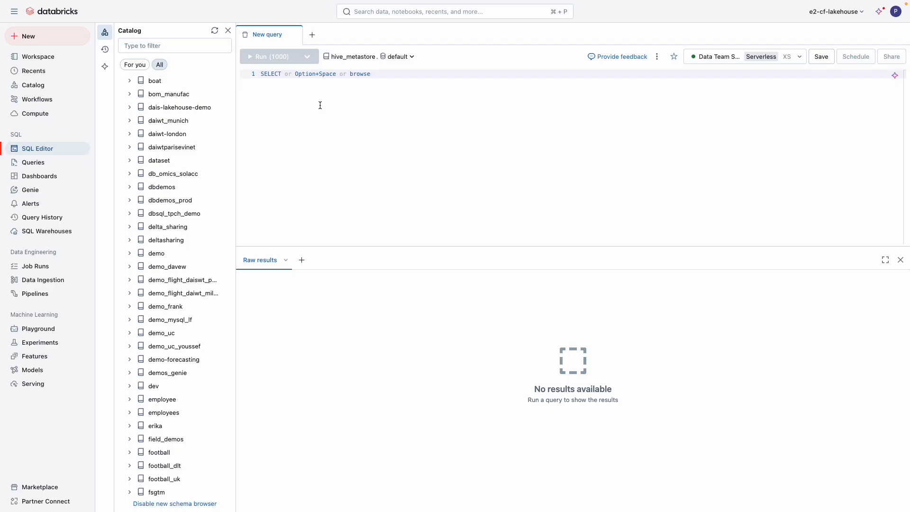
pyautogui.click(312, 35)
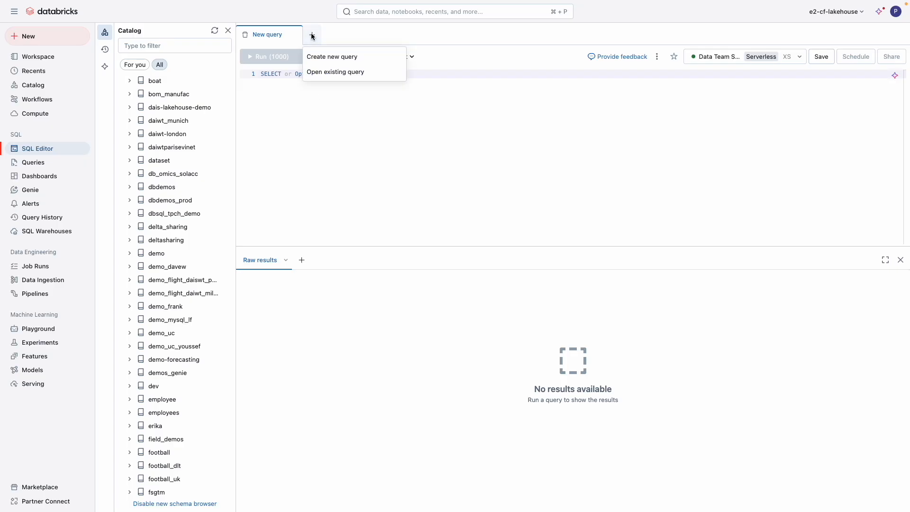
pyautogui.click(327, 71)
pyautogui.write('customer')
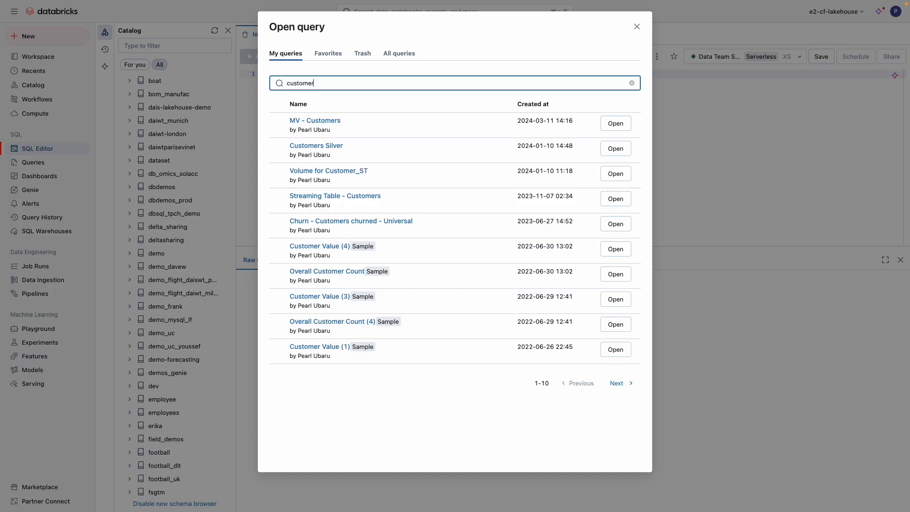
pyautogui.write('_')
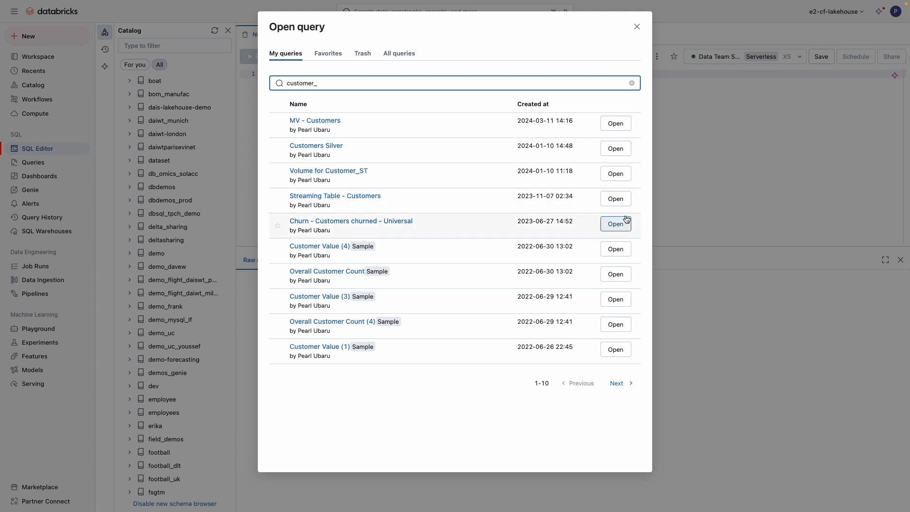
pyautogui.click(616, 199)
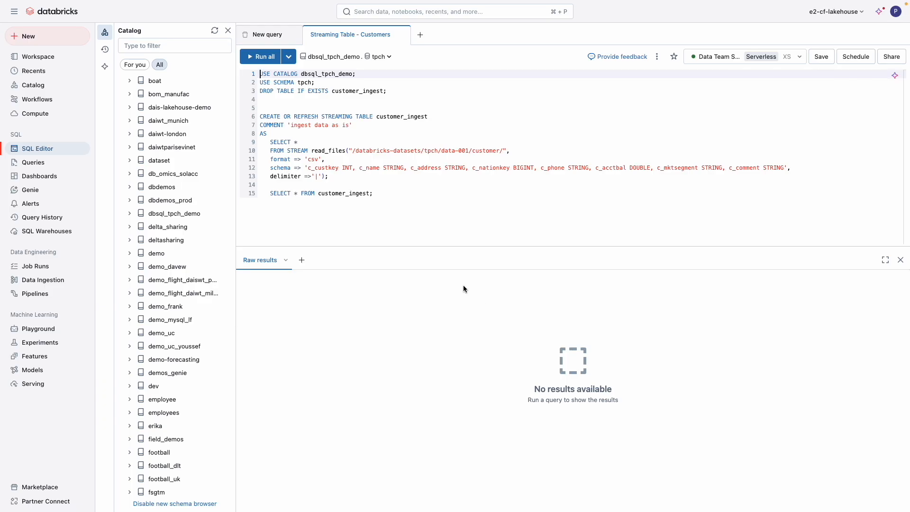
# Run all statements of the Streaming Table - Customers query and save it under its existing name.
pyautogui.click(272, 57)
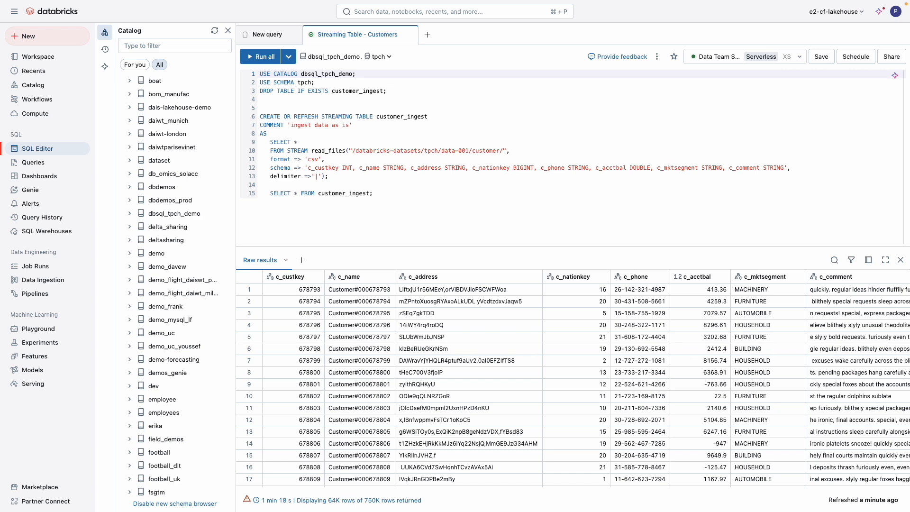
pyautogui.doubleClick(392, 34)
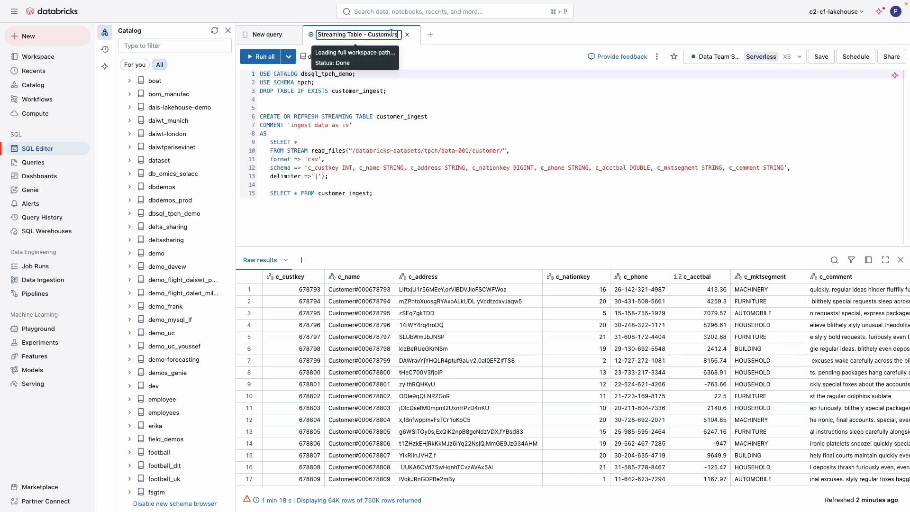
pyautogui.click(782, 107)
pyautogui.click(821, 56)
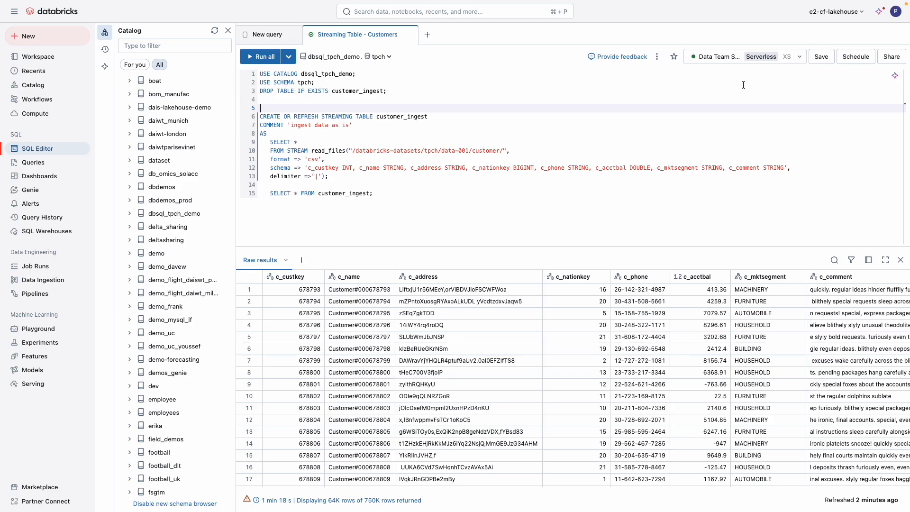
# Run and save the existing Streaming Table - Line Items query, which creates the lineitem_ingest streaming table.
pyautogui.click(428, 34)
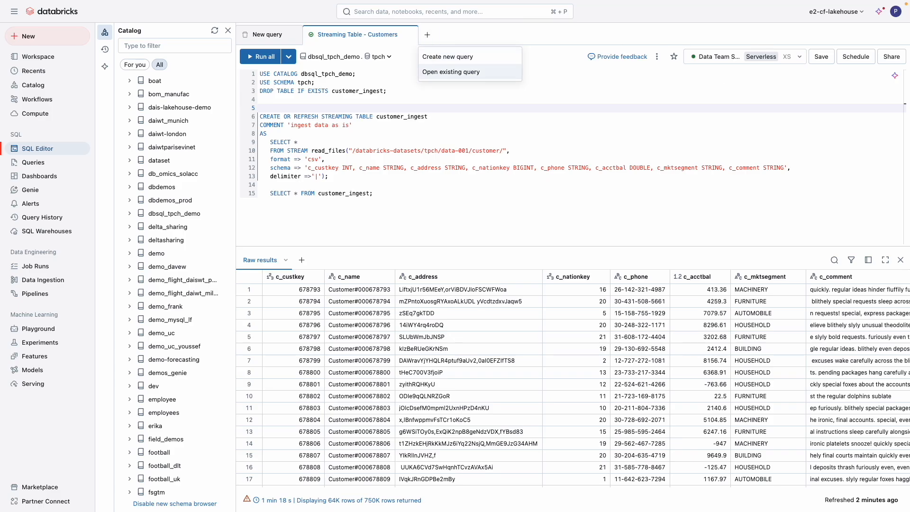
pyautogui.click(455, 71)
pyautogui.write('line ite')
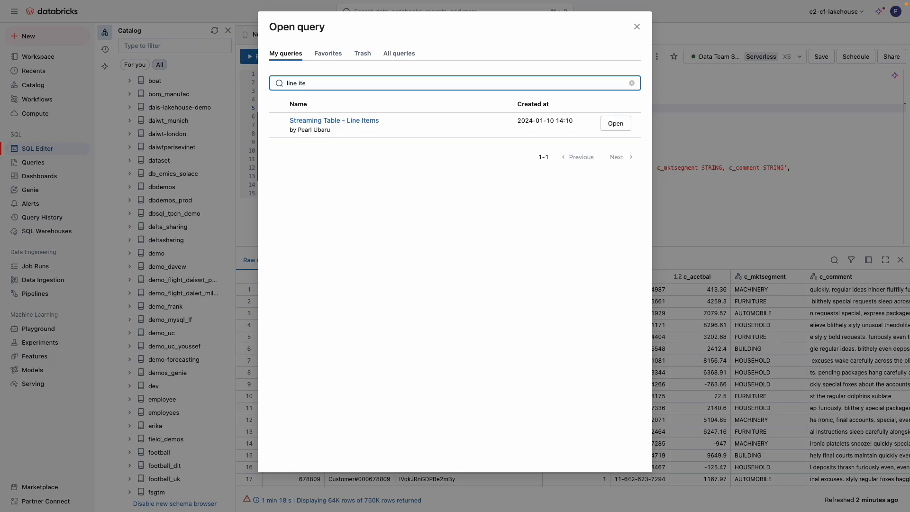
pyautogui.click(347, 122)
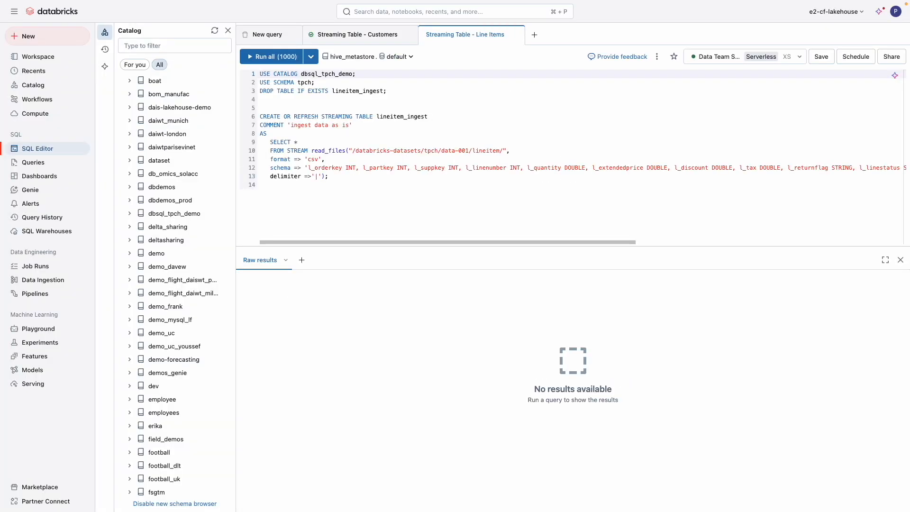
pyautogui.click(275, 58)
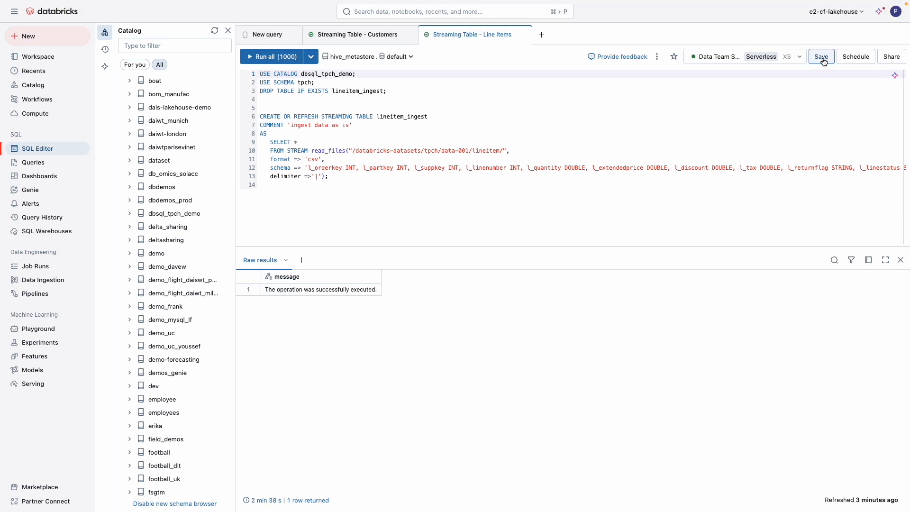
pyautogui.click(823, 60)
# Run and save the existing Streaming Table - Orders query, which creates the orders_ingest streaming table.
pyautogui.click(541, 35)
pyautogui.click(559, 71)
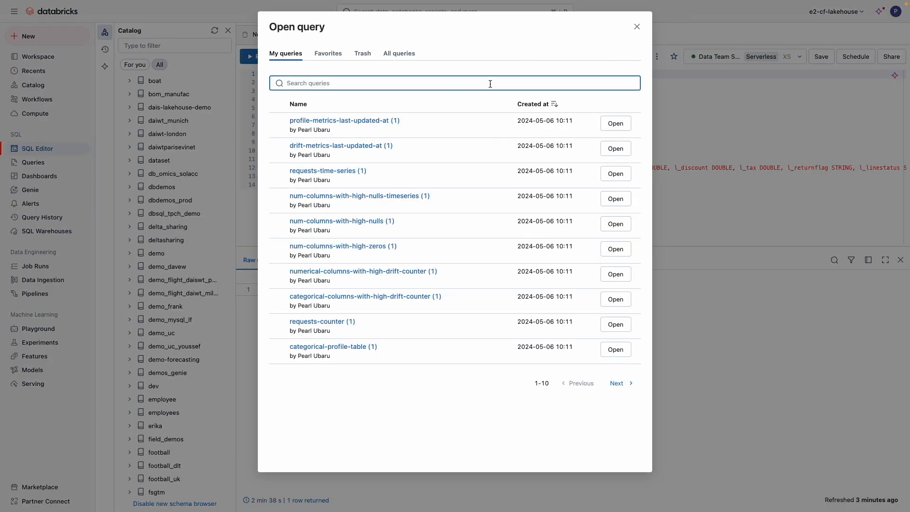
pyautogui.write('order')
pyautogui.click(332, 171)
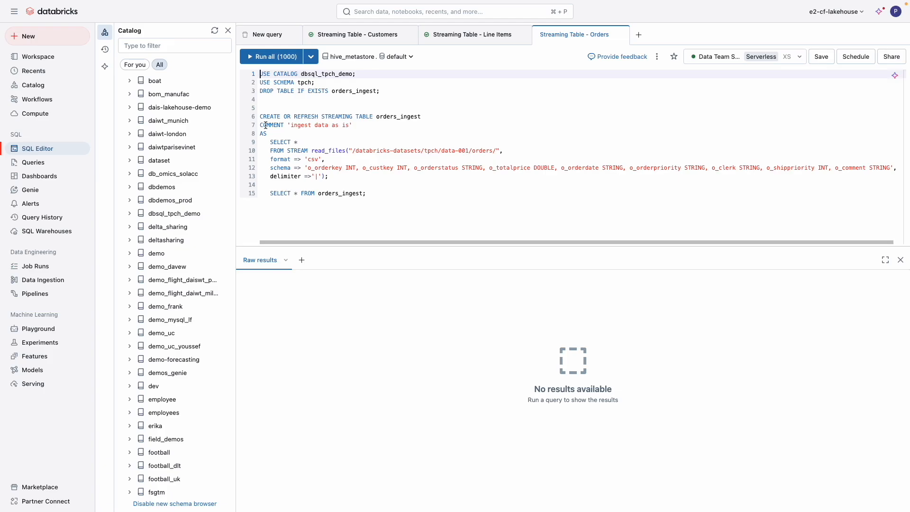
pyautogui.click(289, 59)
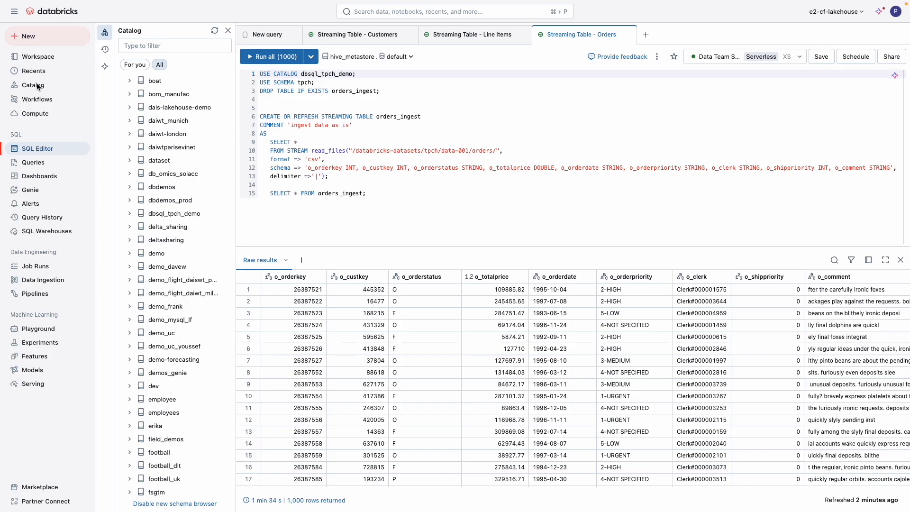
pyautogui.click(820, 57)
# Open the customer_ingest table from the tpch schema of the dbsql_tpch_demo catalog in Catalog Explorer.
pyautogui.click(66, 88)
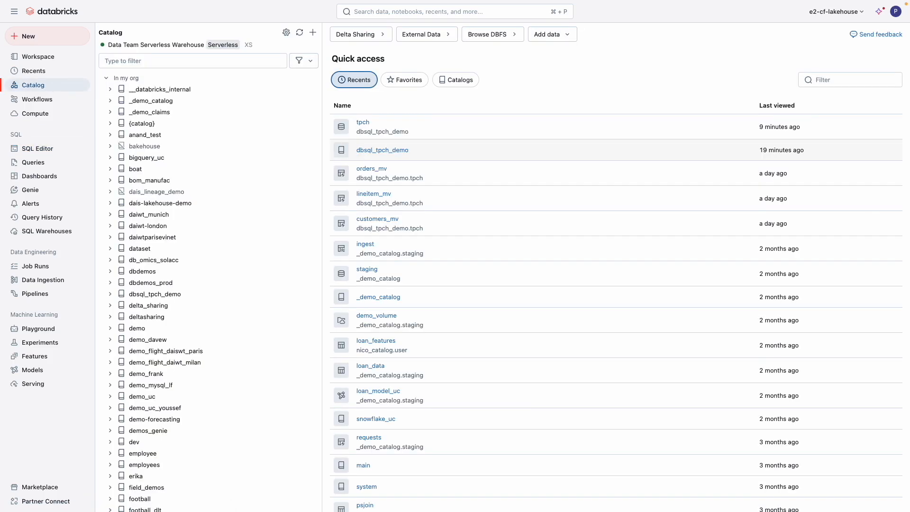
pyautogui.click(377, 149)
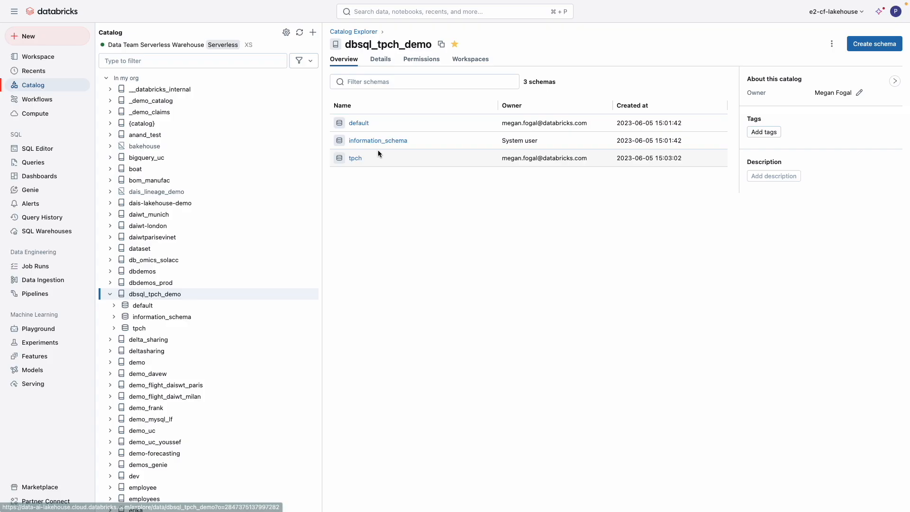
pyautogui.click(356, 158)
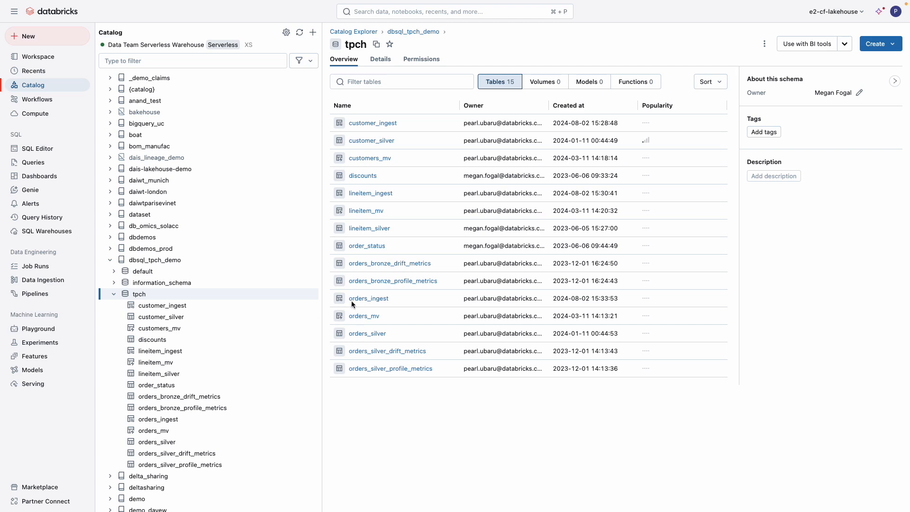
pyautogui.click(370, 123)
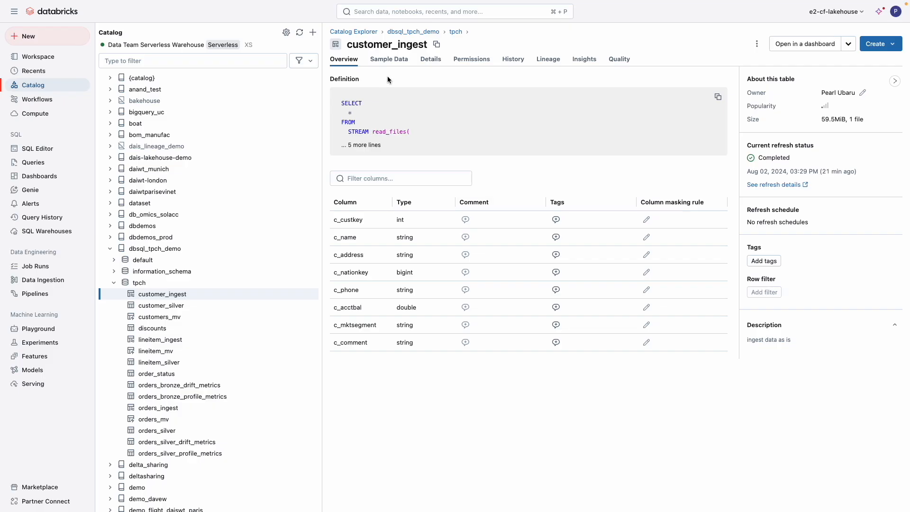
# Review the customer_ingest table's details, permissions and version history, and return to its overview.
pyautogui.click(390, 60)
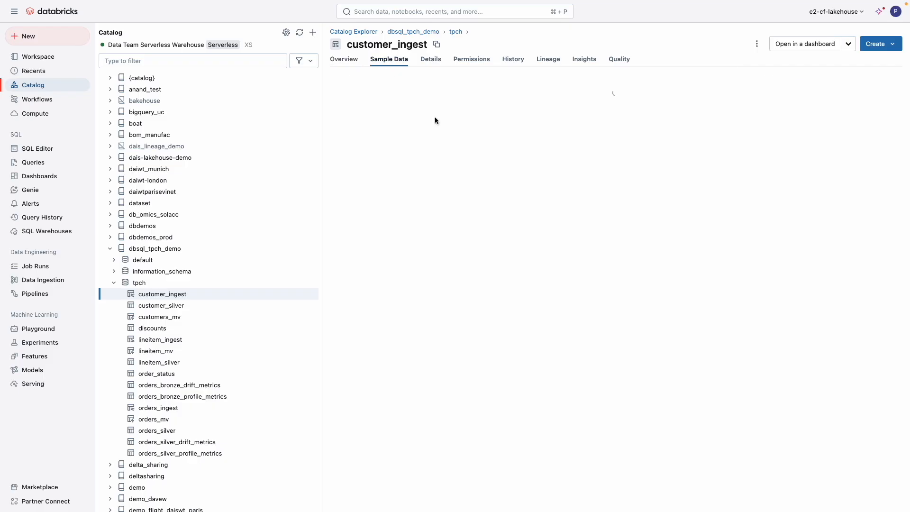
pyautogui.click(431, 63)
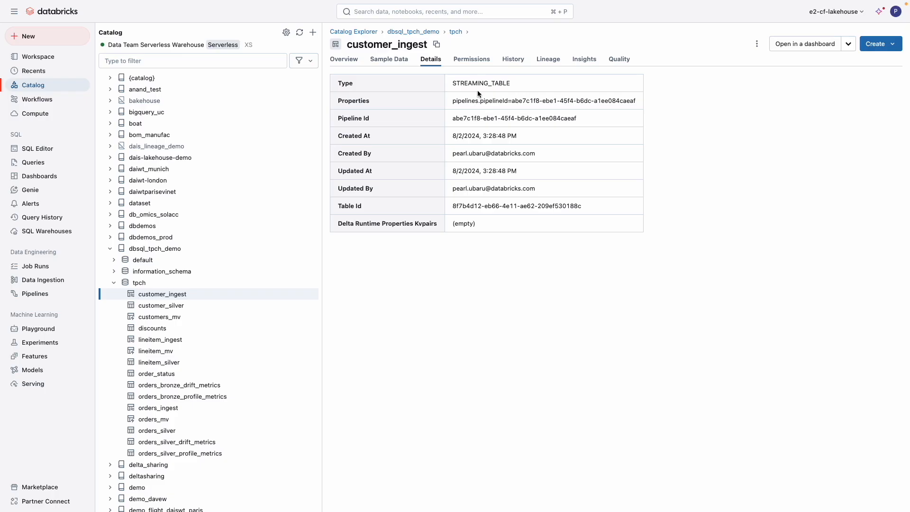
pyautogui.click(478, 62)
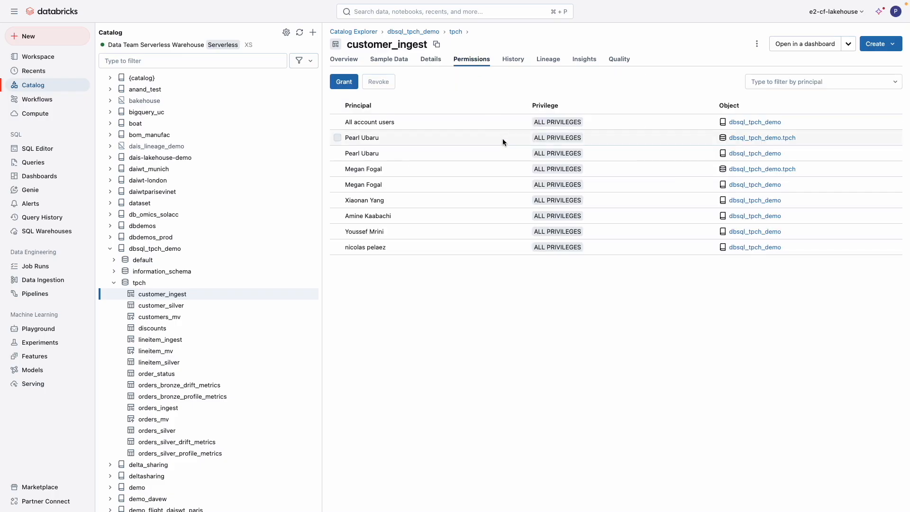
pyautogui.click(514, 63)
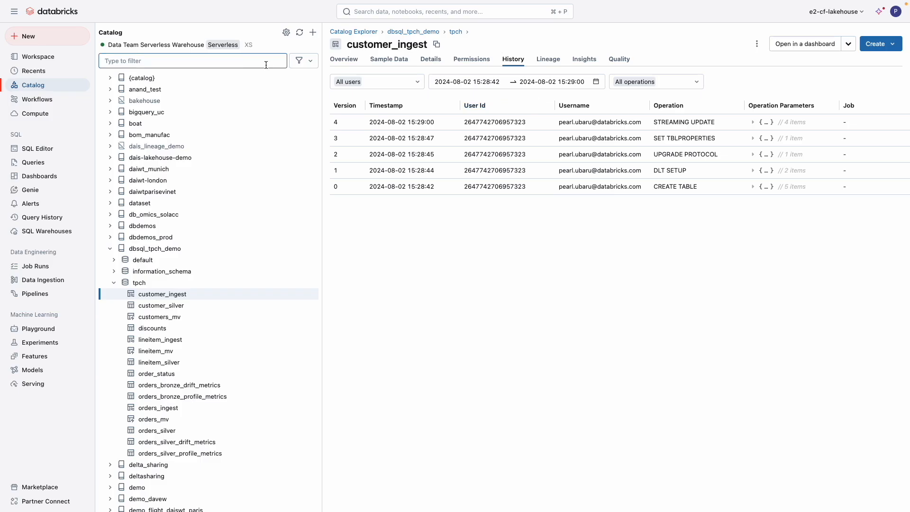
pyautogui.click(347, 63)
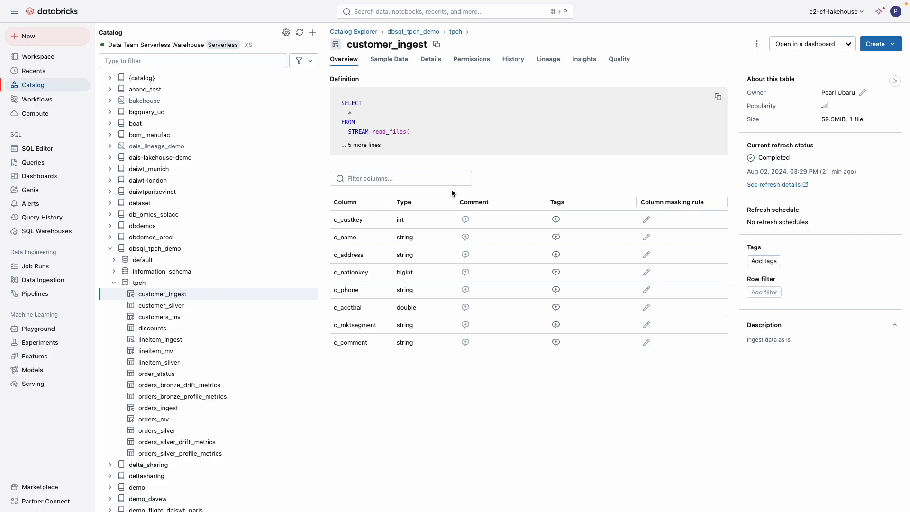
# Examine the sample data of the customer_ingest table across its columns and rows.
pyautogui.click(397, 62)
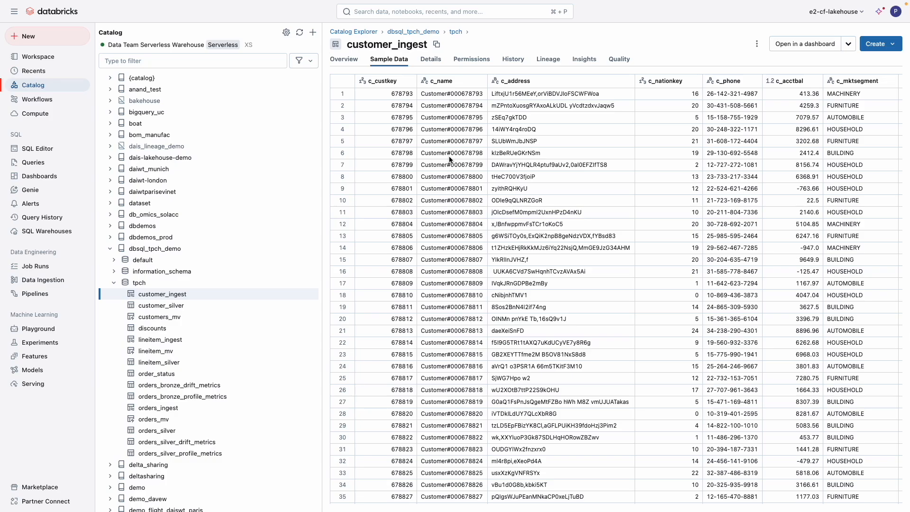
pyautogui.hscroll(5, 449, 159)
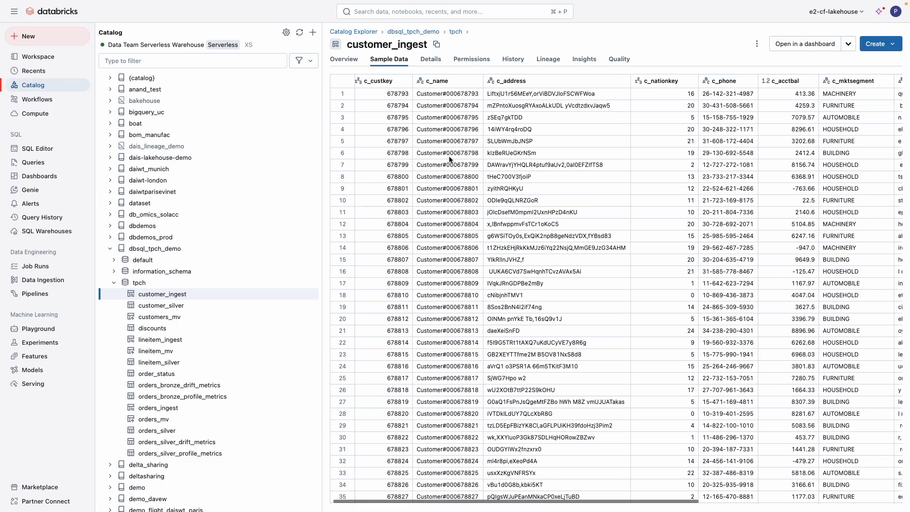
pyautogui.hscroll(-5, 449, 159)
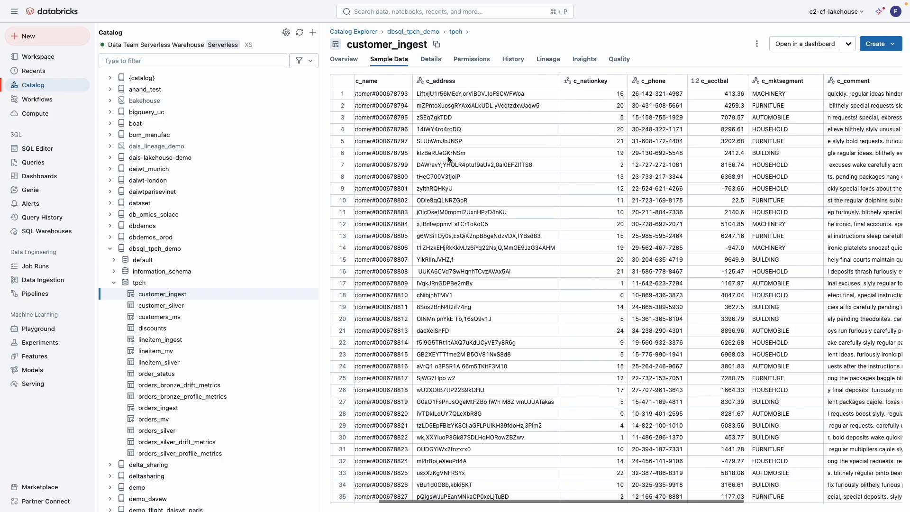
pyautogui.scroll(-2, 450, 158)
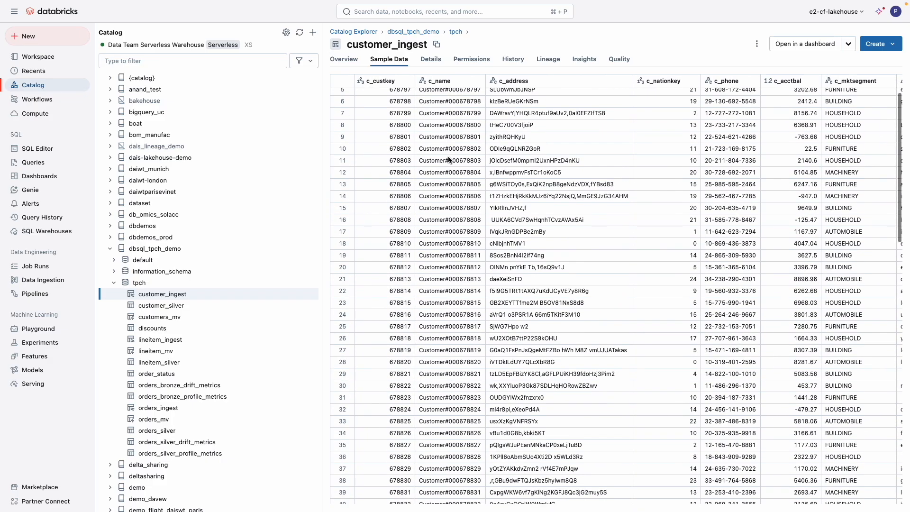
pyautogui.scroll(-2, 447, 157)
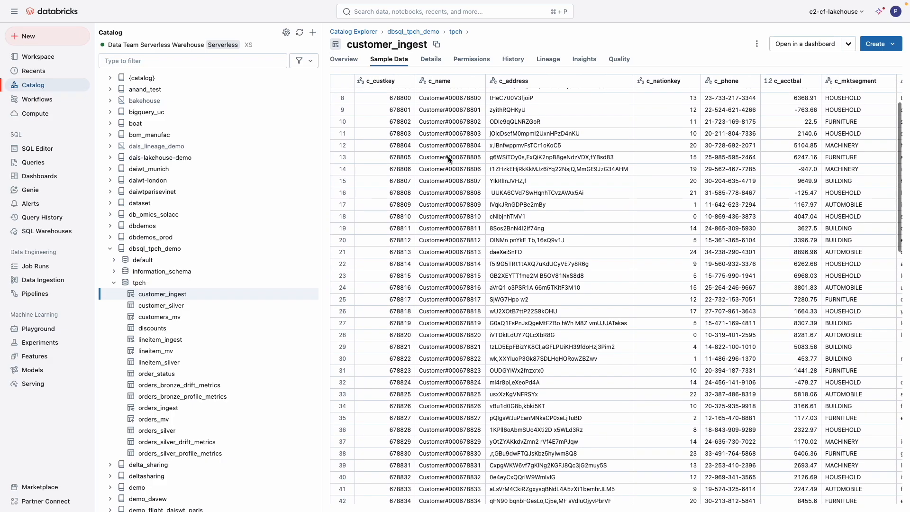
# Check the details and permissions of customer_ingest, viewing the privileges that can be granted and closing the grant form without granting any.
pyautogui.click(432, 61)
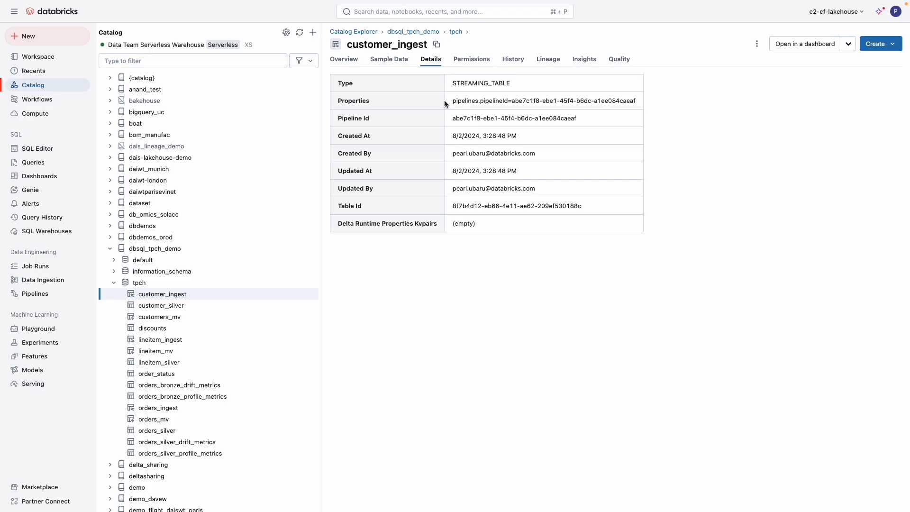
pyautogui.click(475, 65)
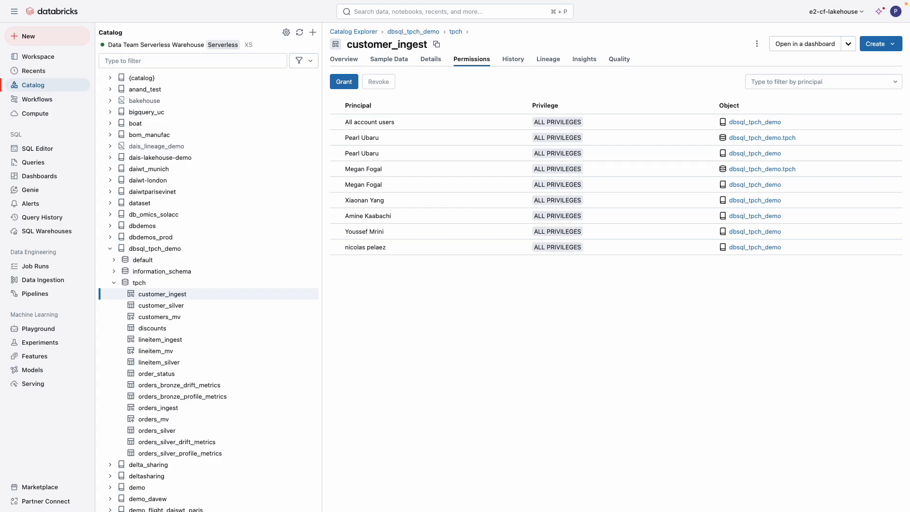
pyautogui.click(344, 81)
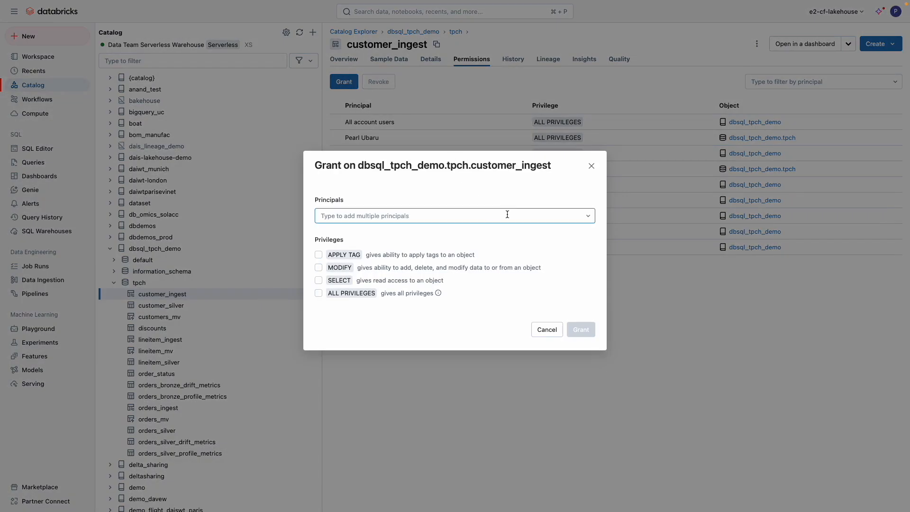
pyautogui.click(596, 169)
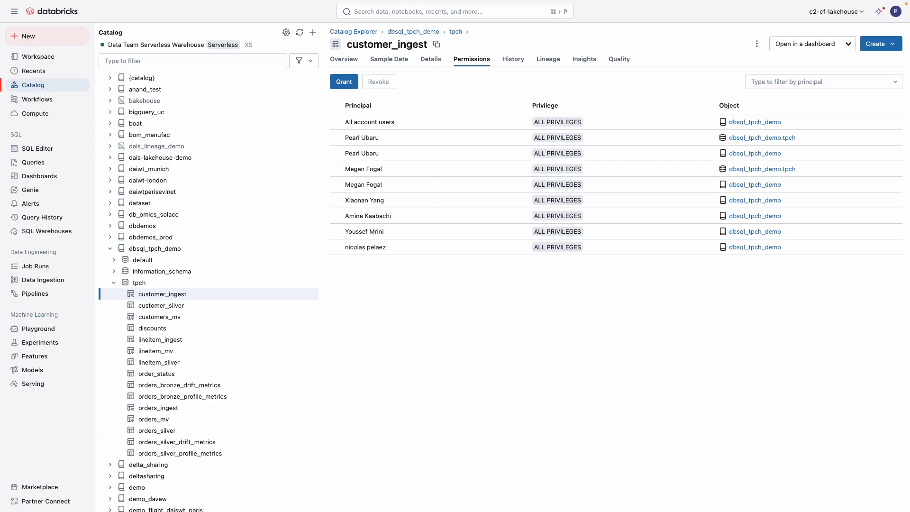
# Open the saved query MV - Orders in the SQL editor, run it to create the orders_mv materialized view, and save it.
pyautogui.click(43, 150)
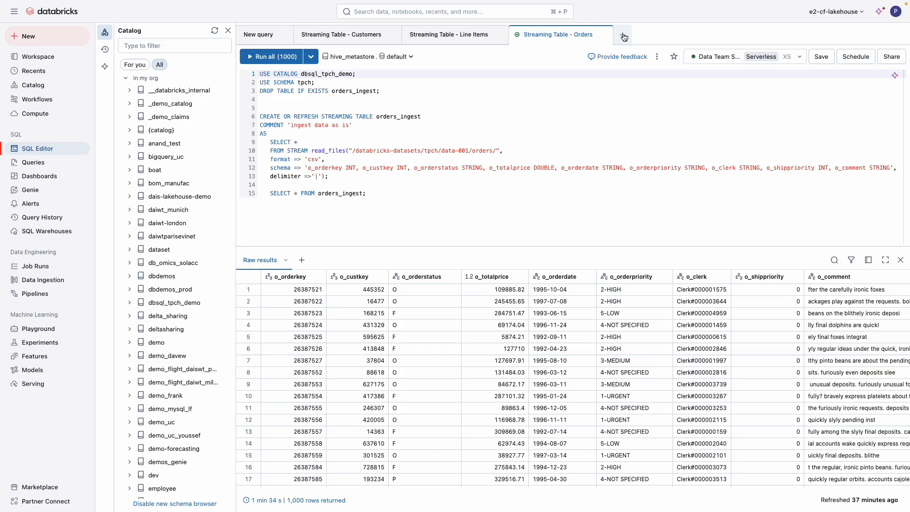
pyautogui.click(624, 37)
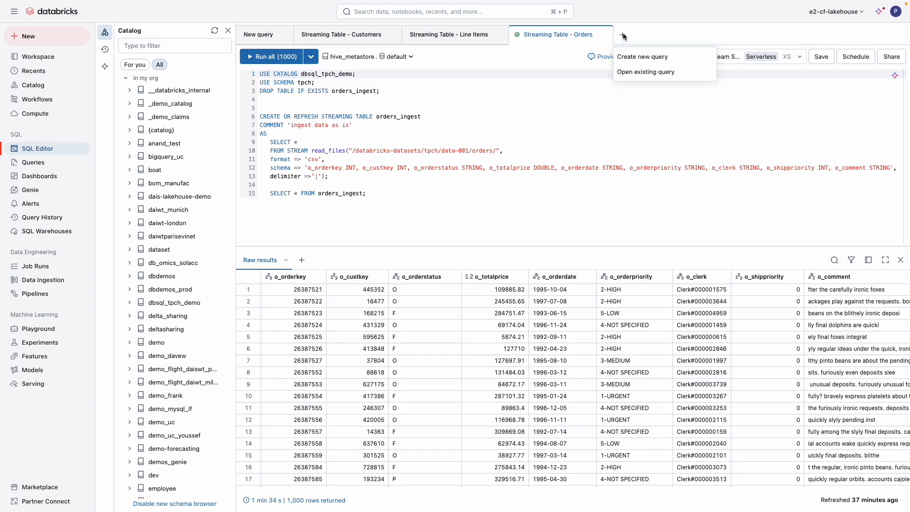
pyautogui.click(631, 70)
pyautogui.click(486, 83)
pyautogui.write('mv')
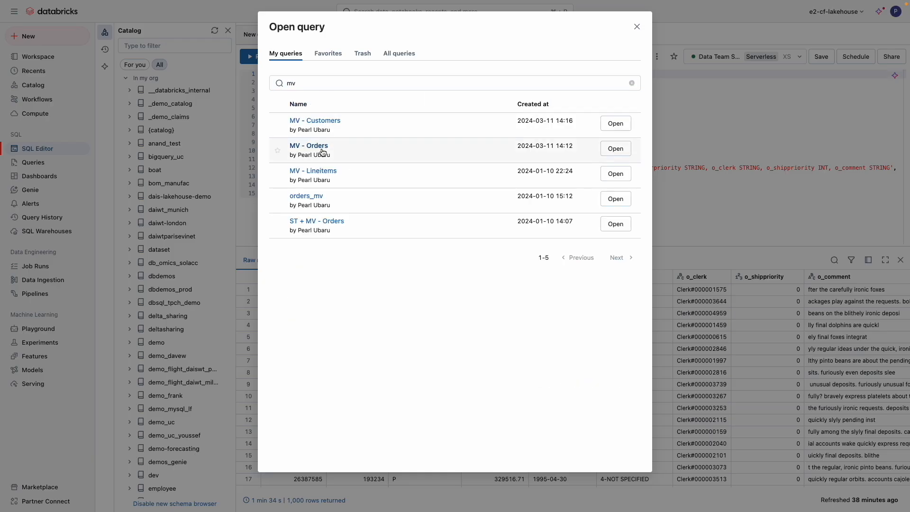
pyautogui.click(323, 147)
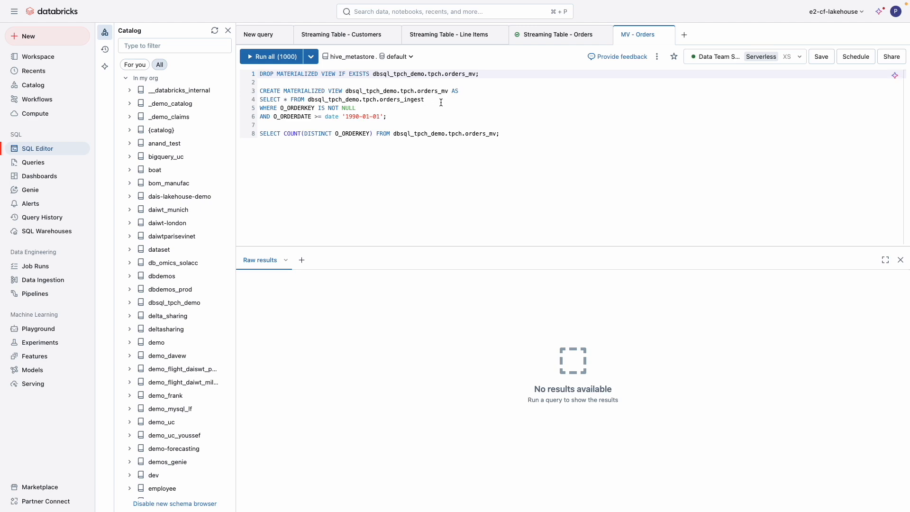
pyautogui.click(290, 58)
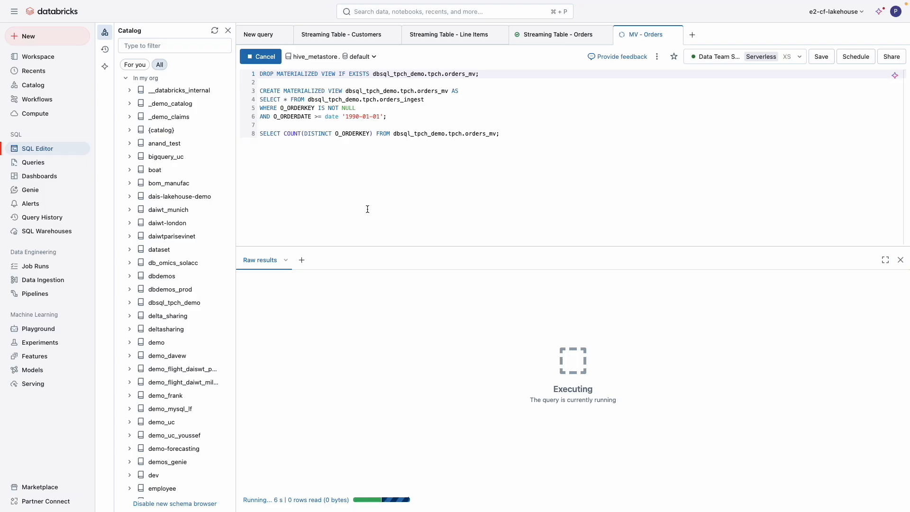
pyautogui.click(823, 57)
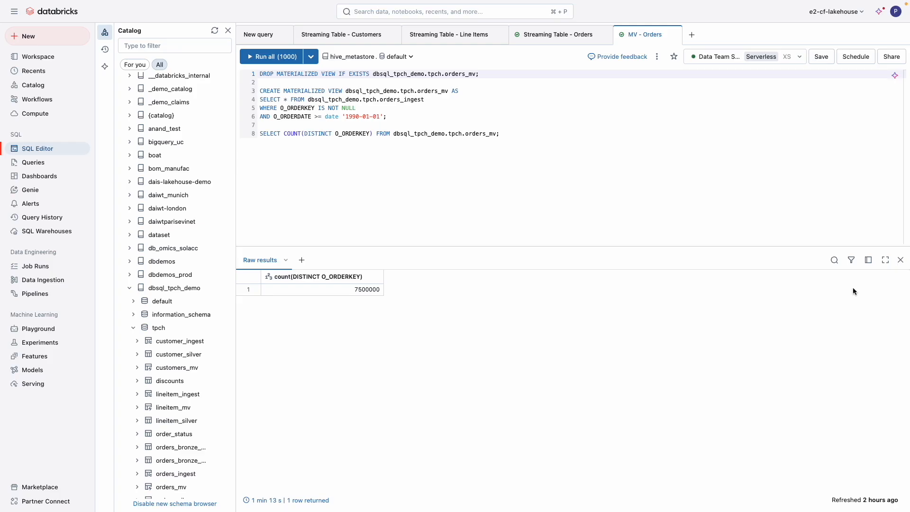
# Find the saved queries matching "cust" and open MV - Customers.
pyautogui.click(692, 35)
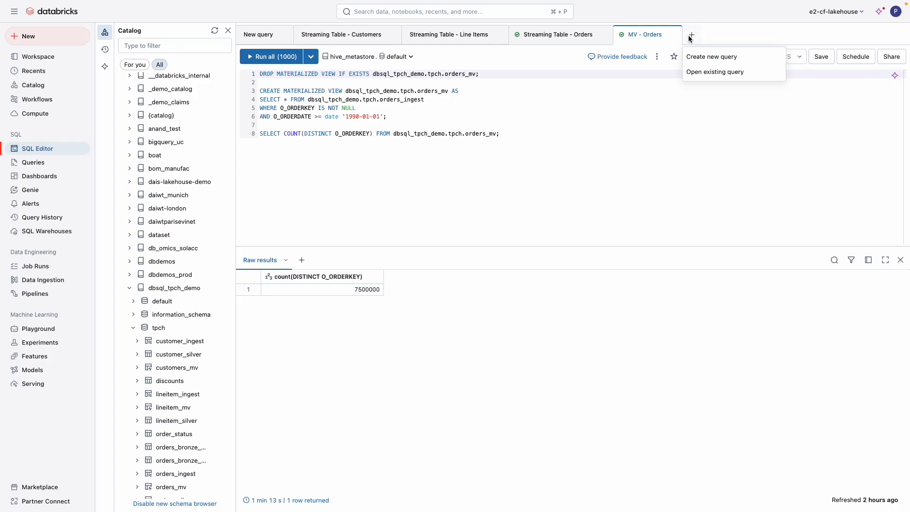
pyautogui.click(710, 71)
pyautogui.click(386, 83)
pyautogui.write('cu')
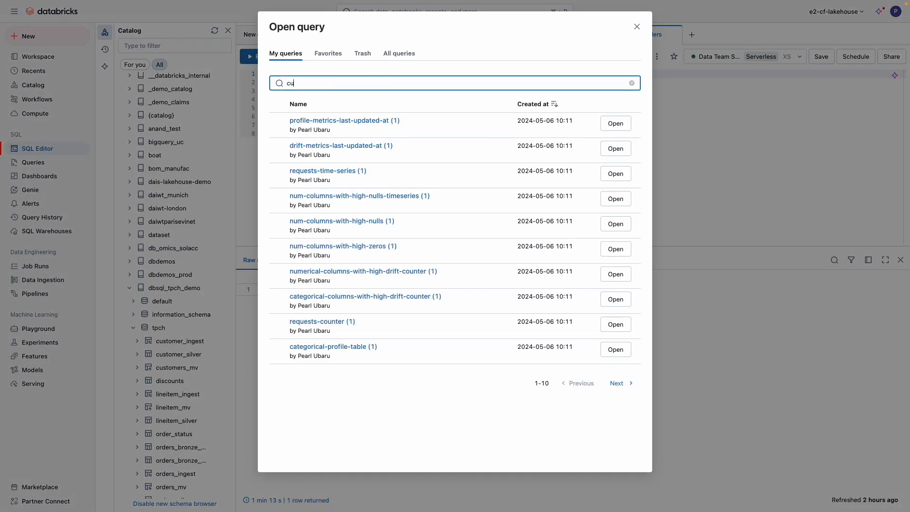
pyautogui.write('stm')
pyautogui.press('BackSpace')
pyautogui.click(314, 121)
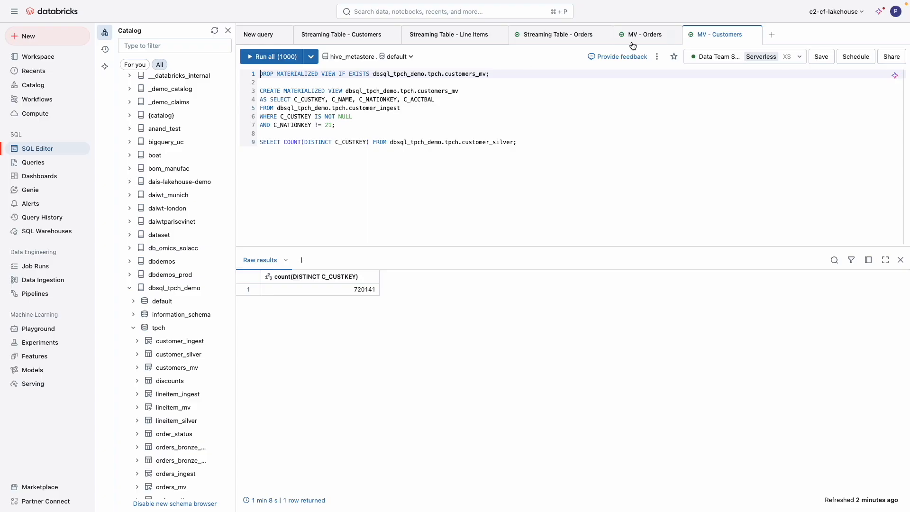
# Find the saved query MV - Lineitems, open it, and run it to create the lineitem_mv materialized view.
pyautogui.click(772, 34)
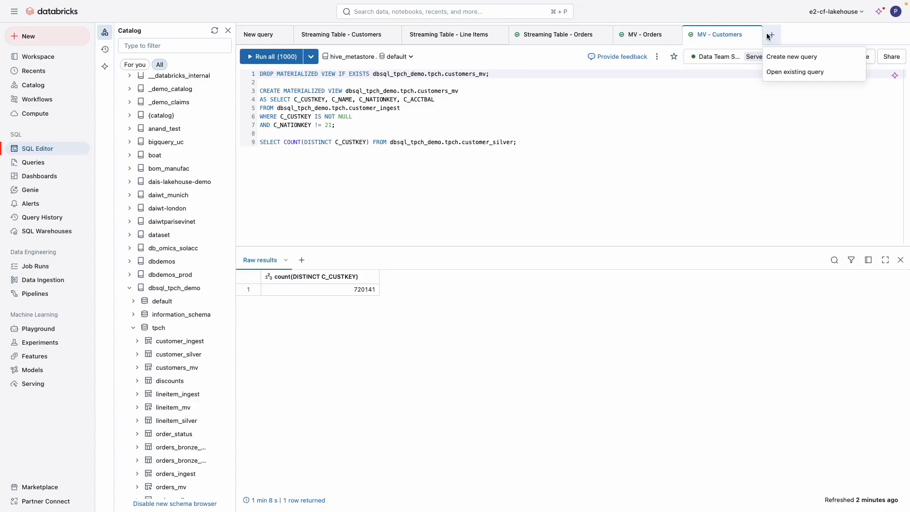
pyautogui.click(778, 74)
pyautogui.click(357, 82)
pyautogui.write('line')
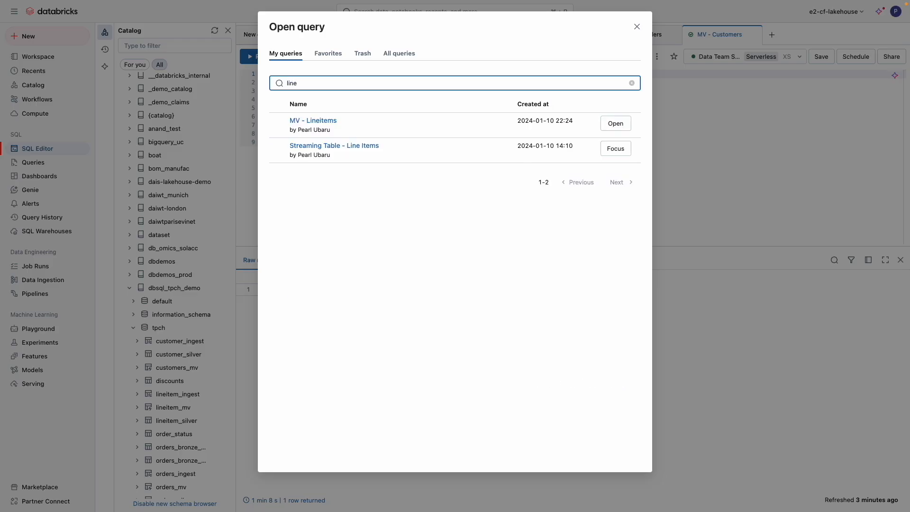
pyautogui.click(314, 124)
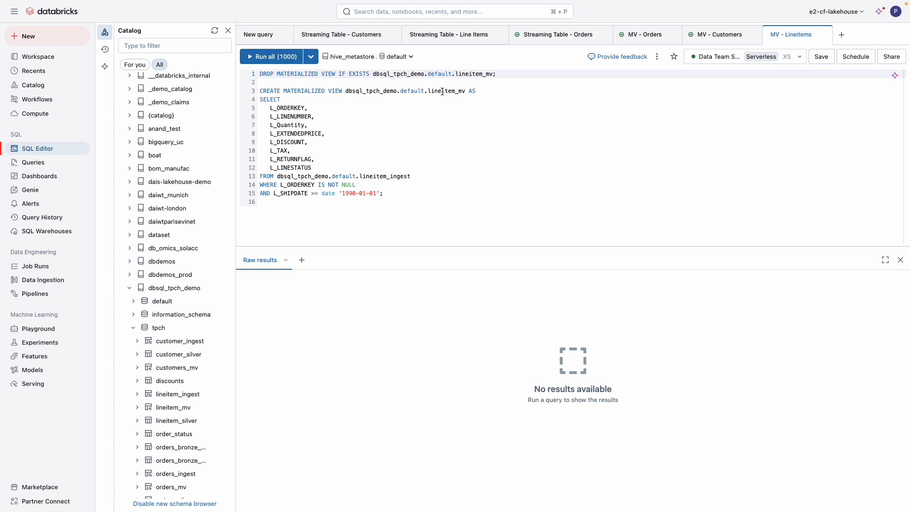
pyautogui.click(272, 56)
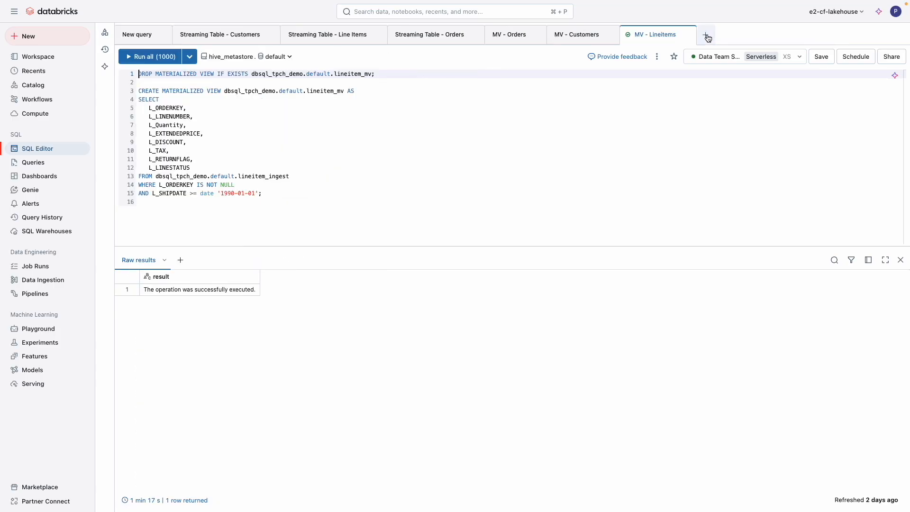
# Create a new query with its catalog set to dbsql_tpch_demo and its schema set to tpch.
pyautogui.click(707, 37)
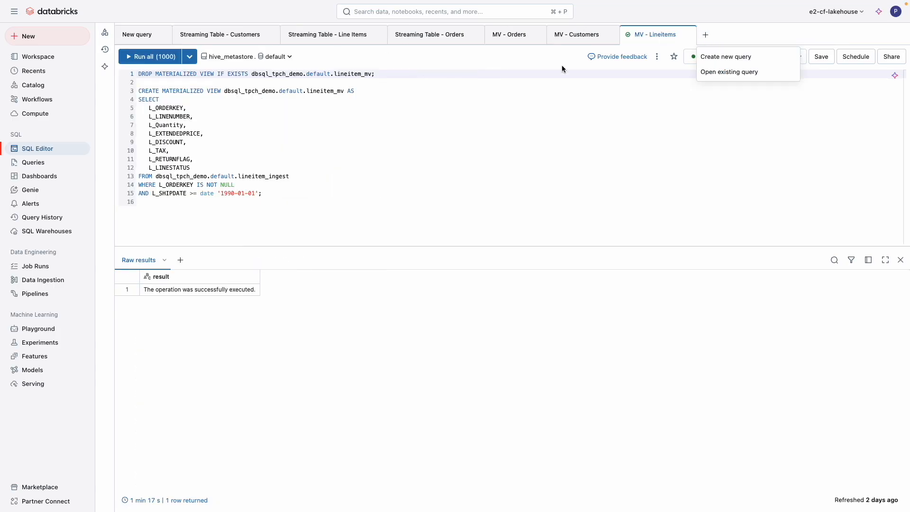
pyautogui.click(727, 57)
pyautogui.click(239, 59)
pyautogui.write('dbs')
pyautogui.click(249, 83)
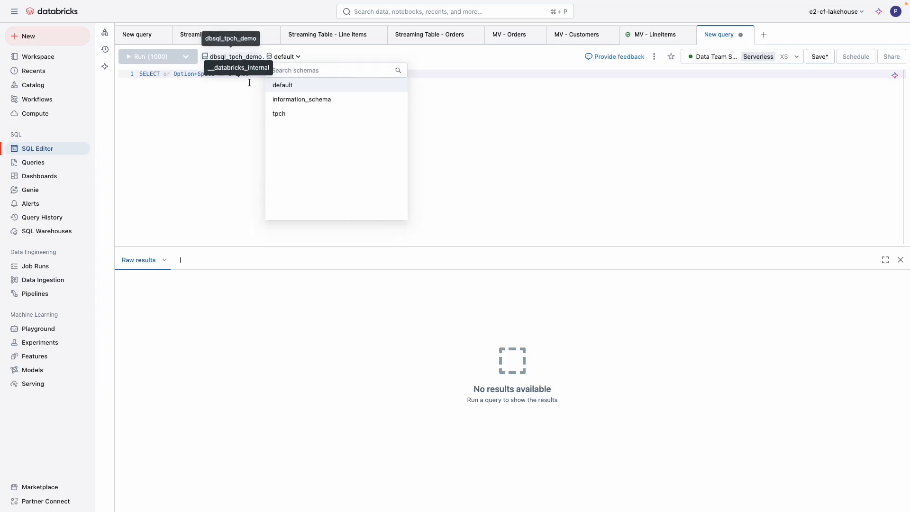
pyautogui.click(280, 113)
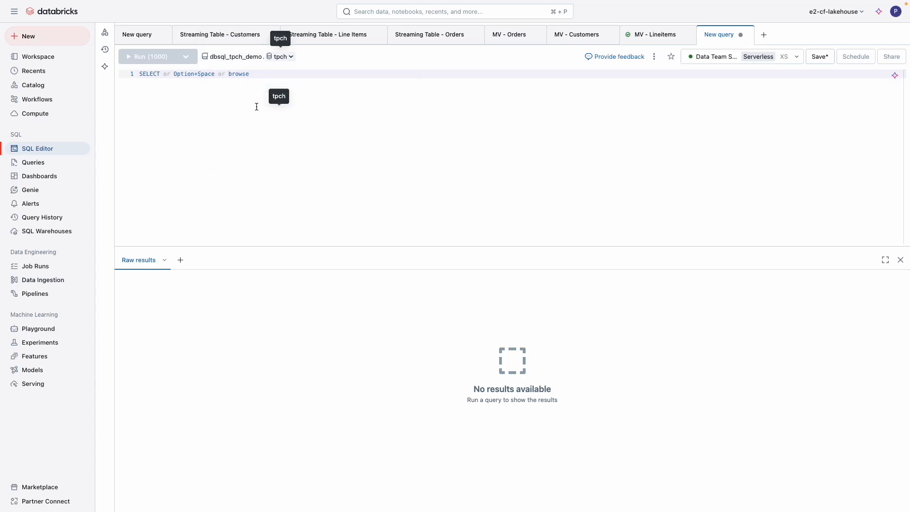
# Ask the Databricks Assistant to create a materialized view called order_status that shows the number of orders in each status from the orders_ingest table.
pyautogui.click(104, 66)
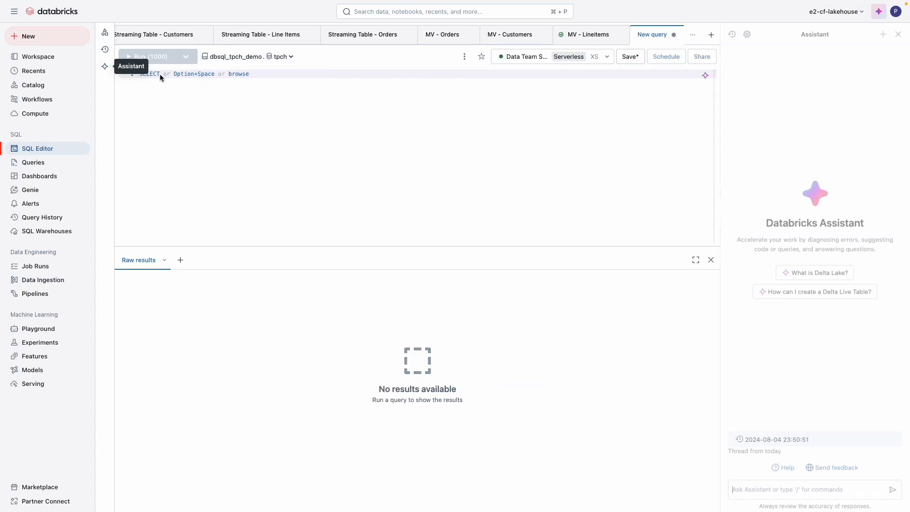
pyautogui.click(763, 487)
pyautogui.write('create a materia')
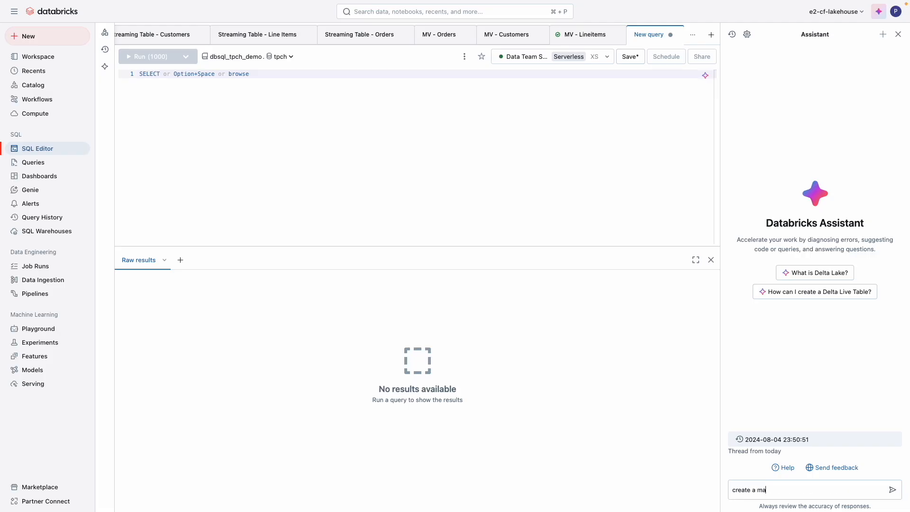
pyautogui.write('lized view called order_status that shows the number of orders in each status from the orders_inge')
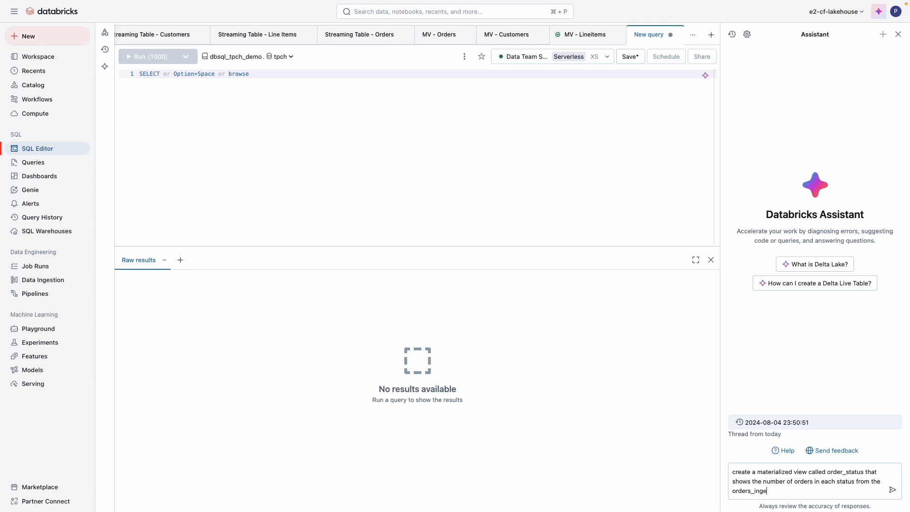
pyautogui.write('st table')
pyautogui.press('Return')
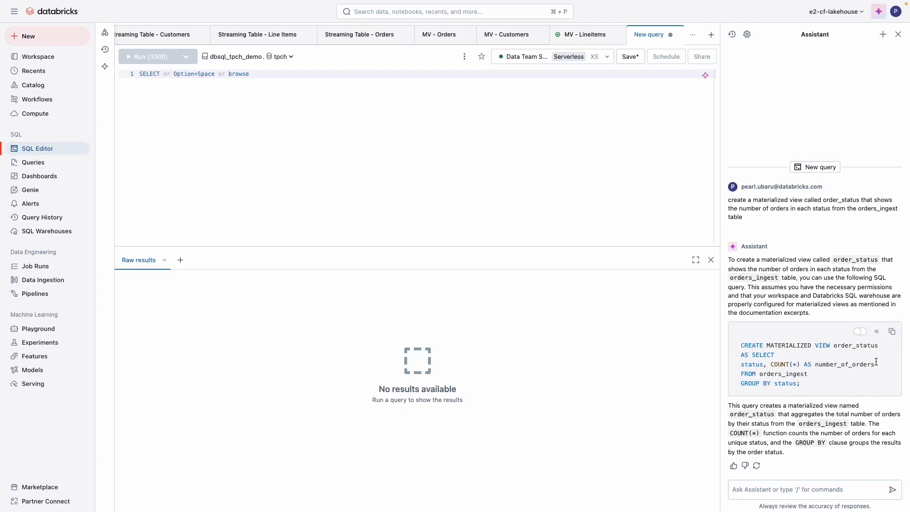
# Run the Assistant's order_status SQL in the query, have its error diagnosed, and run the corrected version that groups by o_orderstatus.
pyautogui.click(878, 333)
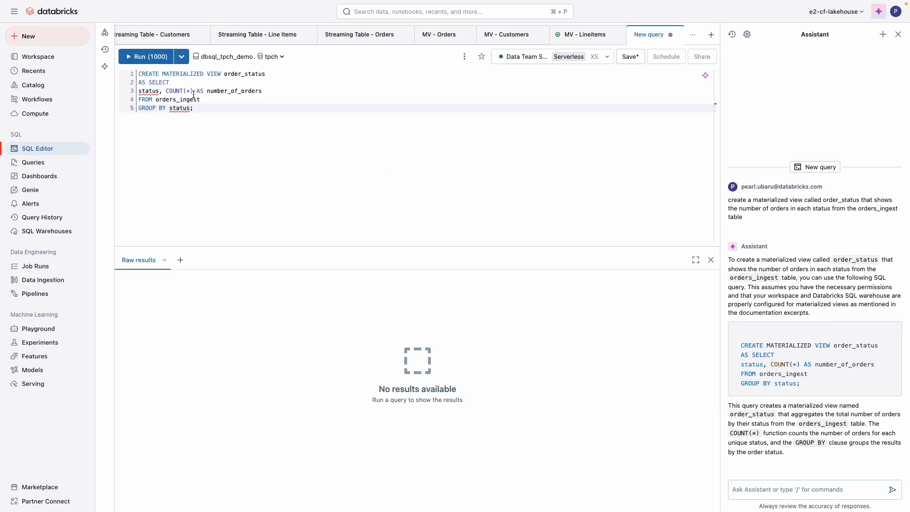
pyautogui.click(144, 56)
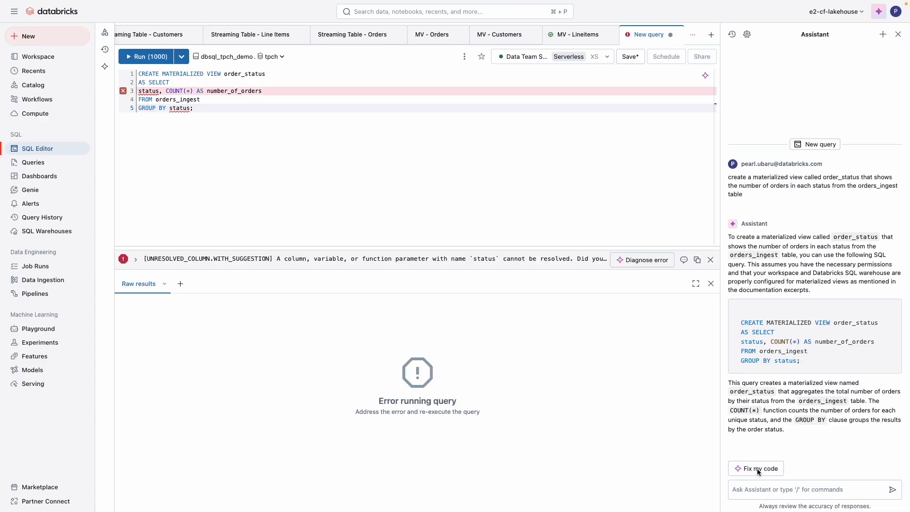
pyautogui.click(640, 258)
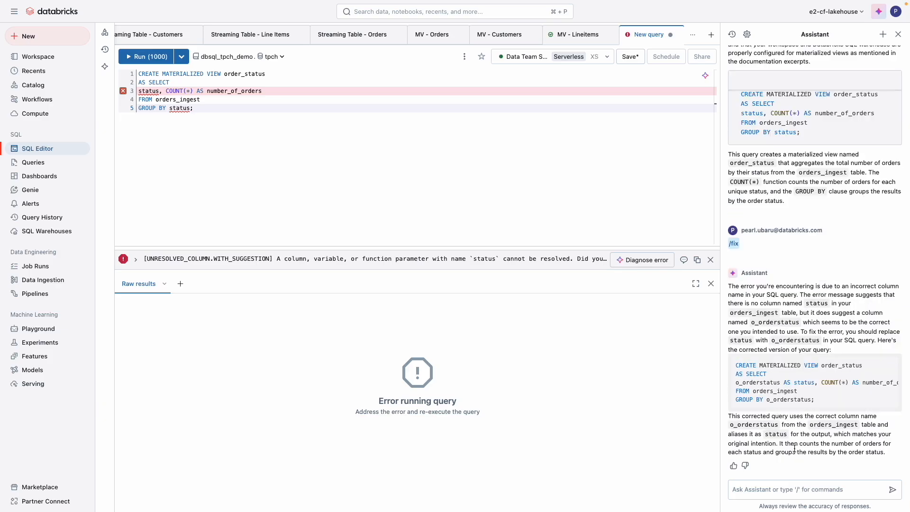
pyautogui.click(877, 331)
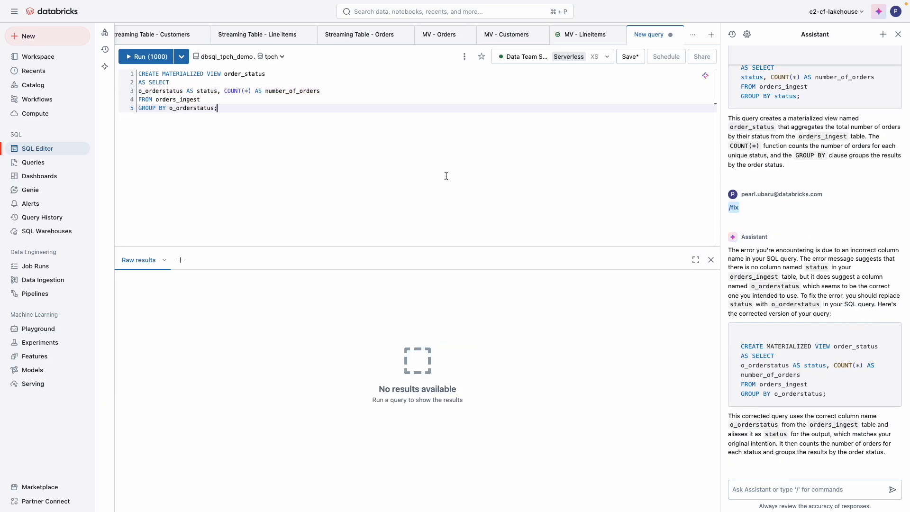
pyautogui.click(146, 57)
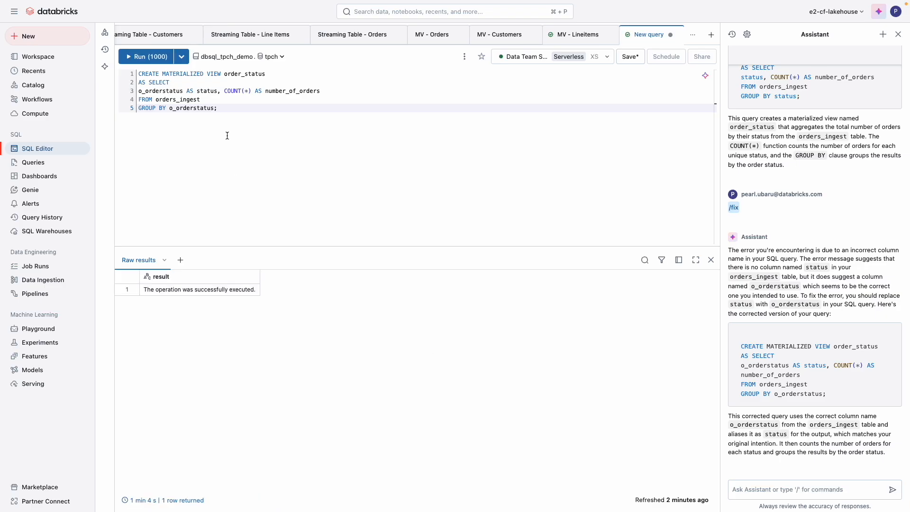
# Add the statement SELECT * FROM order_status; below the view definition and run only that statement.
pyautogui.press('Return')
pyautogui.press('Return')
pyautogui.write('S')
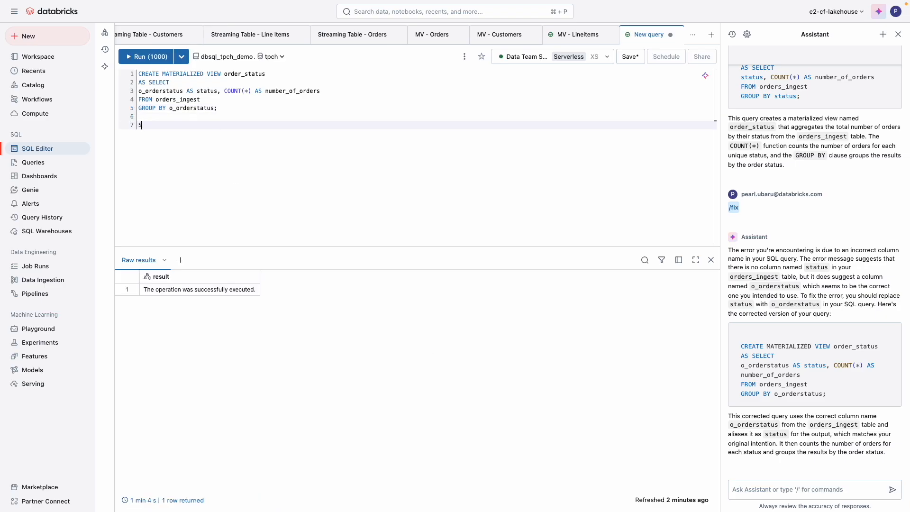
pyautogui.write('ELECT ')
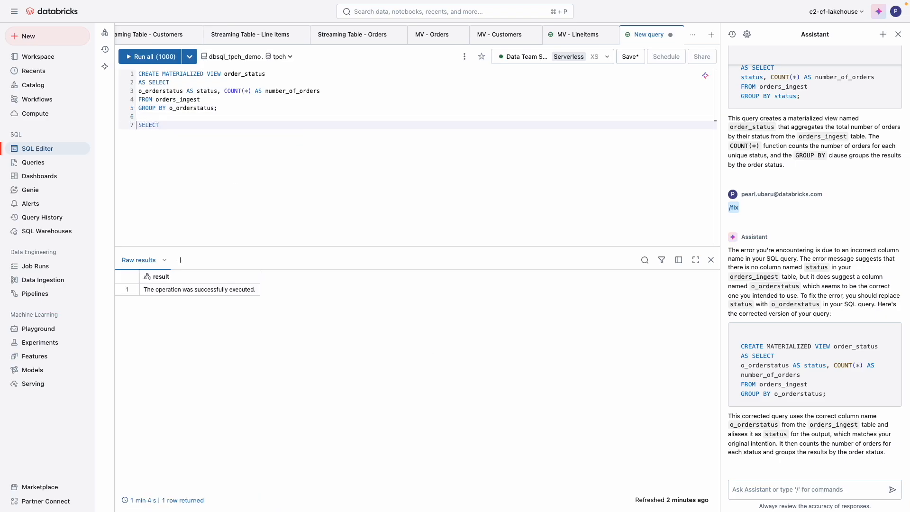
pyautogui.write('*')
pyautogui.press('Tab')
pyautogui.tripleClick(214, 123)
pyautogui.click(150, 57)
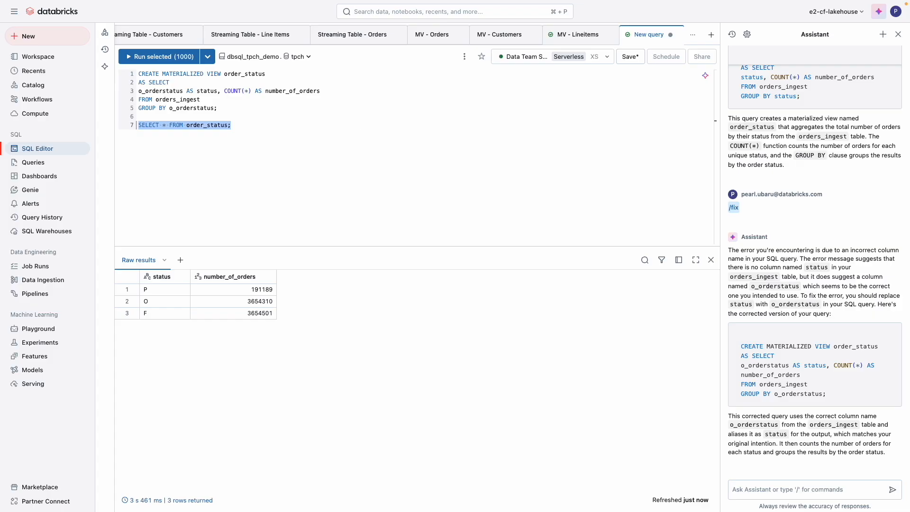
pyautogui.click(712, 37)
pyautogui.click(716, 55)
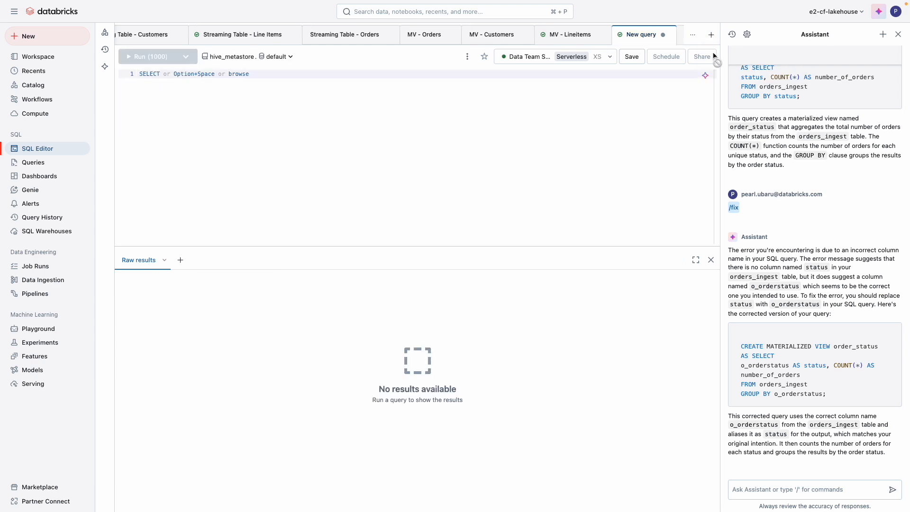
pyautogui.click(674, 35)
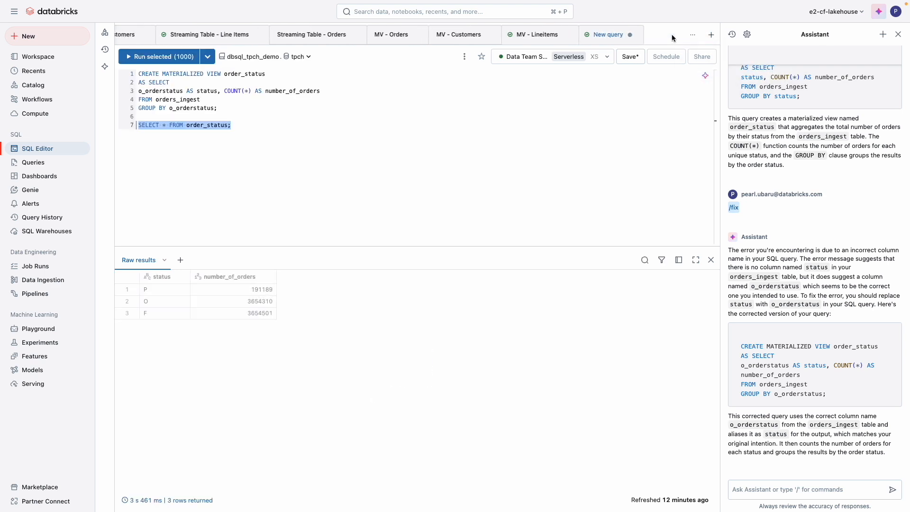
# Find and open the saved query PK + FK - Orders, and select the statement that sets C_CUSTKEY in customer_silver to NOT NULL.
pyautogui.click(710, 37)
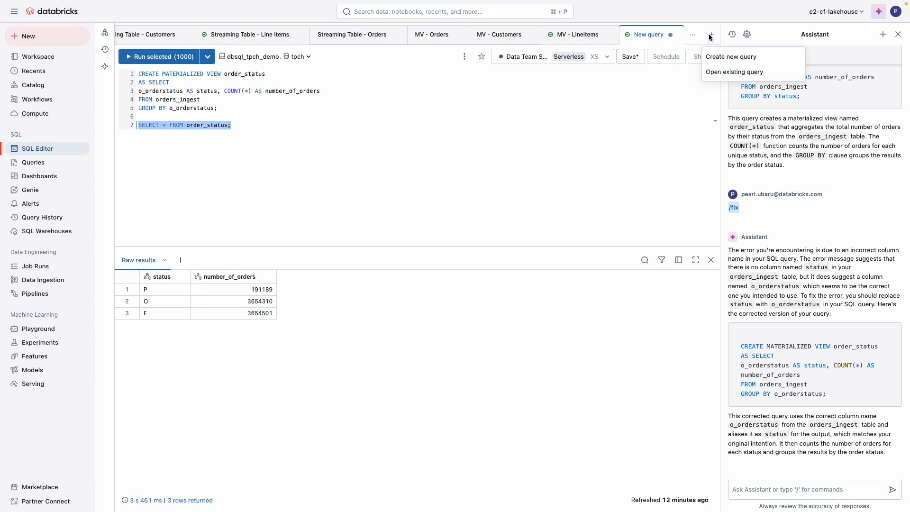
pyautogui.click(717, 73)
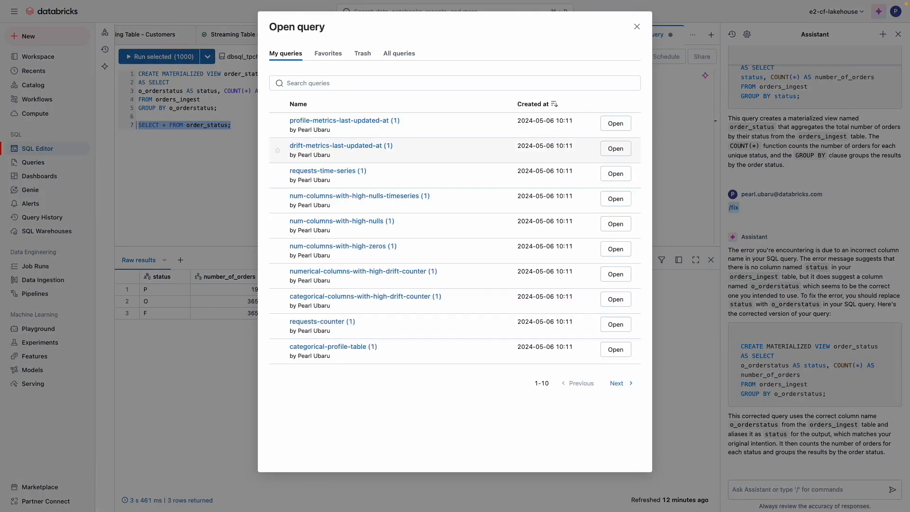
pyautogui.click(356, 82)
pyautogui.write('pk')
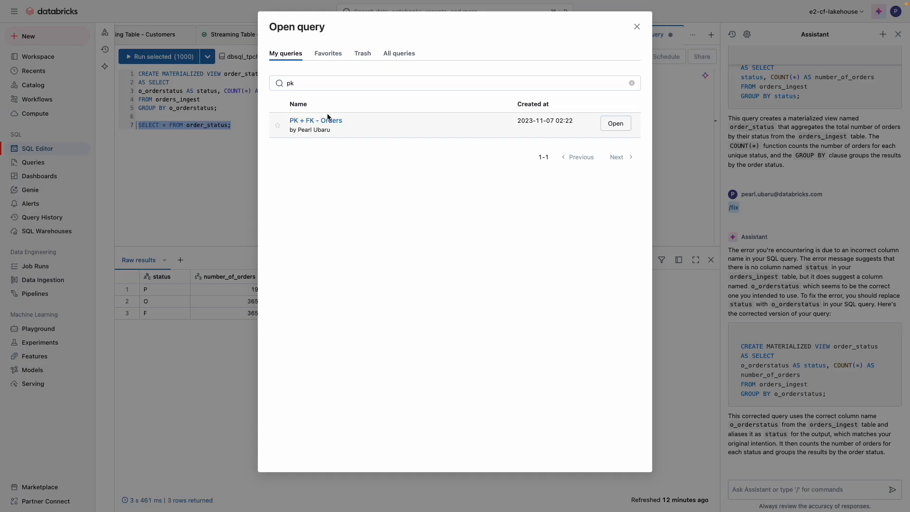
pyautogui.click(327, 119)
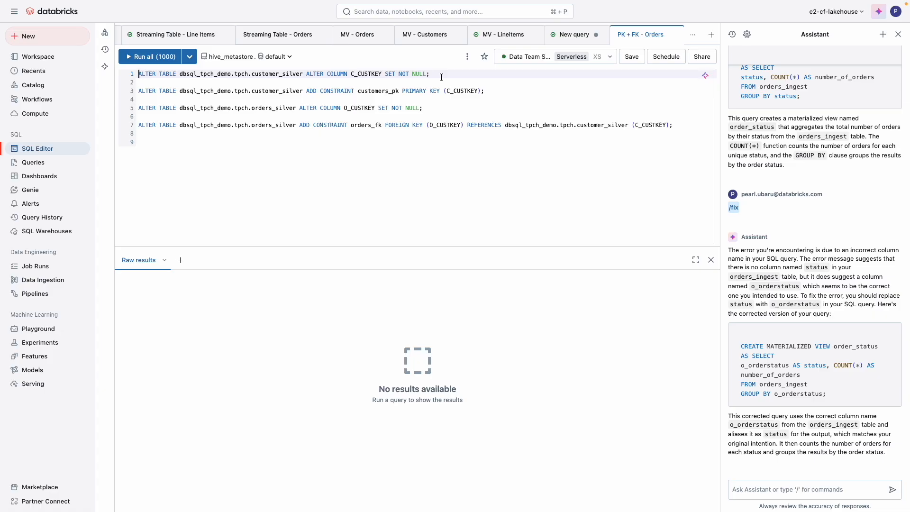
pyautogui.tripleClick(411, 72)
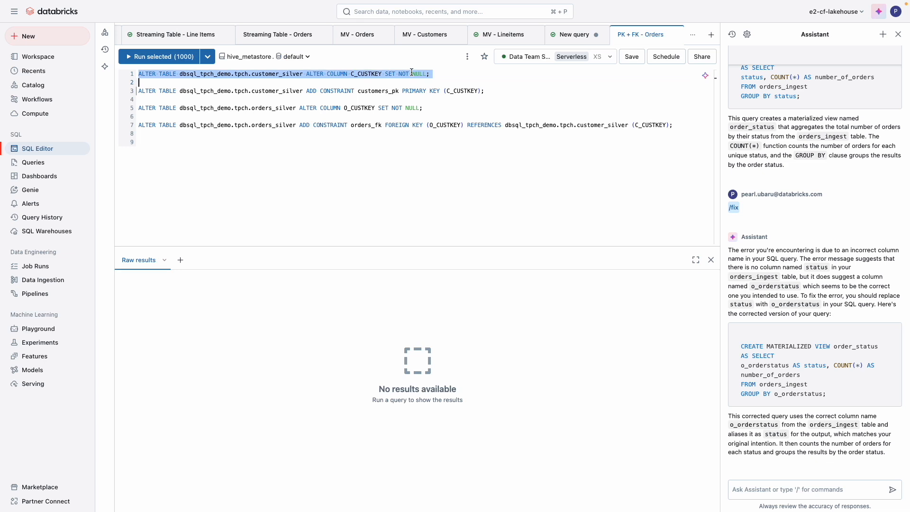
# Run the statement setting C_CUSTKEY in customer_silver to NOT NULL and the one adding the customers_pk primary key on C_CUSTKEY.
pyautogui.click(178, 57)
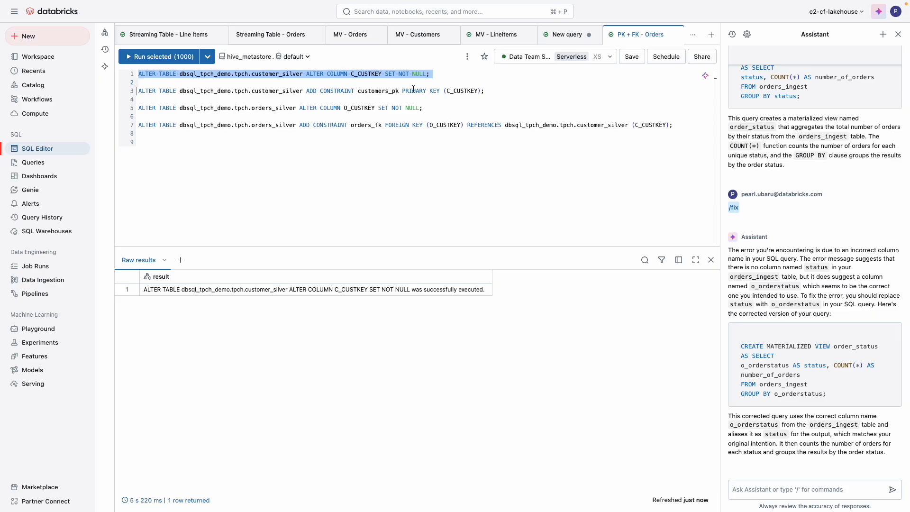
pyautogui.moveTo(136, 91)
pyautogui.mouseDown()
pyautogui.moveTo(421, 92)
pyautogui.moveTo(138, 101)
pyautogui.mouseUp()
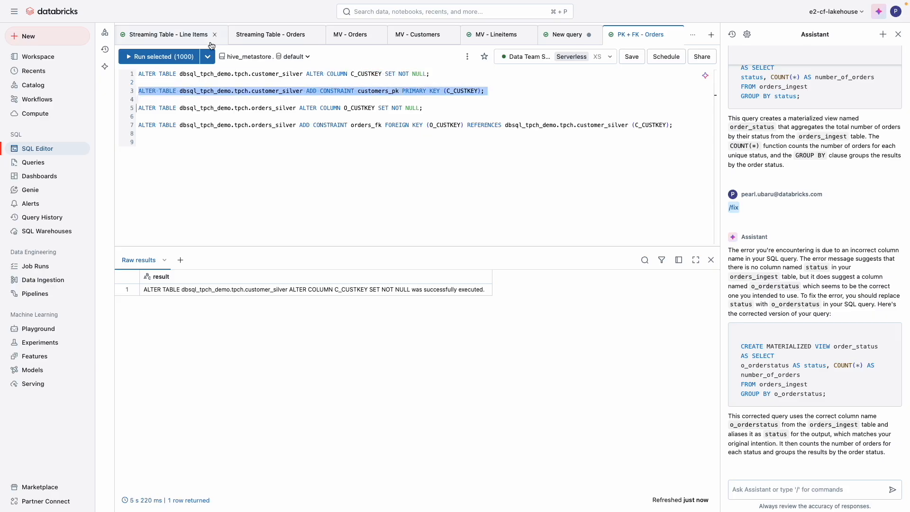
pyautogui.click(182, 59)
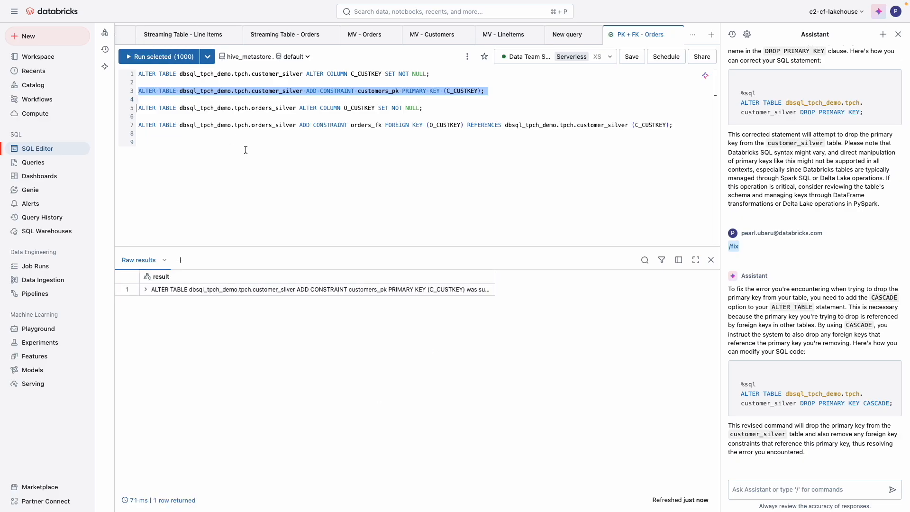
# Run the statements setting O_CUSTKEY in orders_silver to NOT NULL and adding the orders_fk foreign key that references customer_silver (C_CUSTKEY).
pyautogui.tripleClick(222, 108)
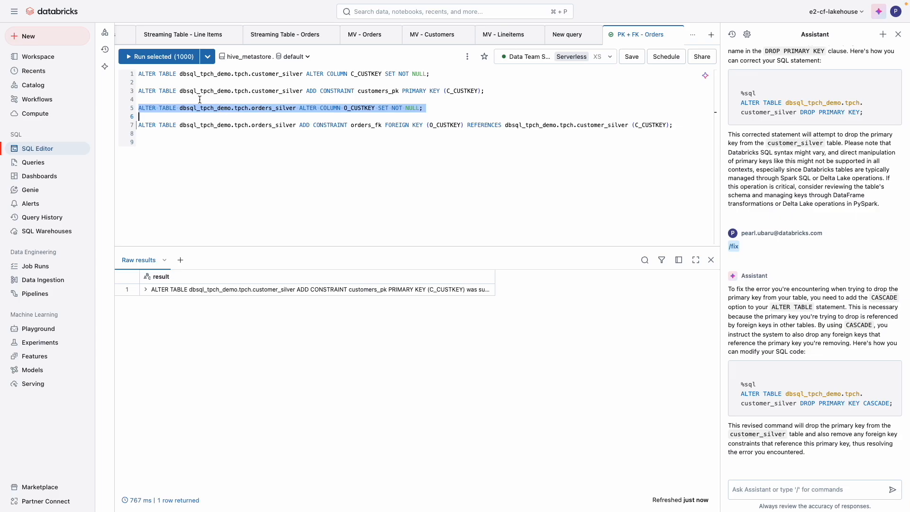
pyautogui.click(179, 57)
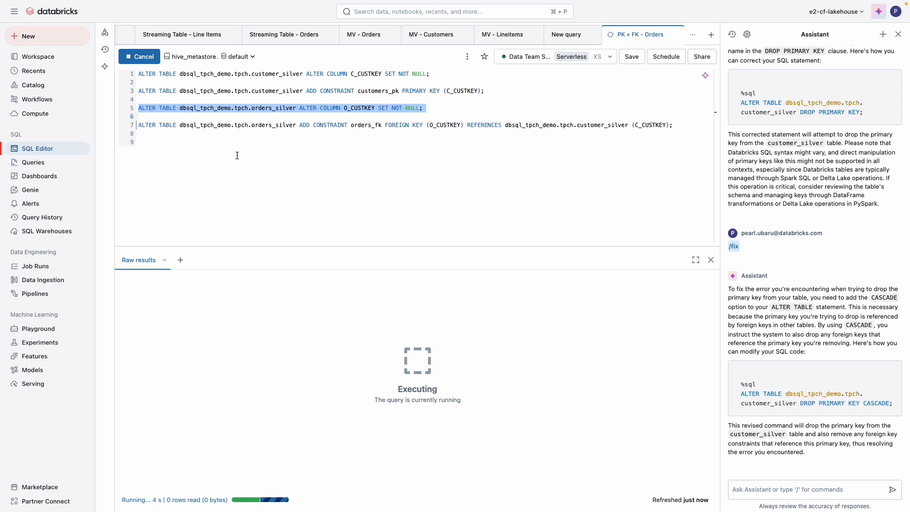
pyautogui.tripleClick(216, 127)
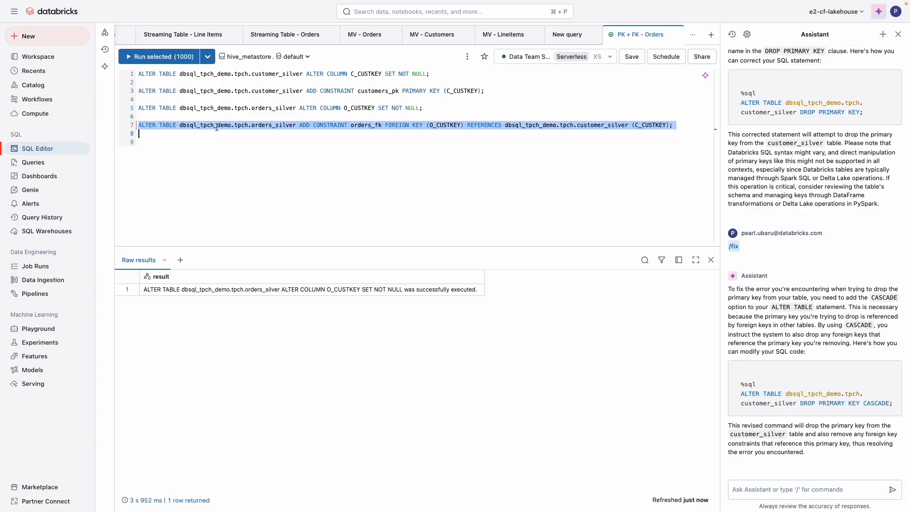
pyautogui.click(167, 59)
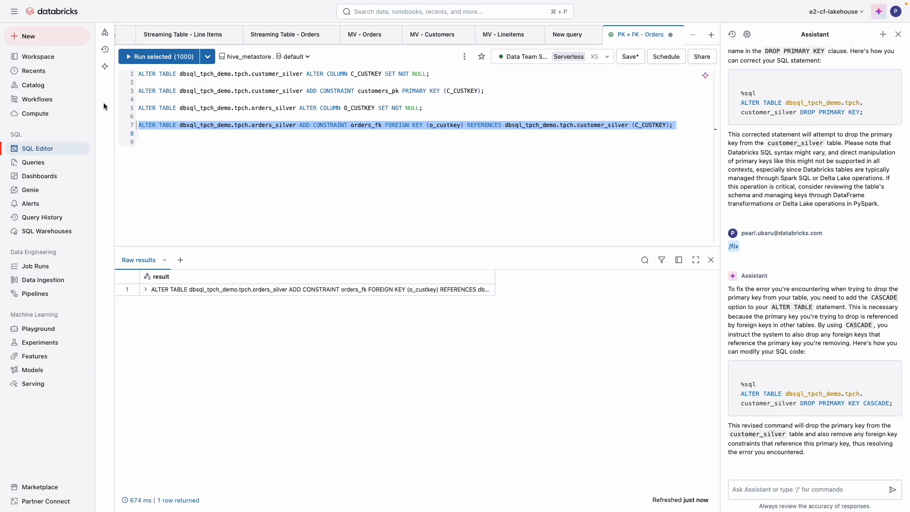
# Open the customer_silver table in the catalog's tpch schema to check its primary key column.
pyautogui.click(34, 85)
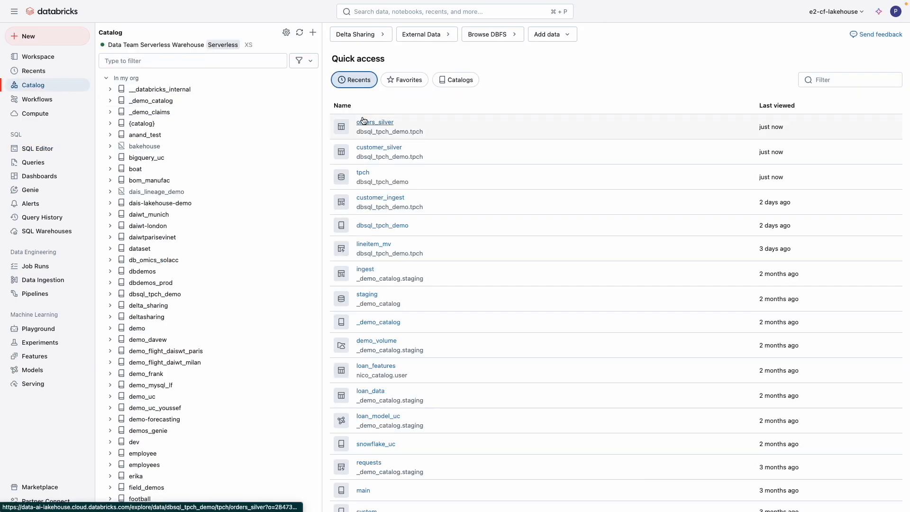
pyautogui.click(357, 175)
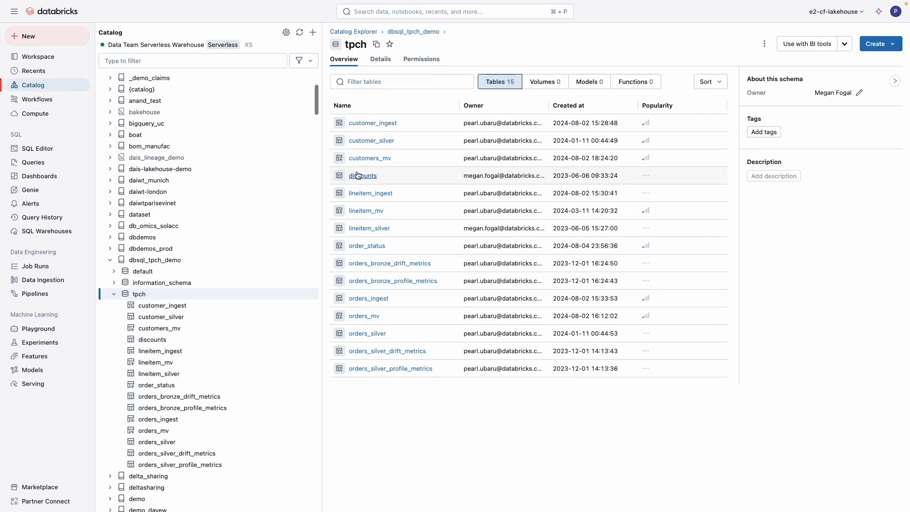
pyautogui.click(369, 141)
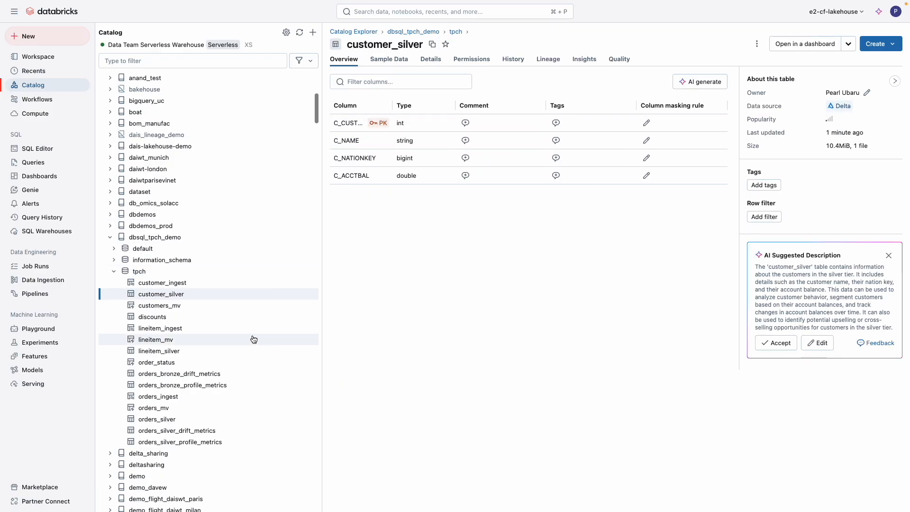
# Open the orders_silver table, view its entity relationship diagram, and close the diagram.
pyautogui.click(197, 421)
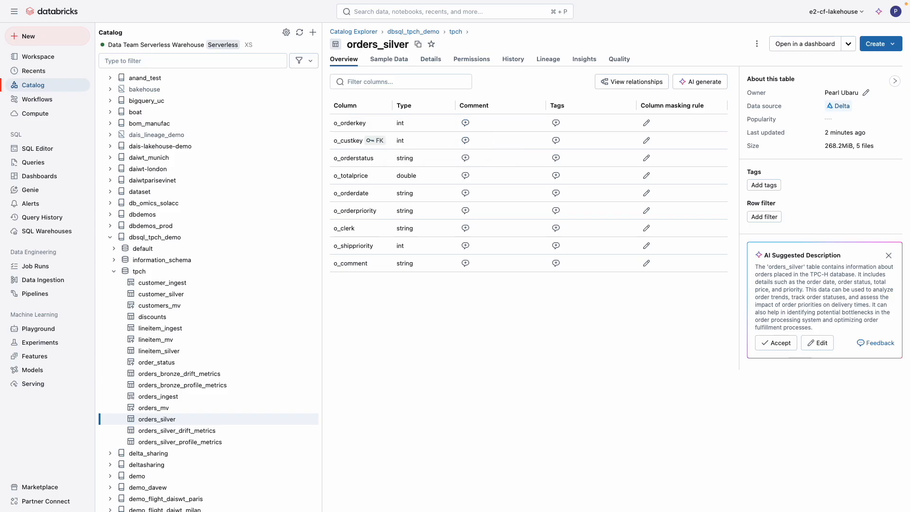
pyautogui.click(604, 81)
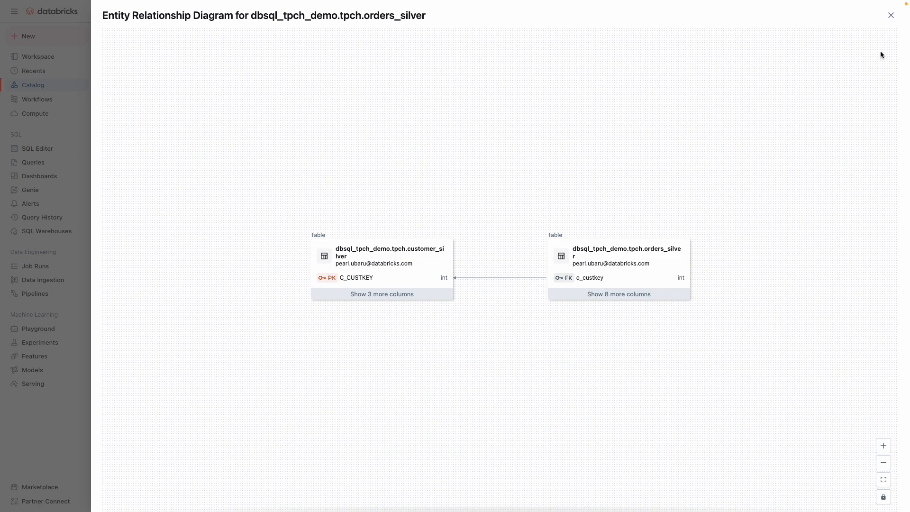
pyautogui.click(891, 15)
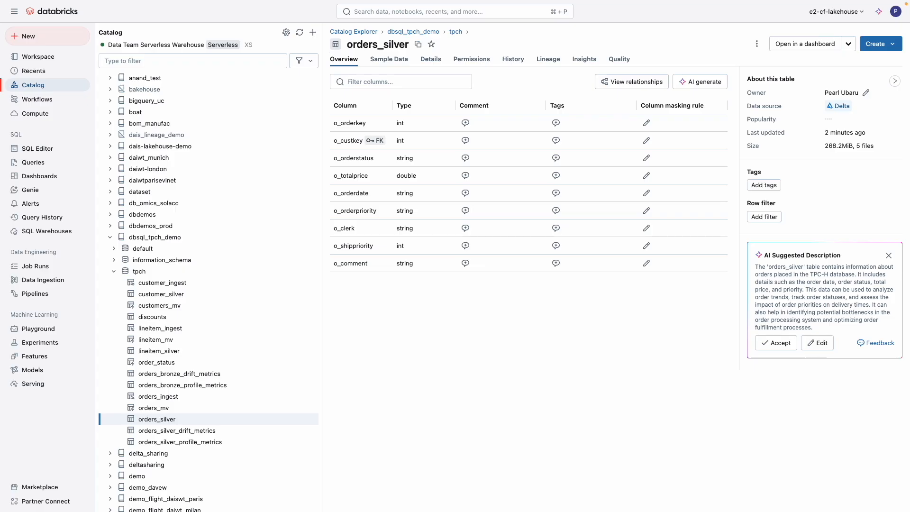
# Find the statement SELECT * FROM order_status LIMIT 1000 in the query history and examine its execution details.
pyautogui.click(41, 217)
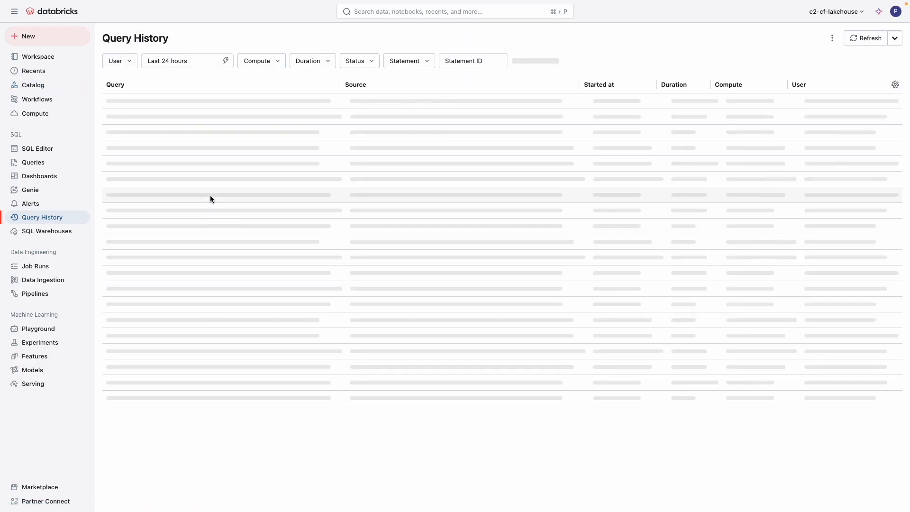
pyautogui.scroll(-1, 208, 176)
pyautogui.scroll(-2, 208, 177)
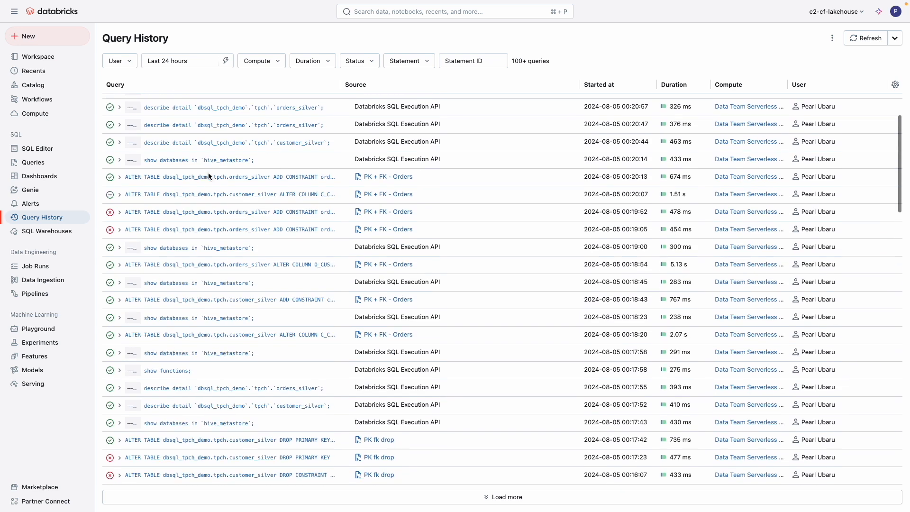
pyautogui.scroll(-3, 208, 177)
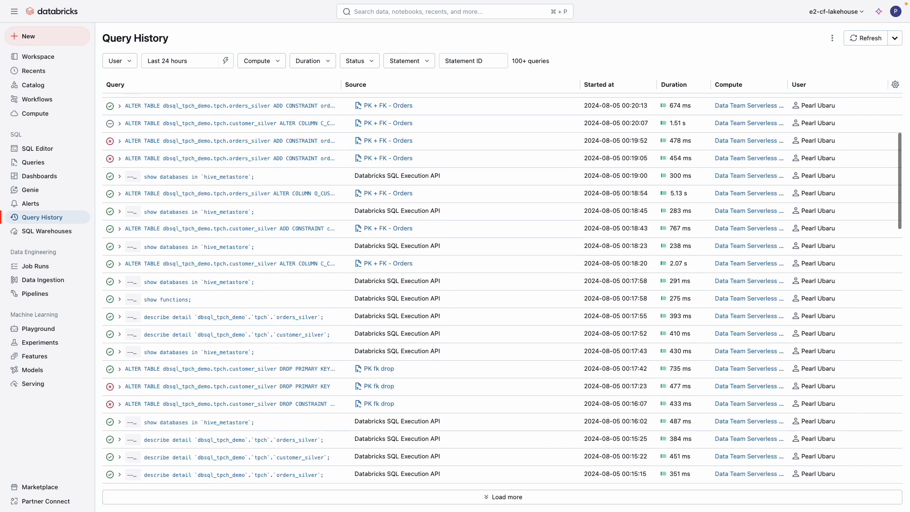
pyautogui.scroll(-4, 208, 176)
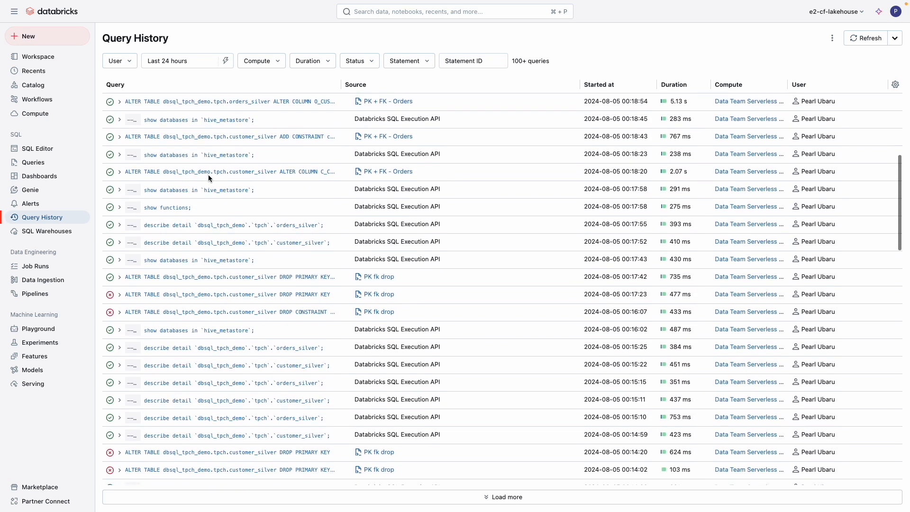
pyautogui.scroll(-7, 208, 176)
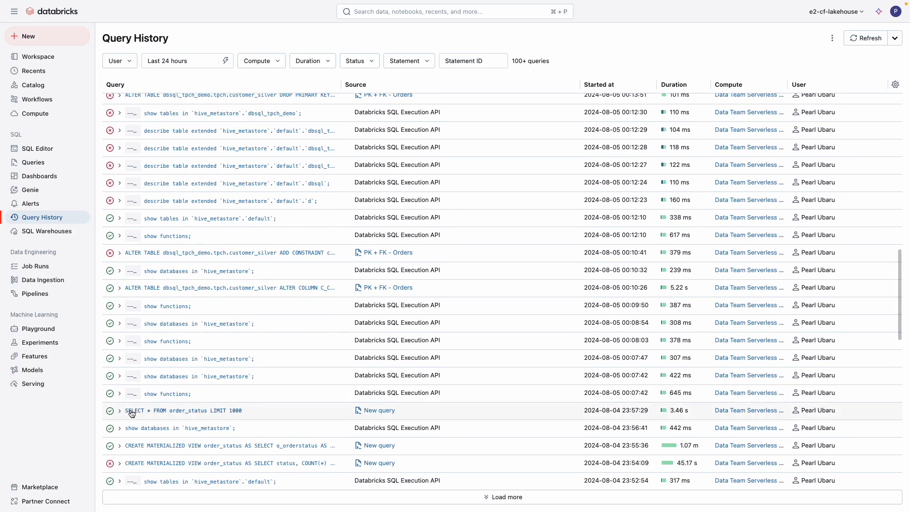
pyautogui.click(134, 411)
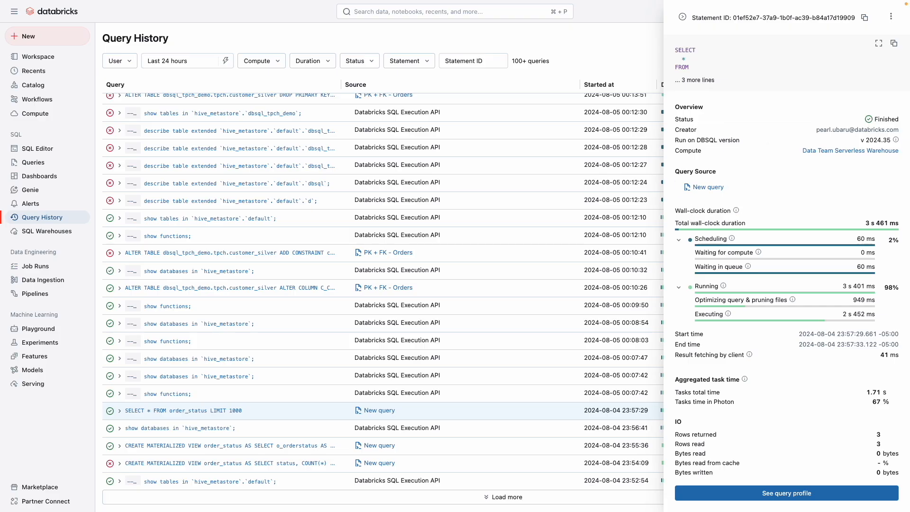
pyautogui.scroll(-3, 738, 291)
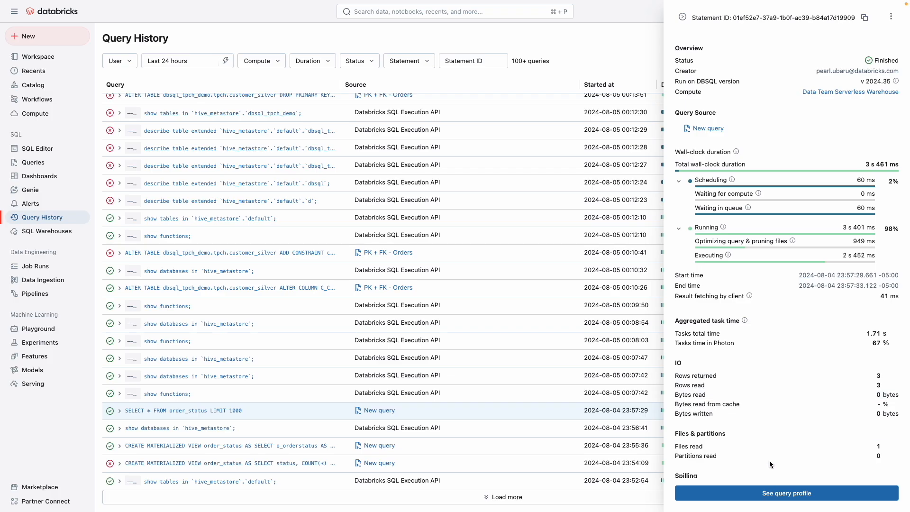
# Open the order_status statement's query profile and enlarge its execution graph to inspect the operators.
pyautogui.click(776, 497)
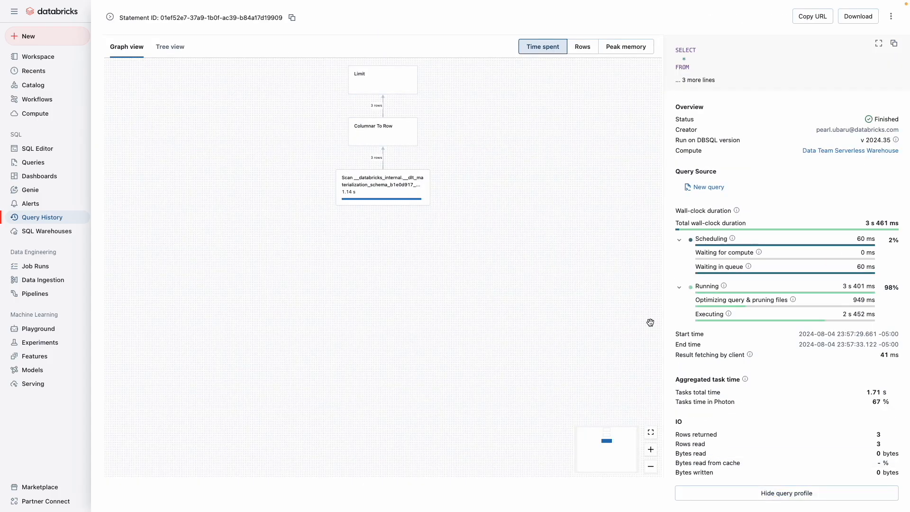
pyautogui.click(652, 449)
pyautogui.moveTo(539, 179); pyautogui.dragTo(546, 317)
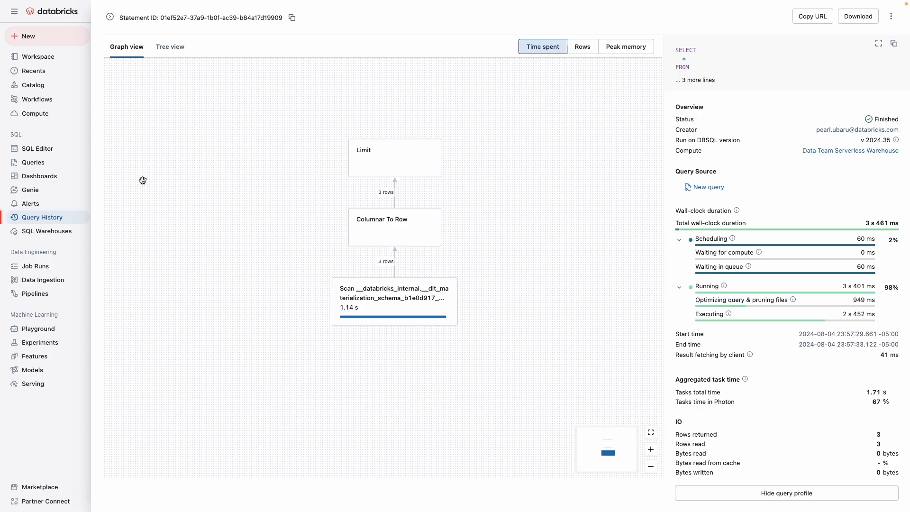
# Create a new dashboard and add the orders_mv table from dbsql_tpch_demo.tpch as its dataset.
pyautogui.click(55, 178)
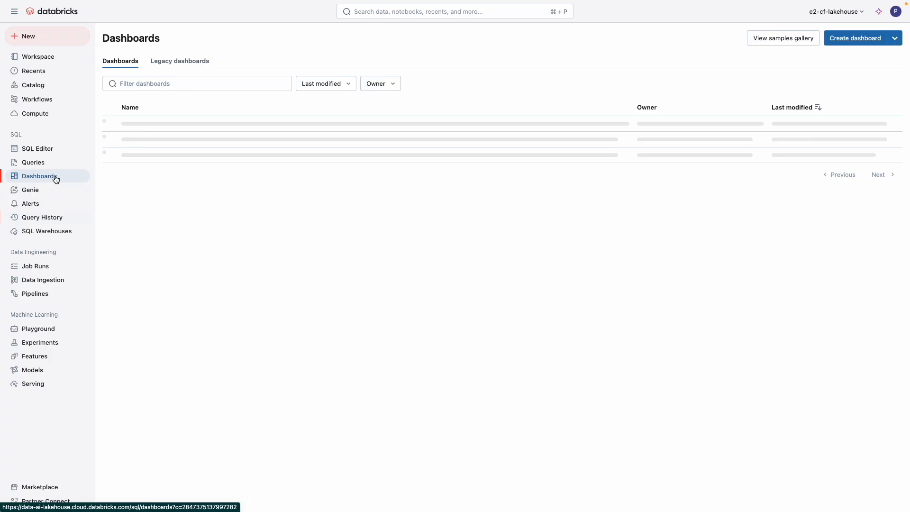
pyautogui.click(872, 40)
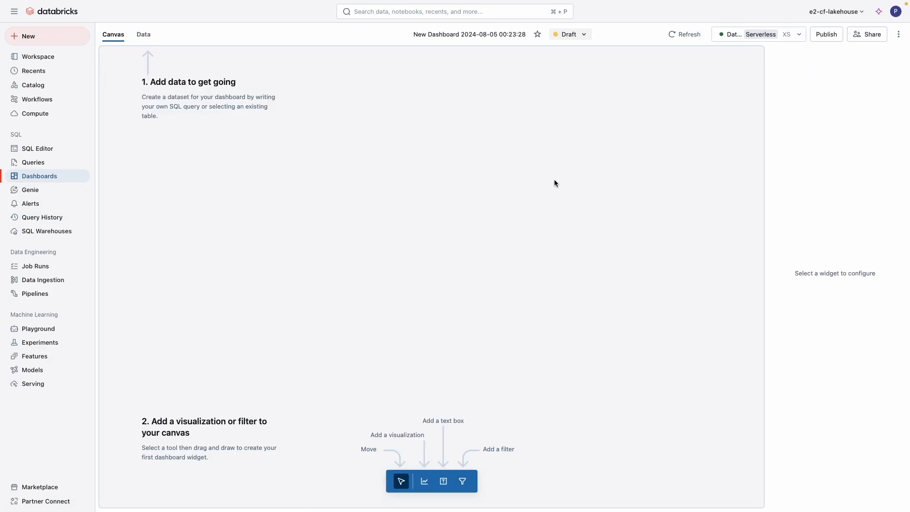
pyautogui.click(146, 34)
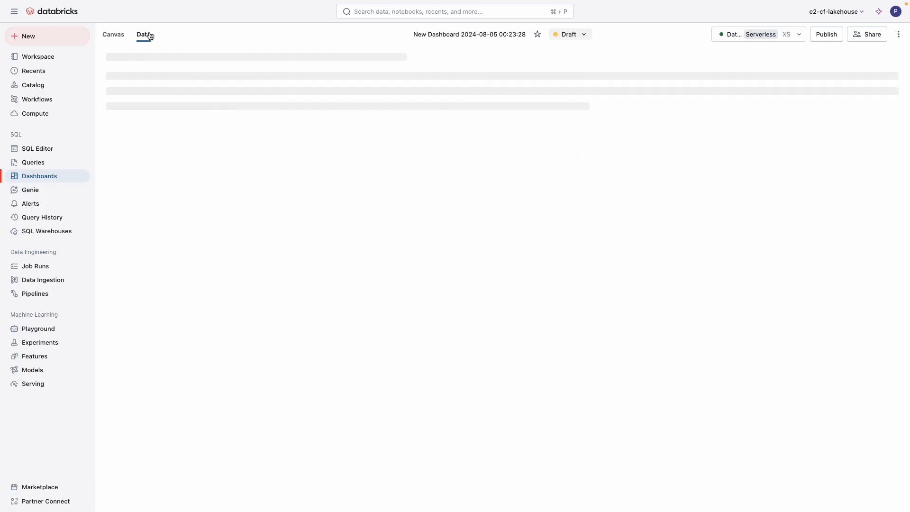
pyautogui.click(169, 94)
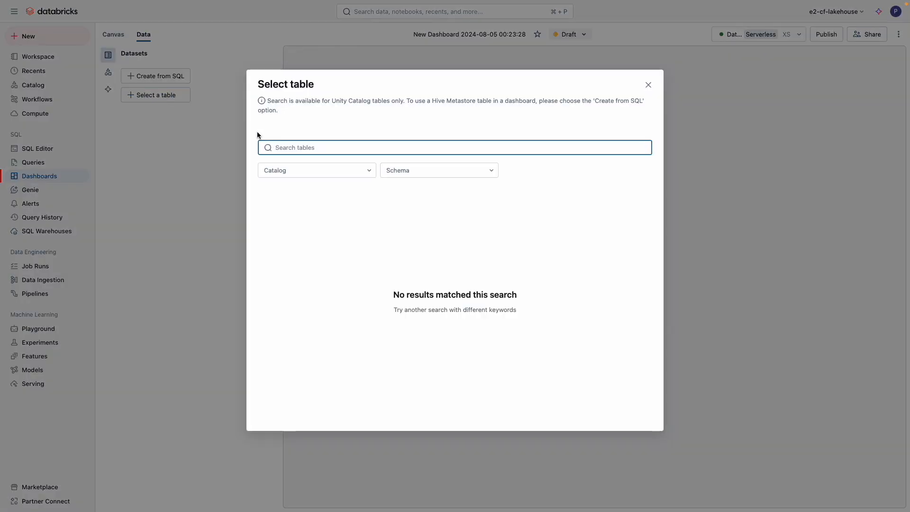
pyautogui.write('orders_m')
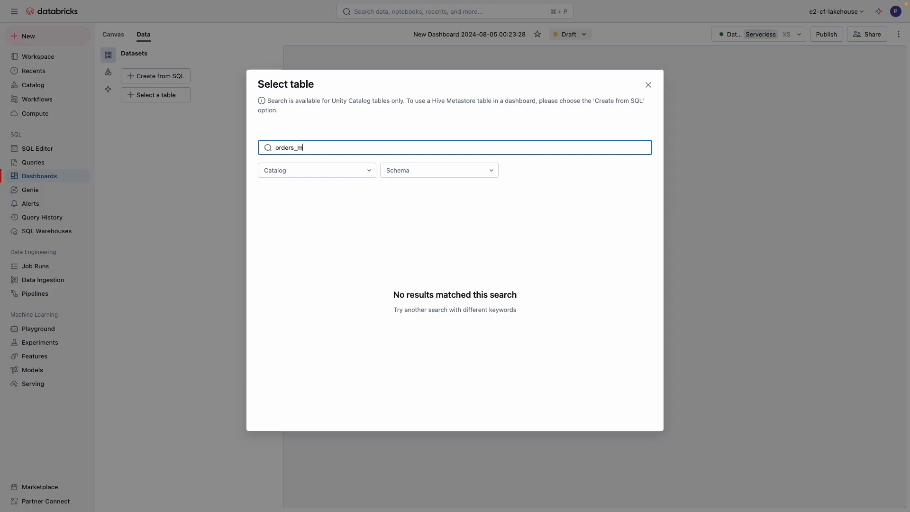
pyautogui.write('v')
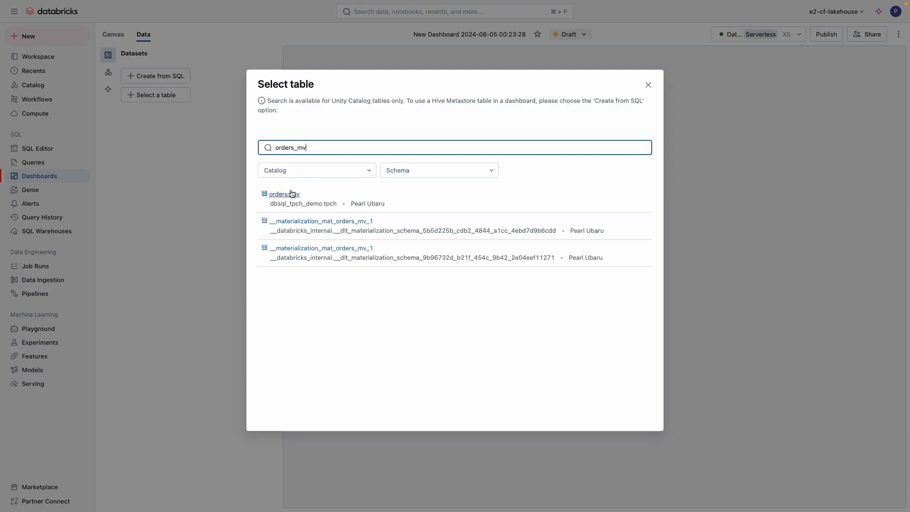
pyautogui.click(292, 194)
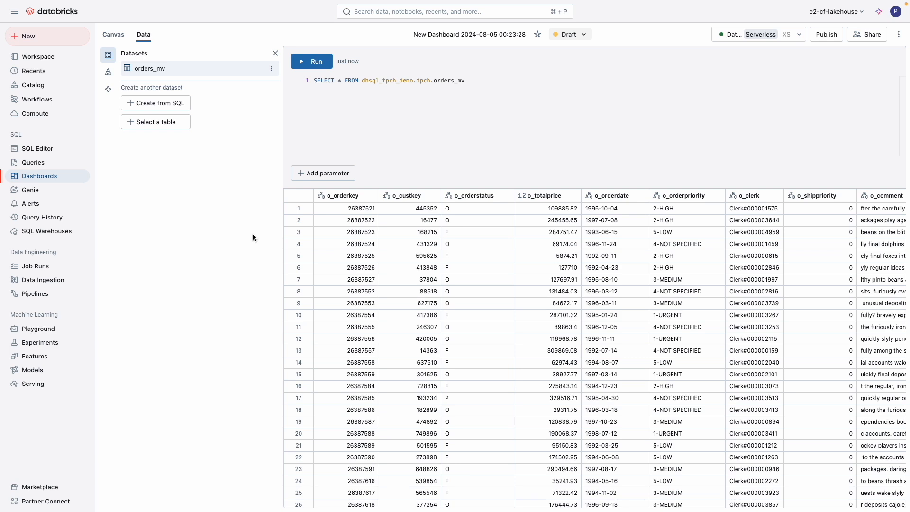
# Place a new visualization widget in the upper right half of the dashboard canvas.
pyautogui.click(115, 35)
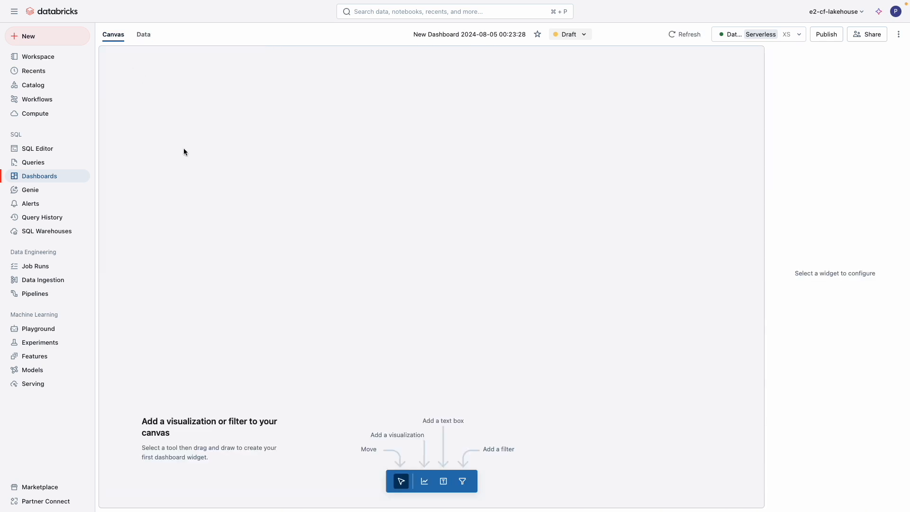
pyautogui.click(424, 481)
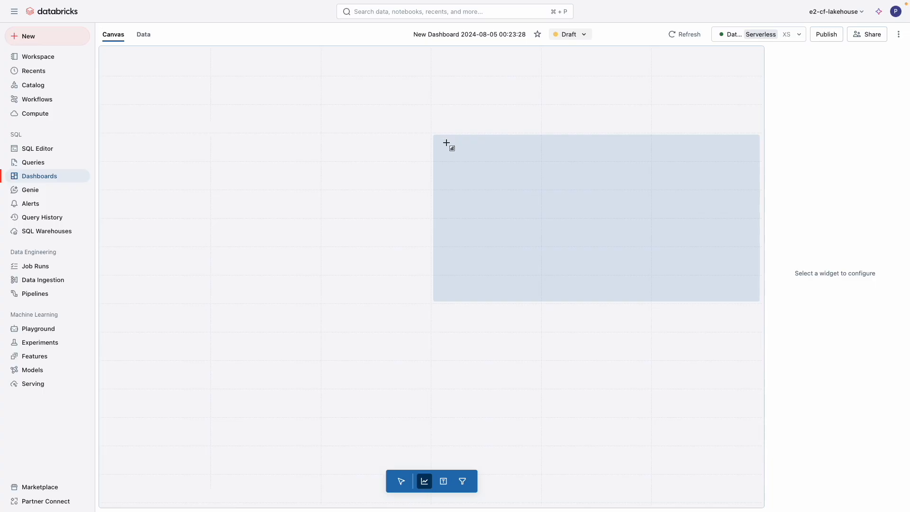
pyautogui.press('Escape')
pyautogui.click(443, 140)
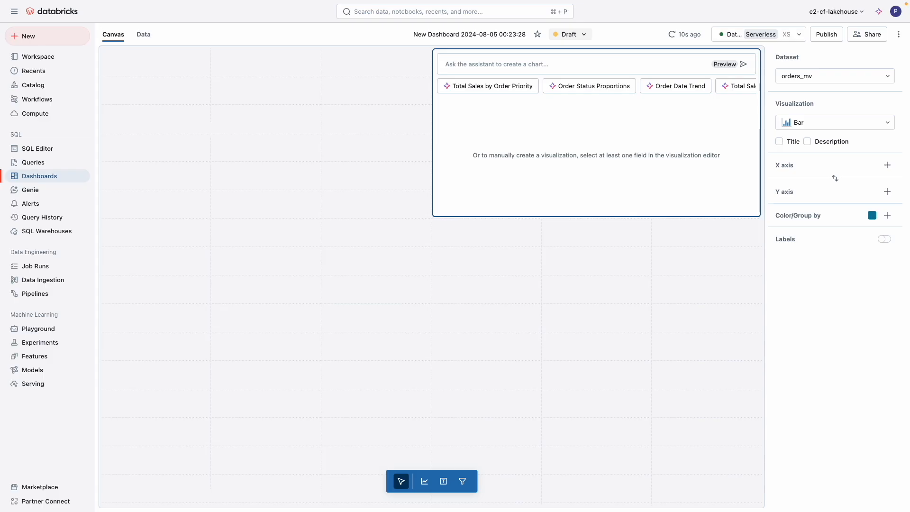
# Have the Assistant generate a chart in the new widget from the prompt "order date vs total price".
pyautogui.click(508, 64)
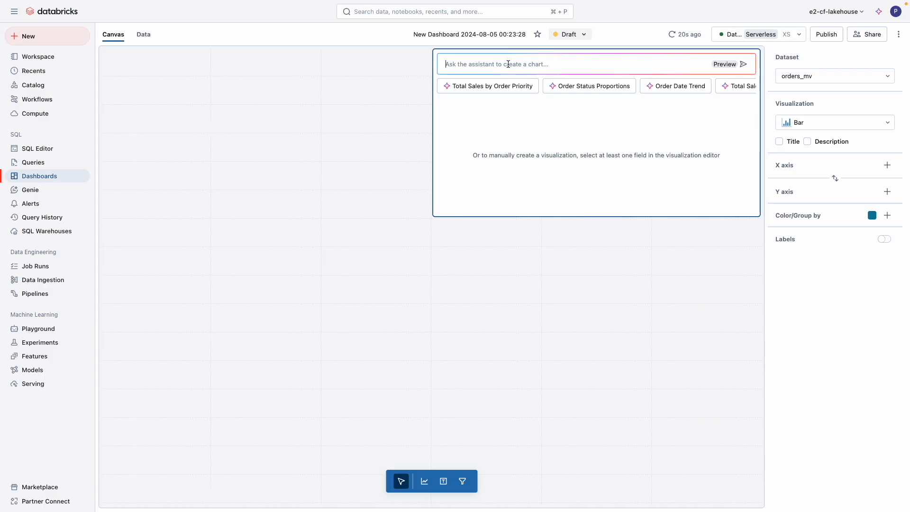
pyautogui.write('order ')
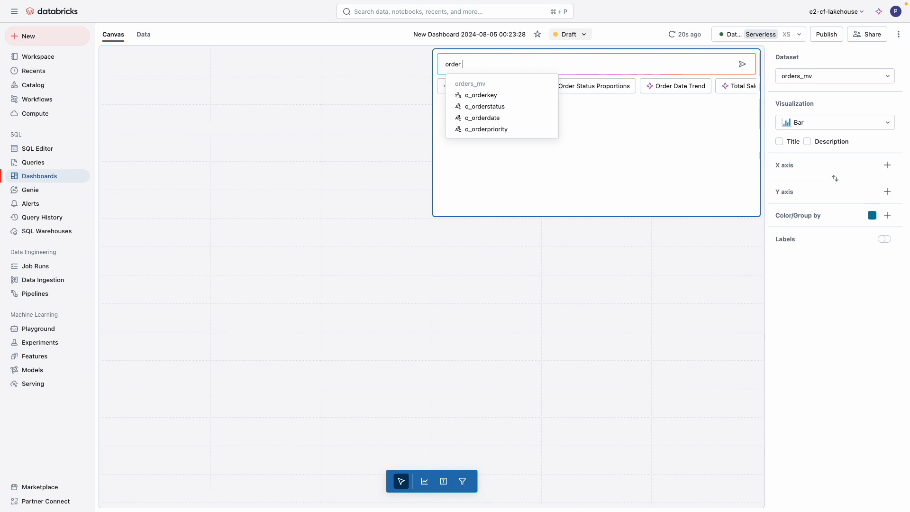
pyautogui.write('date vs total price')
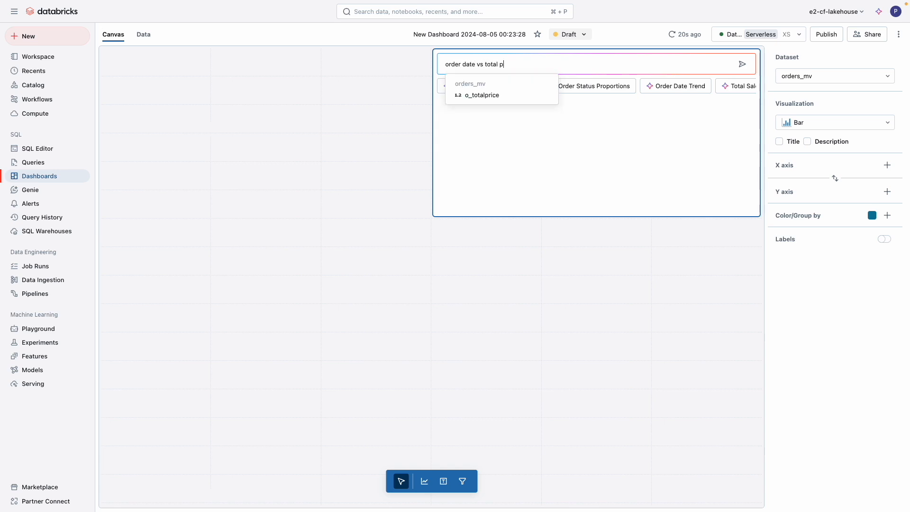
pyautogui.press('Return')
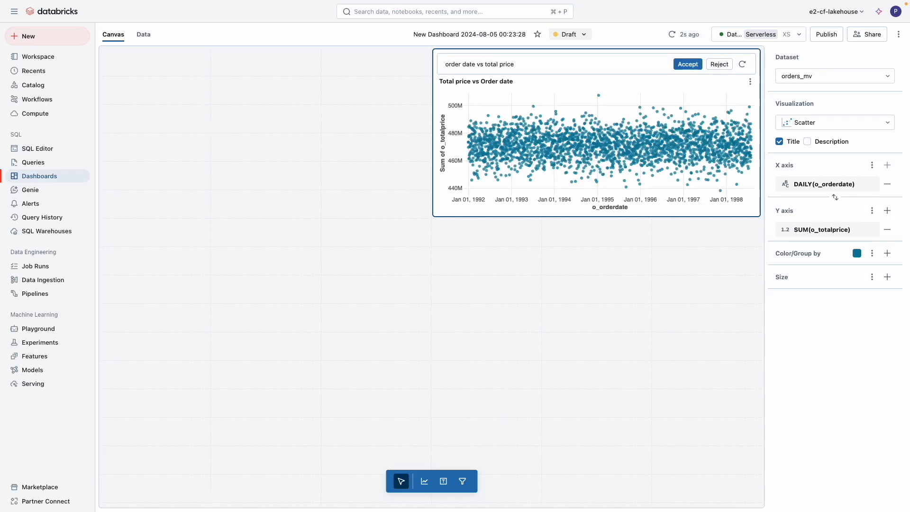
# Change the generated order date and total price chart's visualization type to Bar.
pyautogui.click(836, 122)
pyautogui.scroll(4, 807, 161)
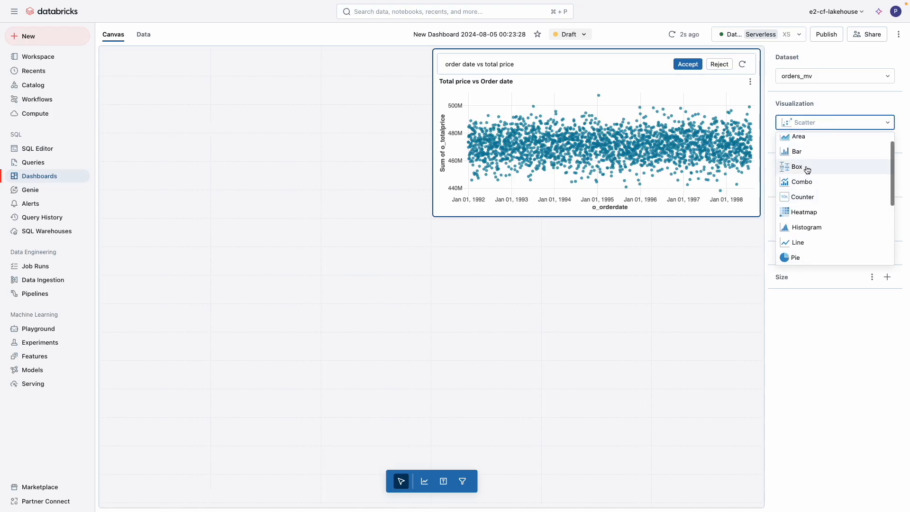
pyautogui.click(806, 152)
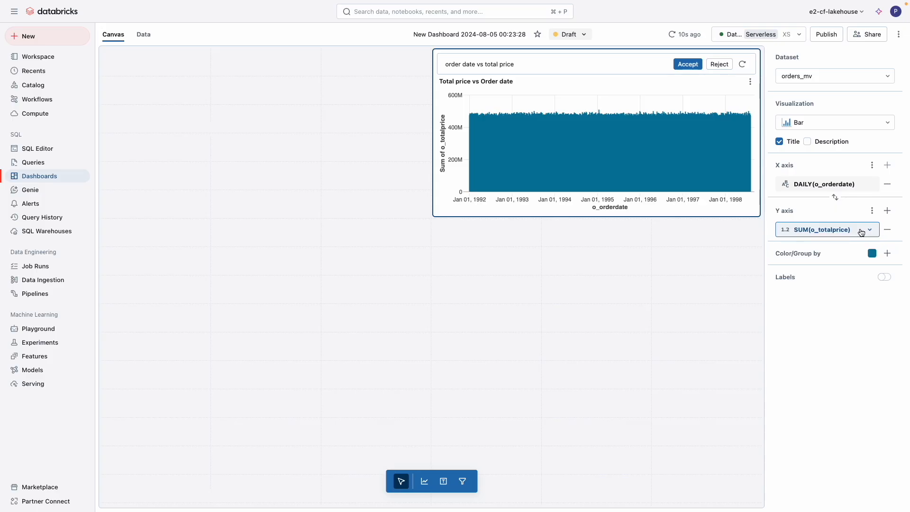
# Group the bar chart's colors by o_orderpriority instead of o_shippriority and accept the Assistant's chart.
pyautogui.click(826, 231)
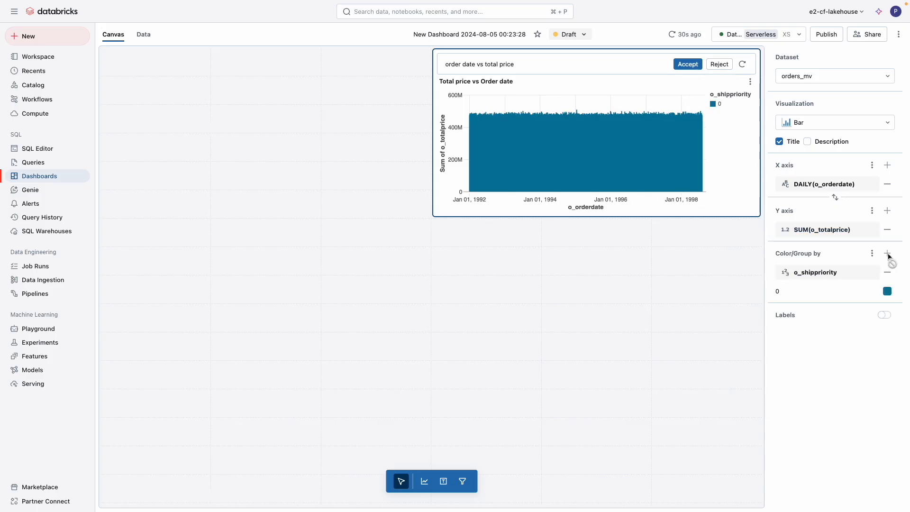
pyautogui.click(888, 272)
pyautogui.click(888, 253)
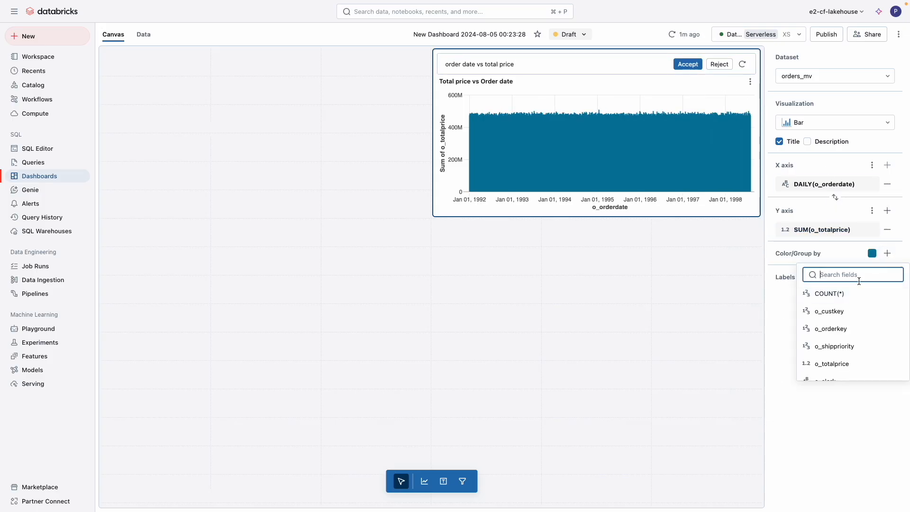
pyautogui.scroll(-3, 844, 309)
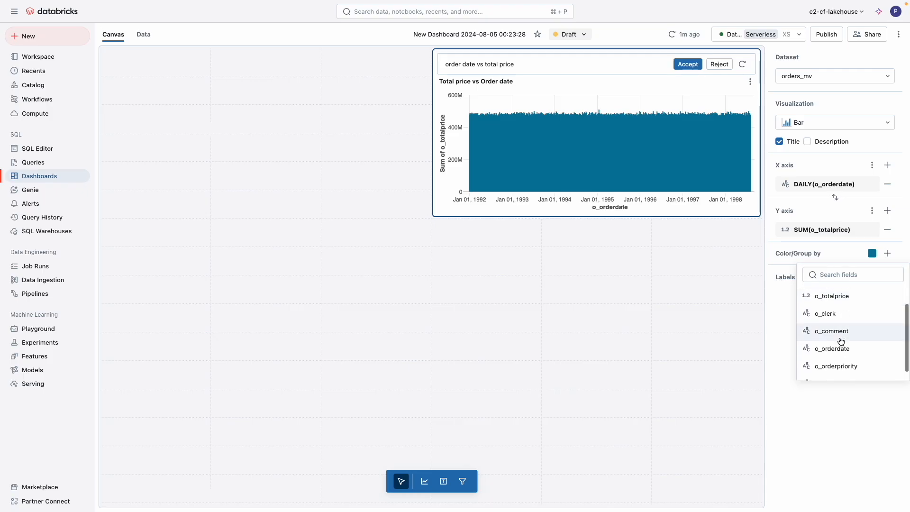
pyautogui.click(837, 359)
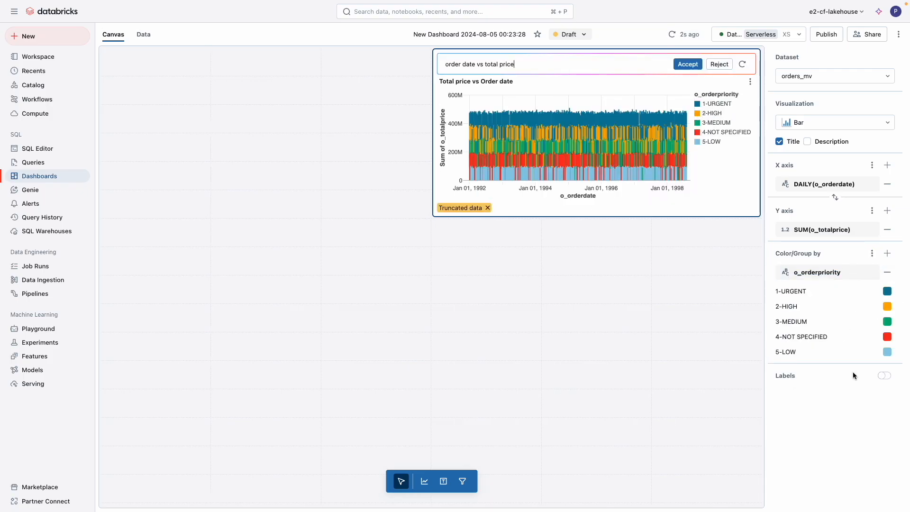
pyautogui.click(691, 64)
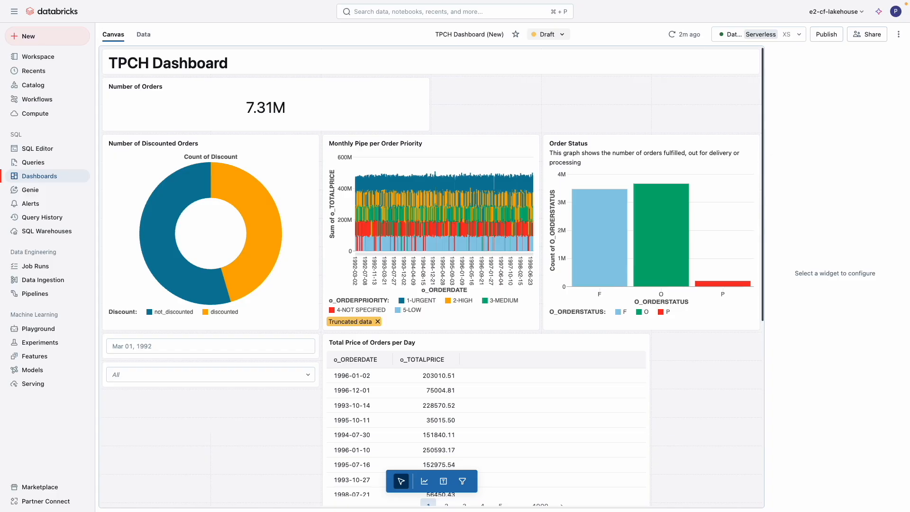
# Add a Multiple values filter beside the Number of Orders counter, using the o_CUSTKEY field of orders_silver.
pyautogui.click(463, 482)
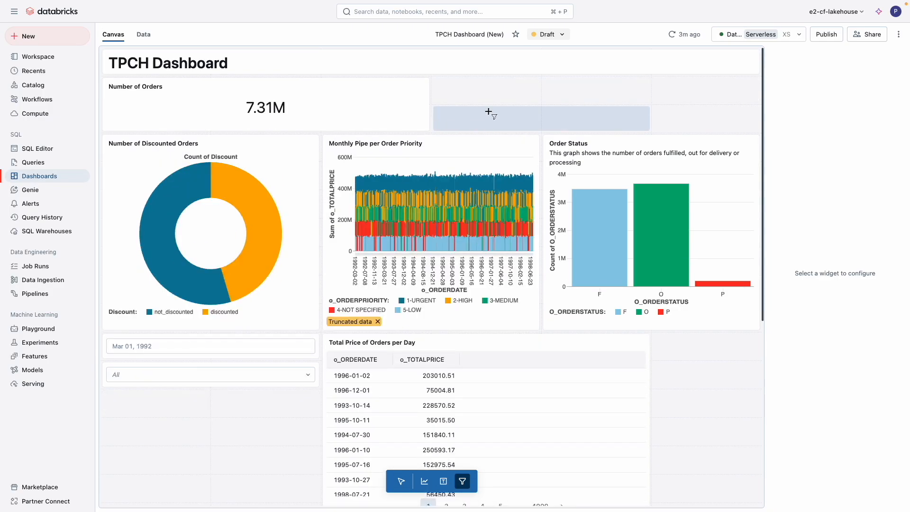
pyautogui.click(487, 111)
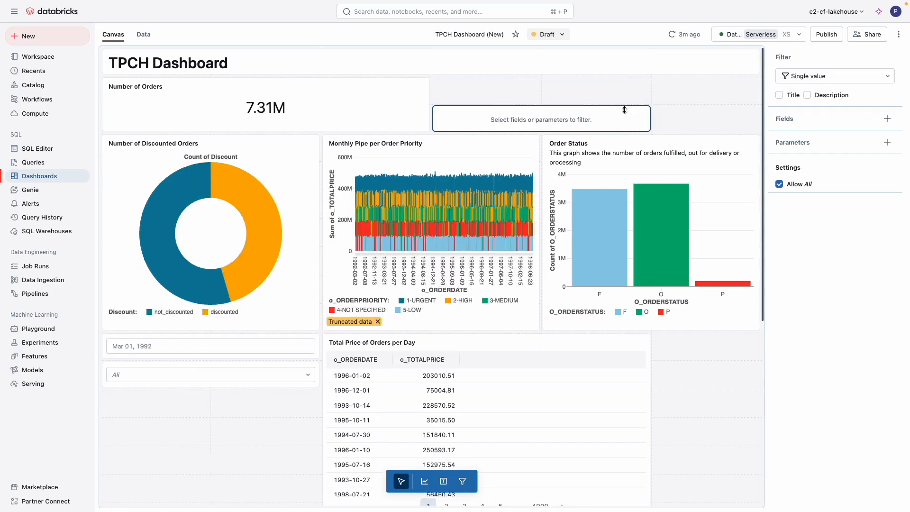
pyautogui.click(837, 76)
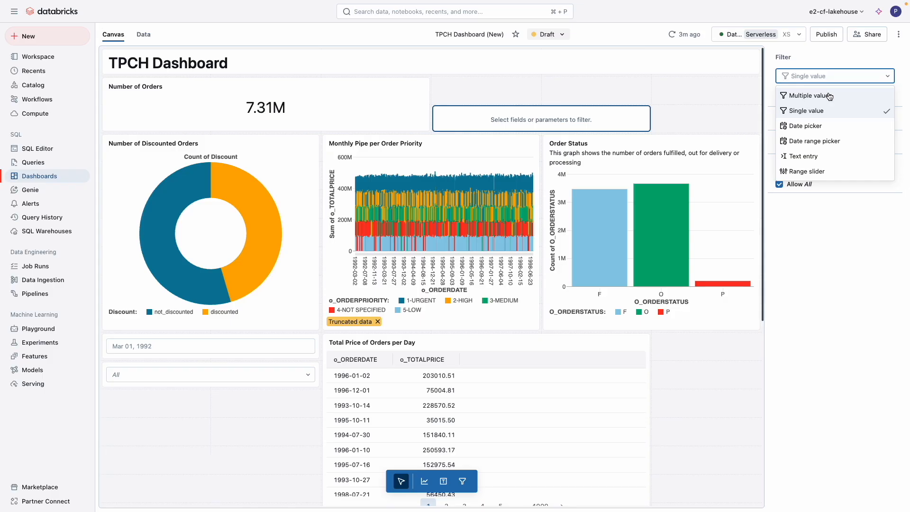
pyautogui.click(829, 97)
pyautogui.click(887, 119)
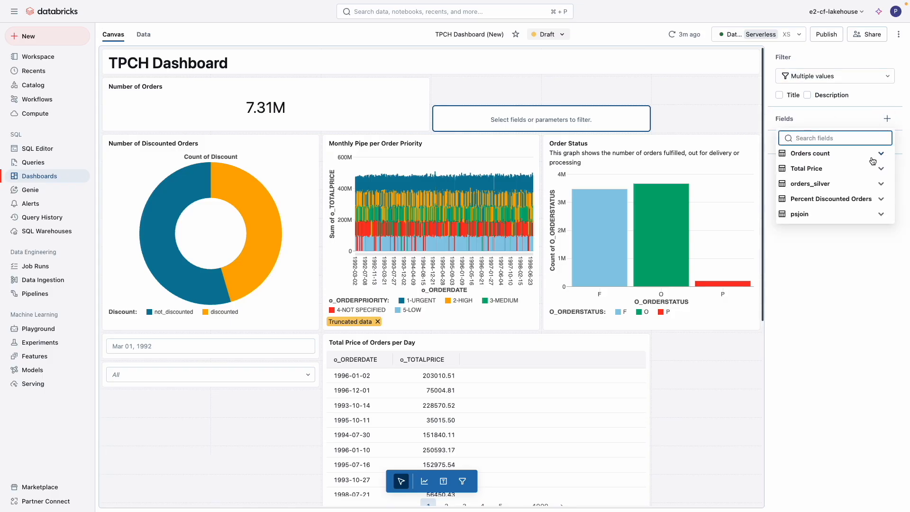
pyautogui.click(880, 185)
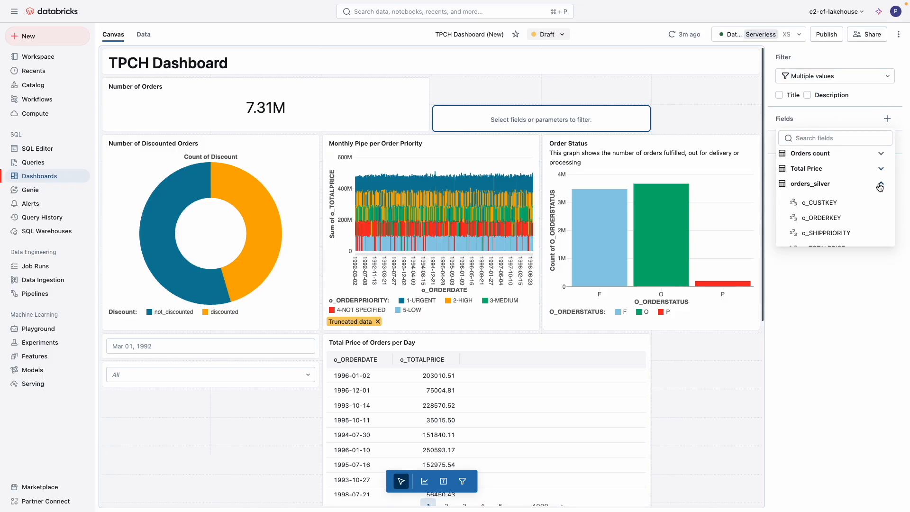
pyautogui.click(851, 204)
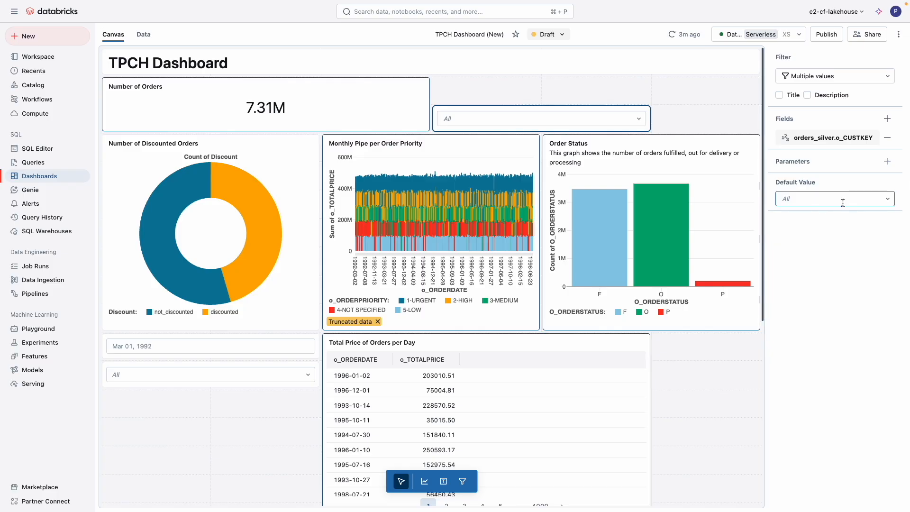
# Filter the TPCH dashboard to a single customer key with the new o_CUSTKEY filter.
pyautogui.click(636, 119)
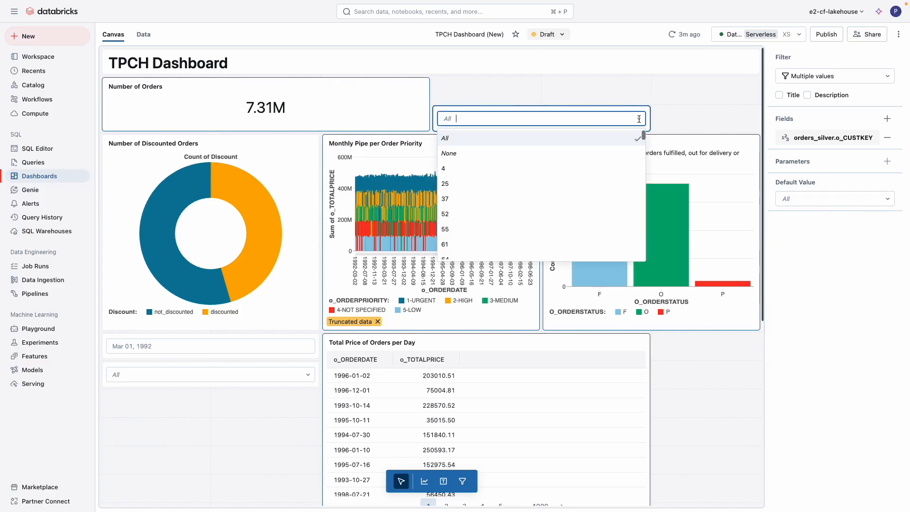
pyautogui.scroll(-5, 614, 184)
pyautogui.write('64')
pyautogui.press('Return')
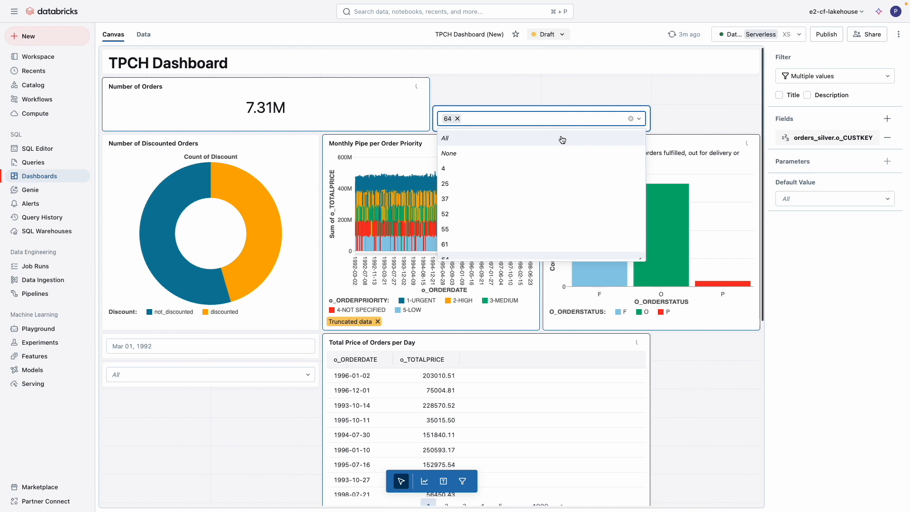
pyautogui.click(582, 92)
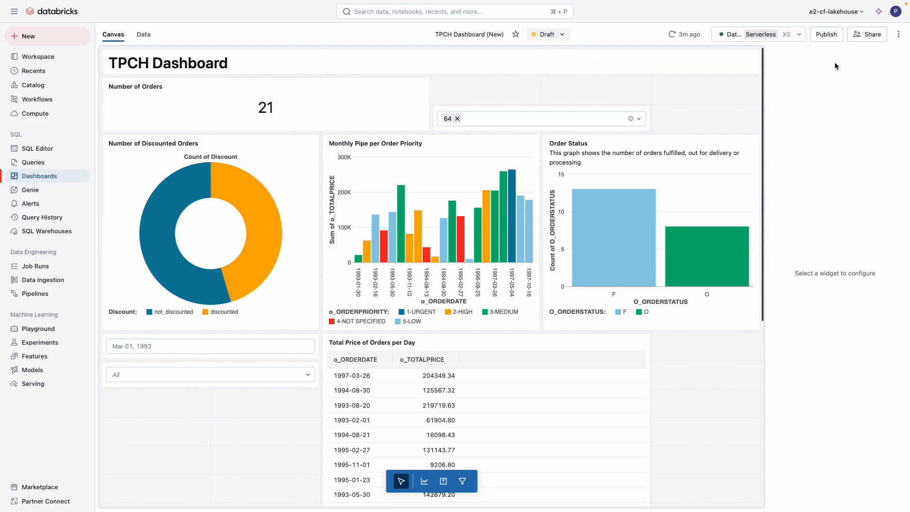
# Share the TPCH dashboard with a colleague at the Can View permission level and close the sharing dialog.
pyautogui.click(867, 34)
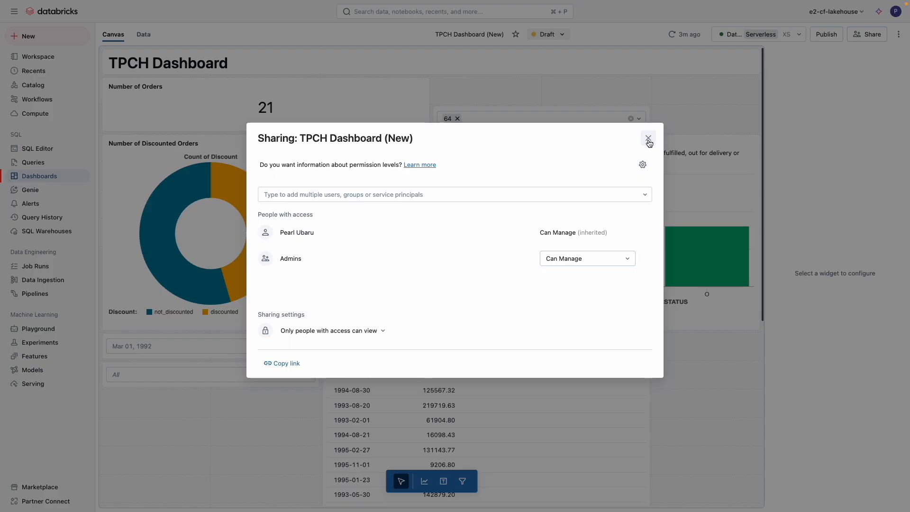
pyautogui.click(567, 192)
pyautogui.write('nicol')
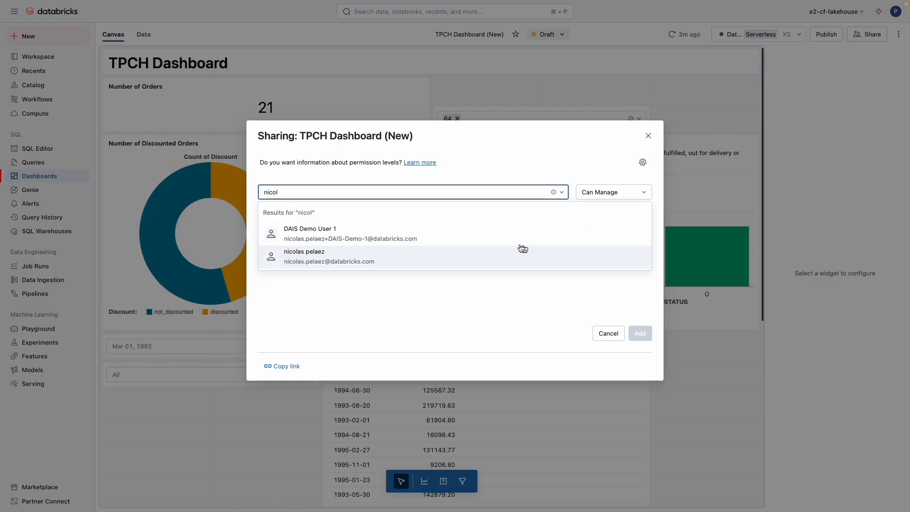
pyautogui.click(425, 255)
pyautogui.click(624, 194)
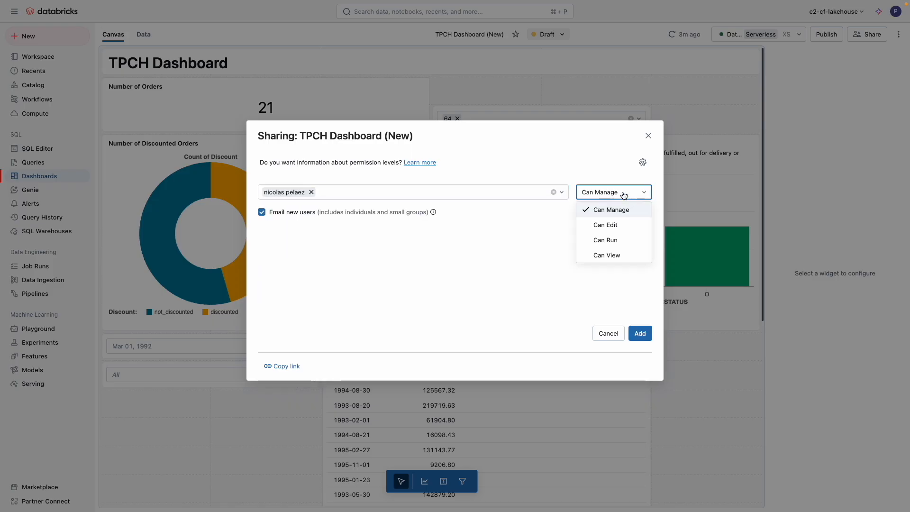
pyautogui.click(617, 256)
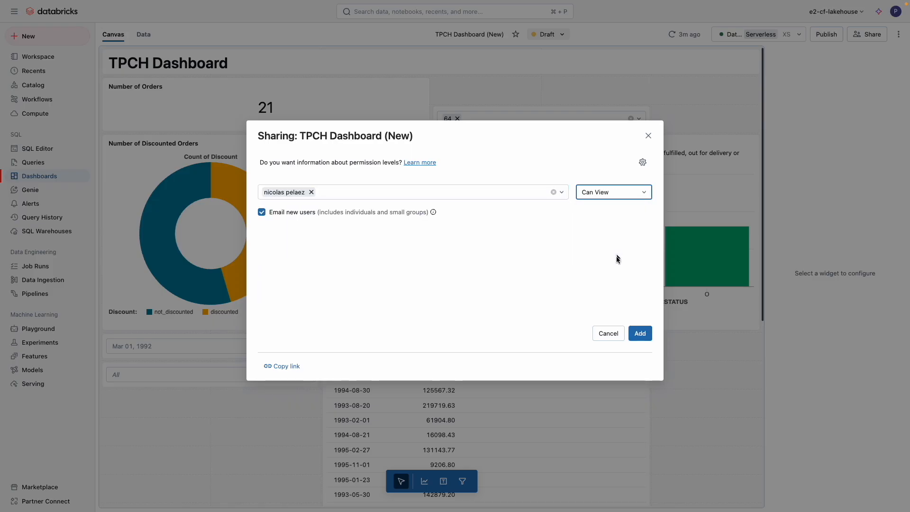
pyautogui.click(638, 334)
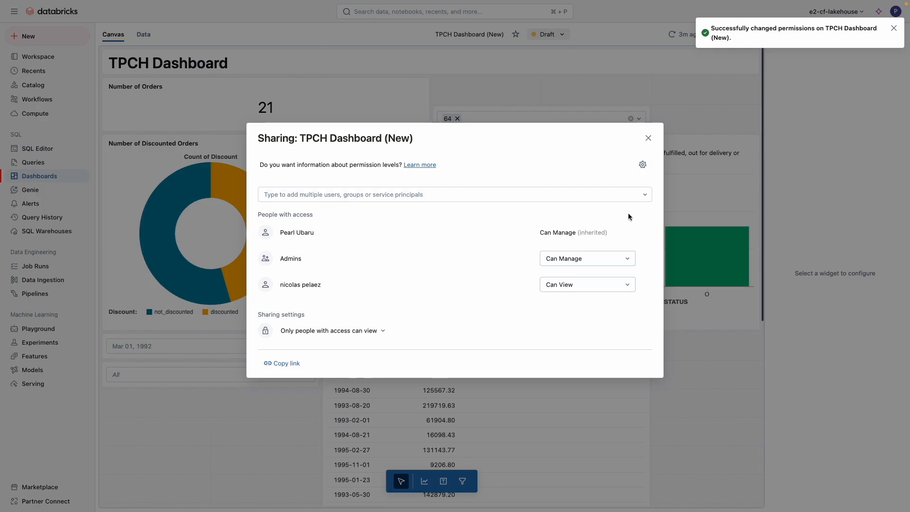
pyautogui.click(649, 138)
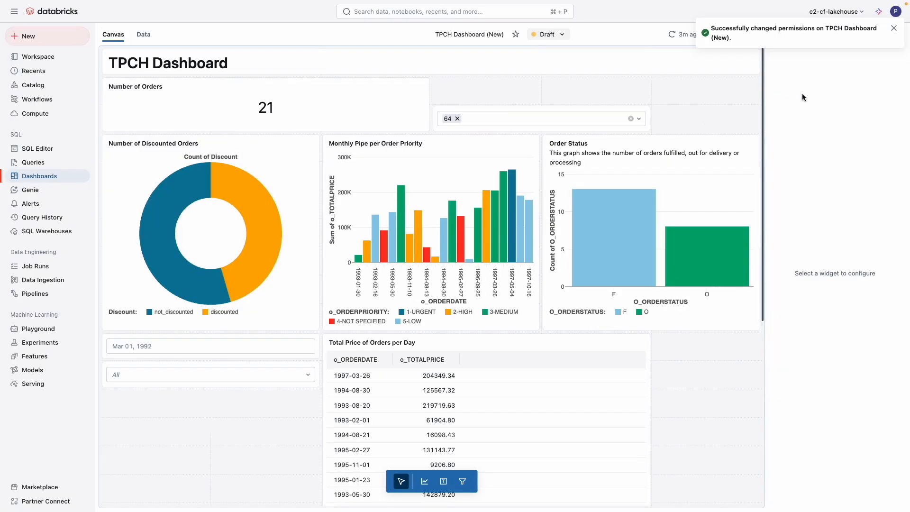
pyautogui.click(894, 28)
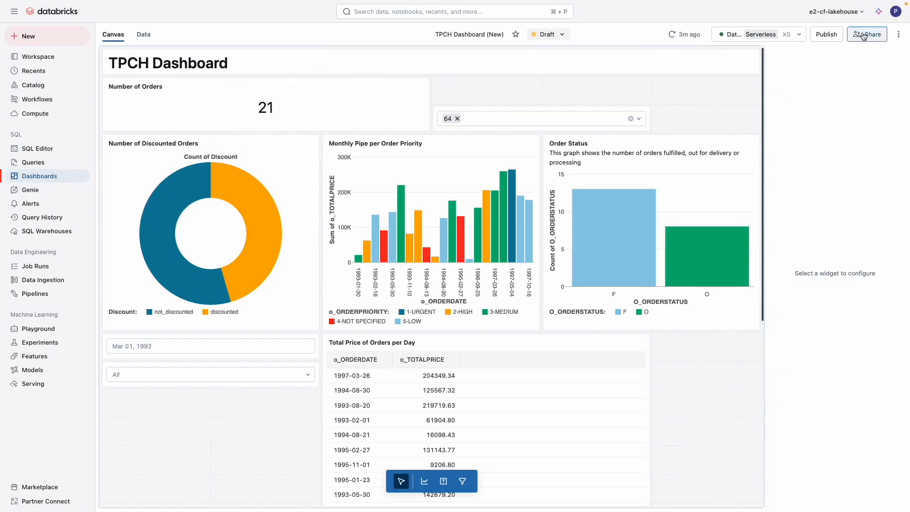
# Publish the TPCH dashboard with Embed credentials (default) and open its published version.
pyautogui.click(827, 34)
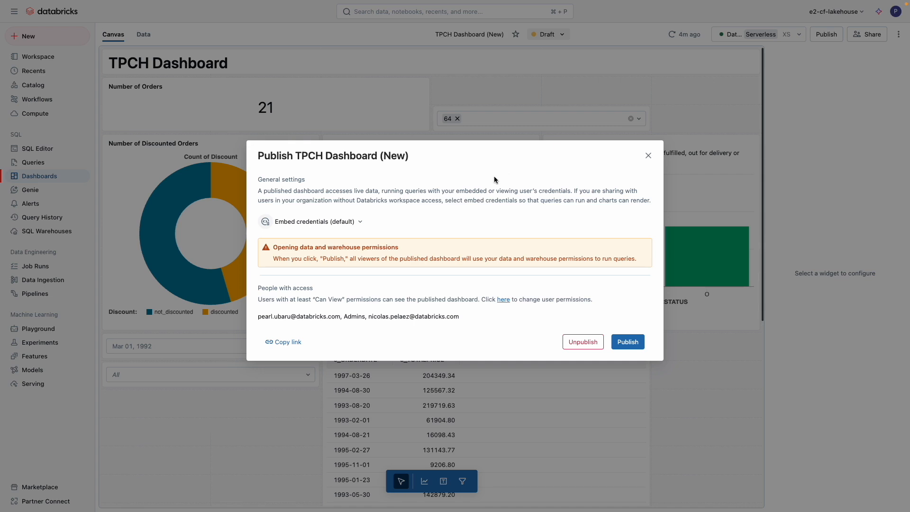
pyautogui.click(351, 222)
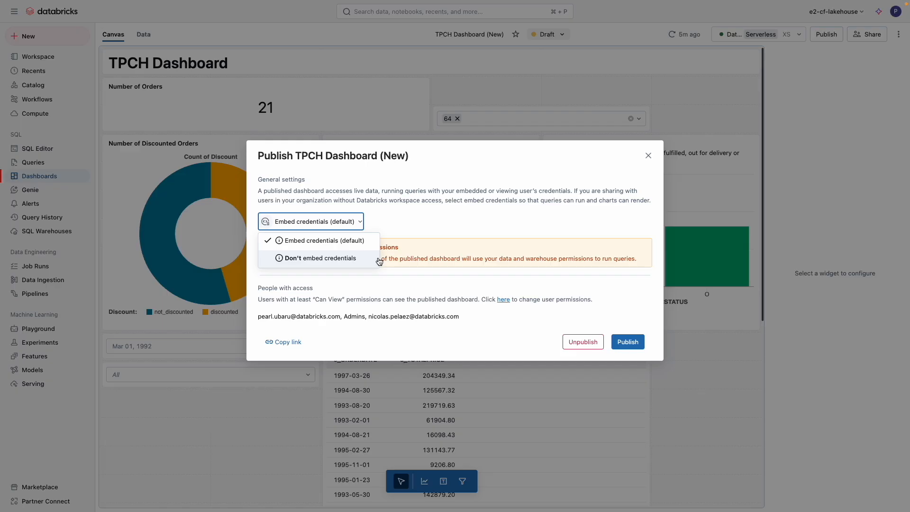
pyautogui.click(359, 241)
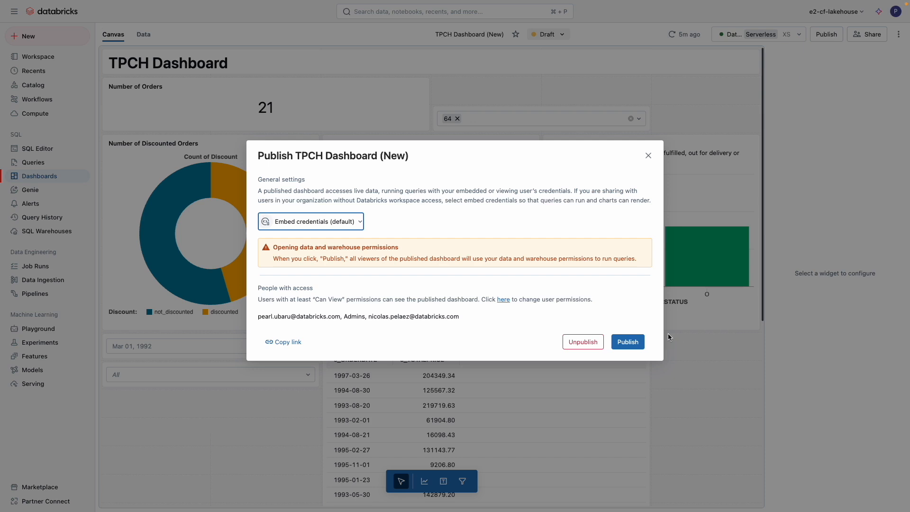
pyautogui.click(632, 342)
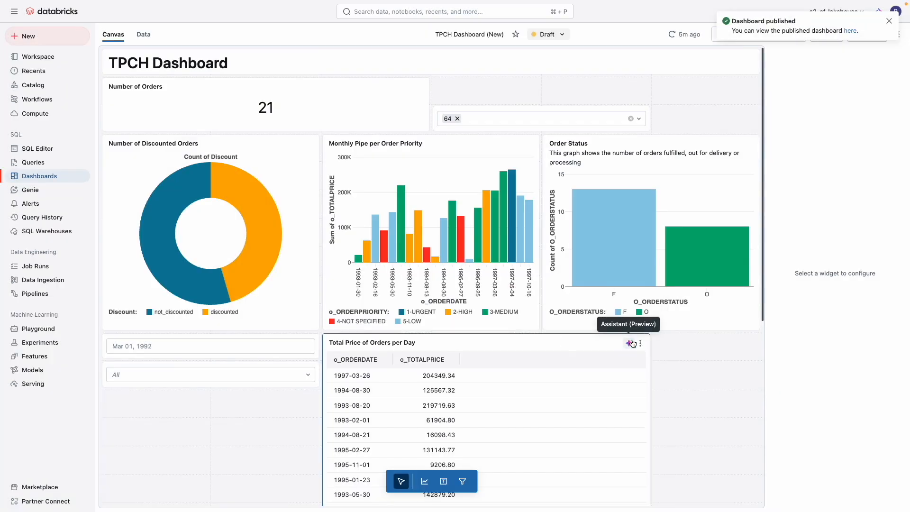
pyautogui.click(854, 35)
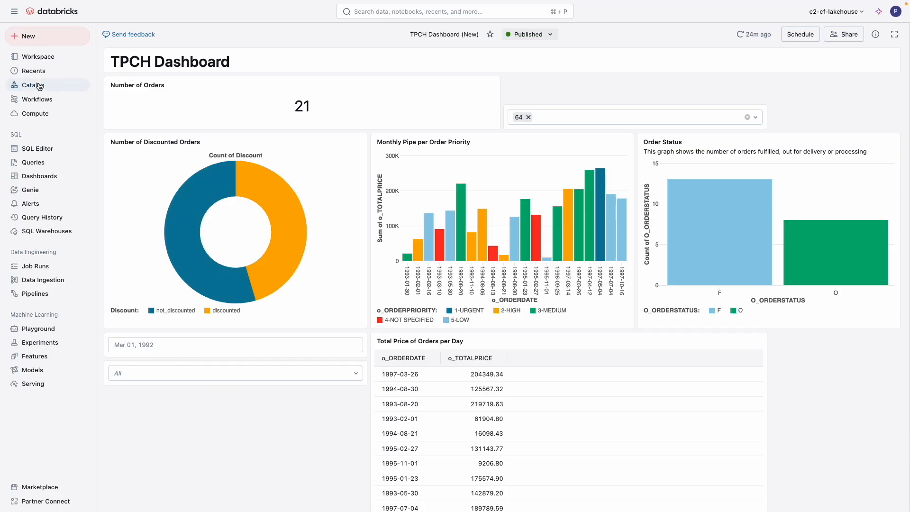
# Open the orders_mv table from the dbsql_tpch_demo.tpch schema in the catalog.
pyautogui.click(37, 86)
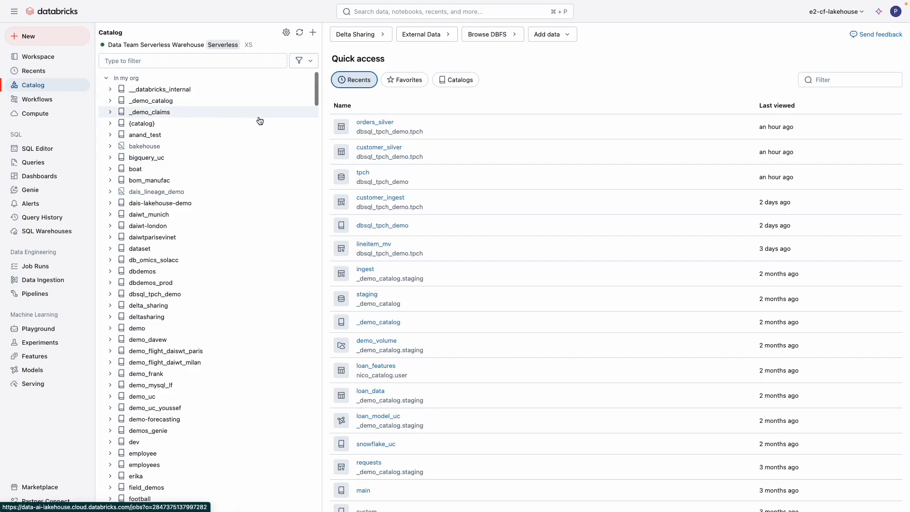
pyautogui.click(363, 174)
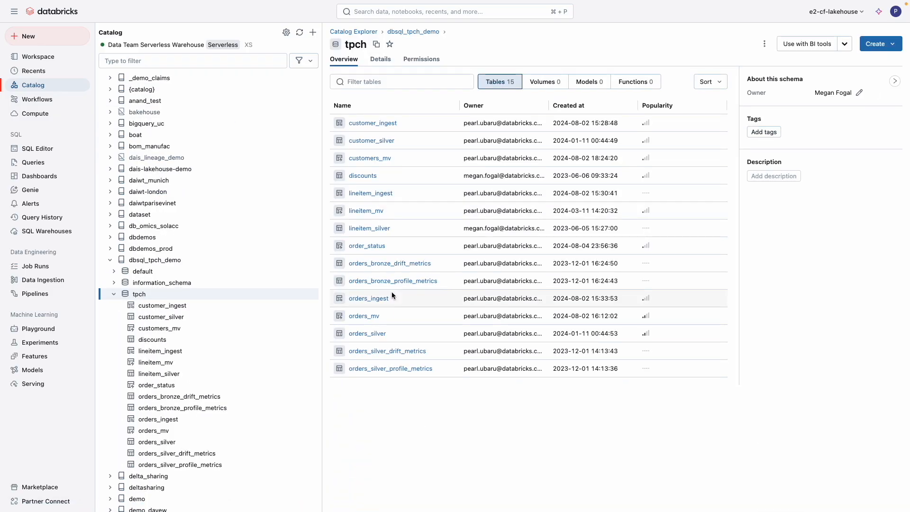
pyautogui.click(364, 316)
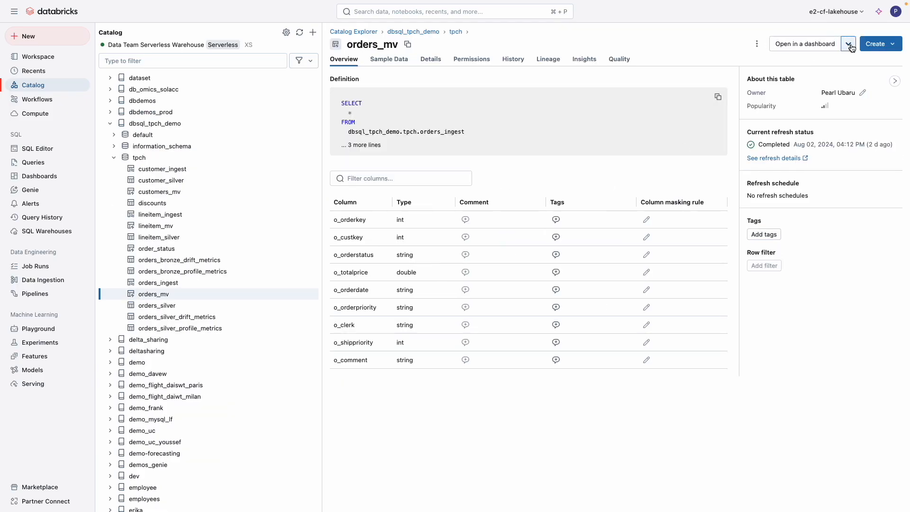
# Start a new Genie space from the orders_mv table and title it "Orders Analysis".
pyautogui.click(893, 45)
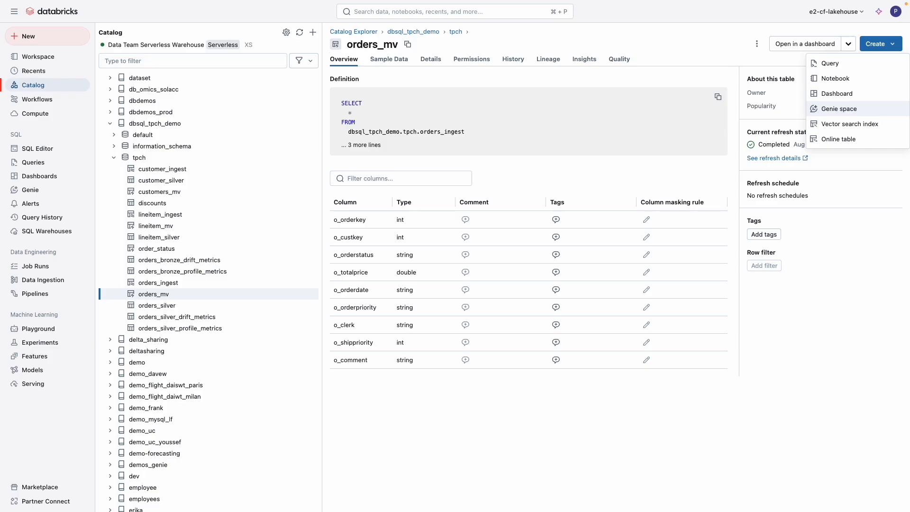
pyautogui.click(880, 107)
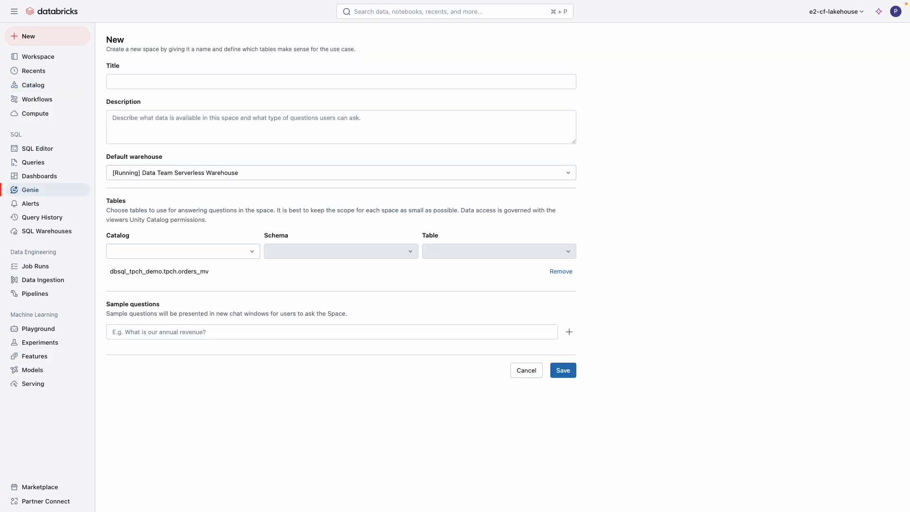
pyautogui.click(487, 81)
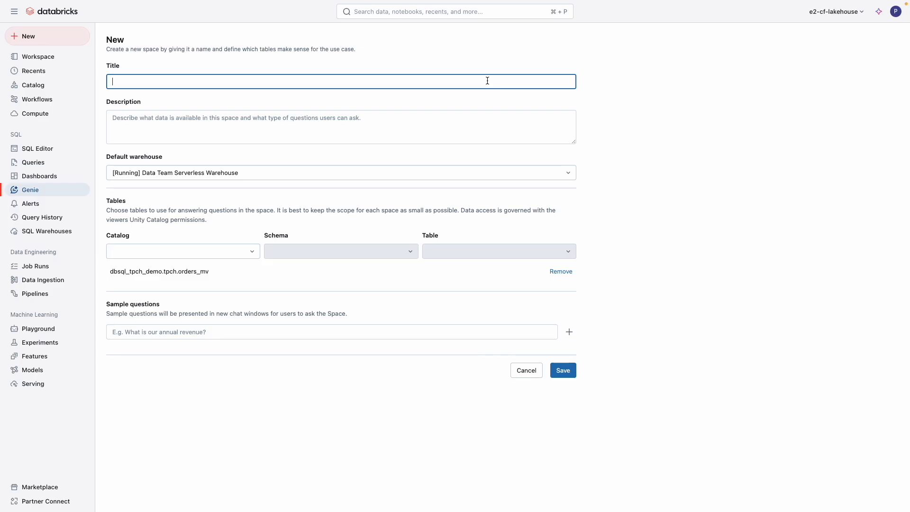
pyautogui.write('O')
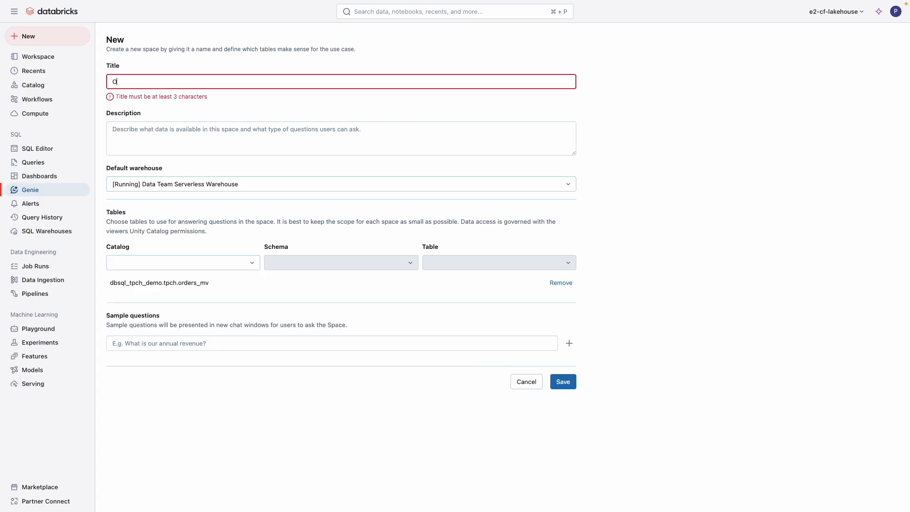
pyautogui.write('rders Analysis')
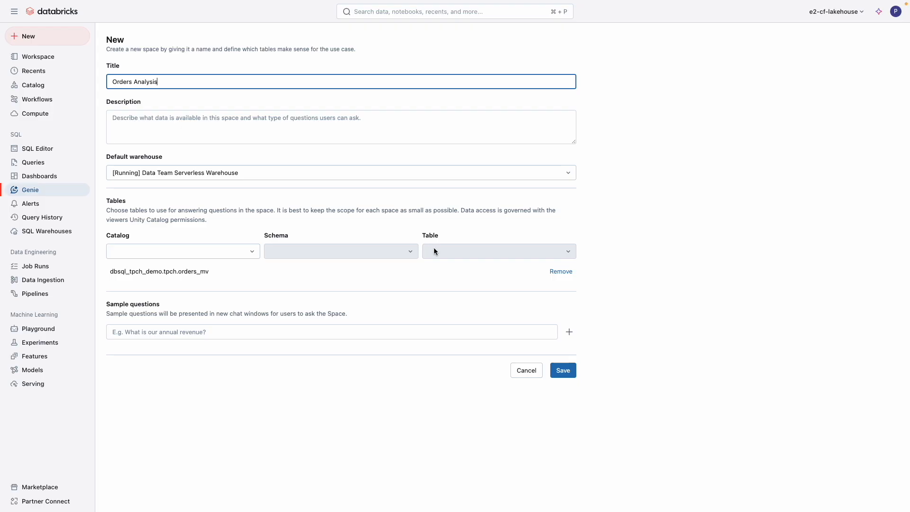
# Add the sample question "show me the orders table data" and save the Genie space.
pyautogui.click(288, 335)
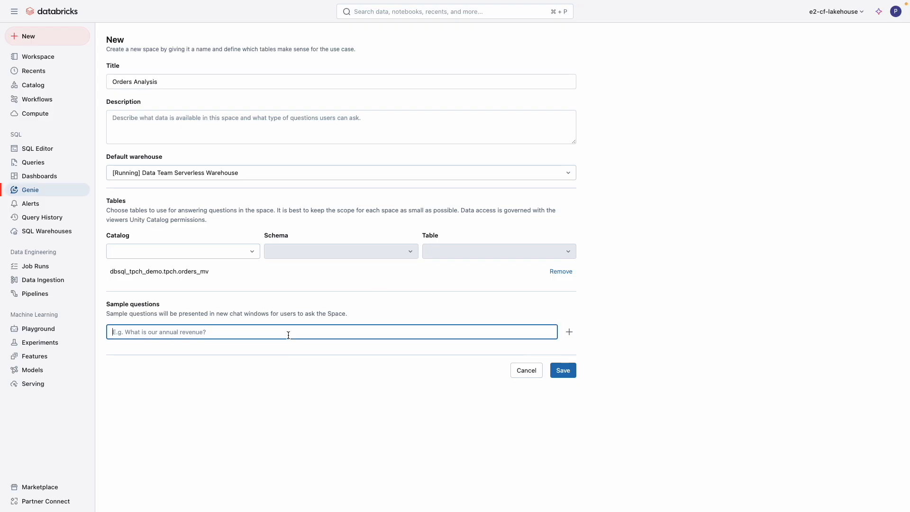
pyautogui.write('show me the orders table data')
pyautogui.click(569, 332)
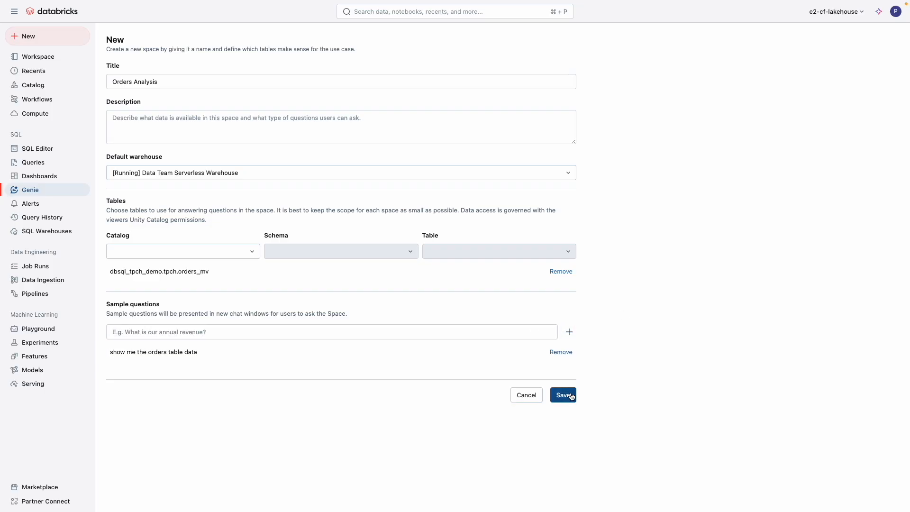
pyautogui.click(571, 396)
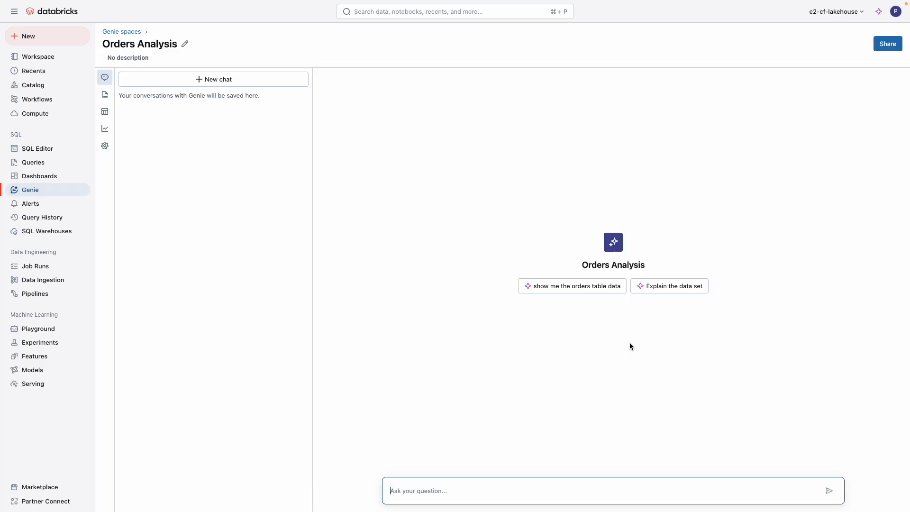
# Ask the sample question "show me the orders table data", browse the returned rows and show the generated code.
pyautogui.click(573, 286)
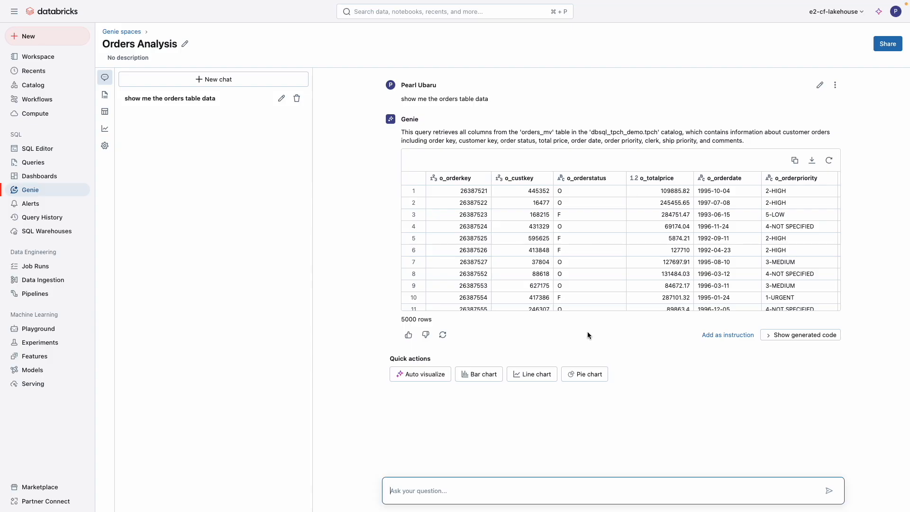
pyautogui.scroll(-5, 590, 247)
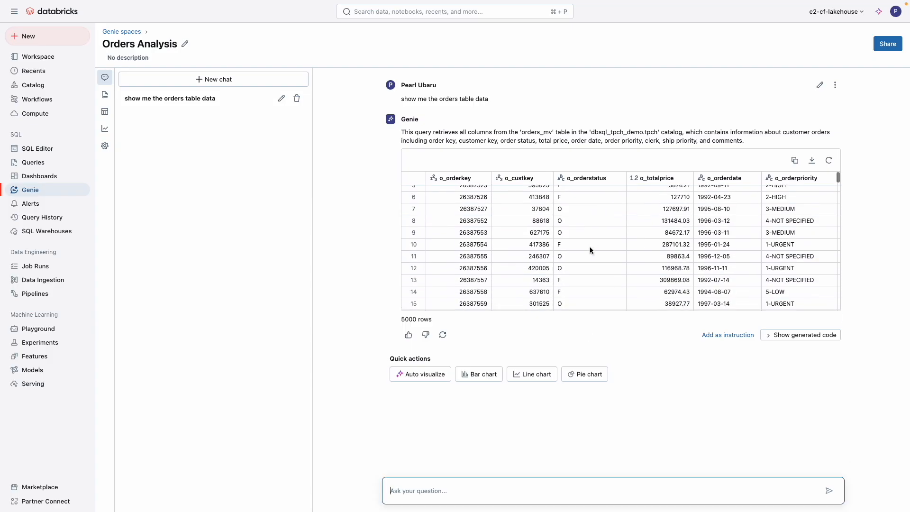
pyautogui.scroll(-7, 589, 247)
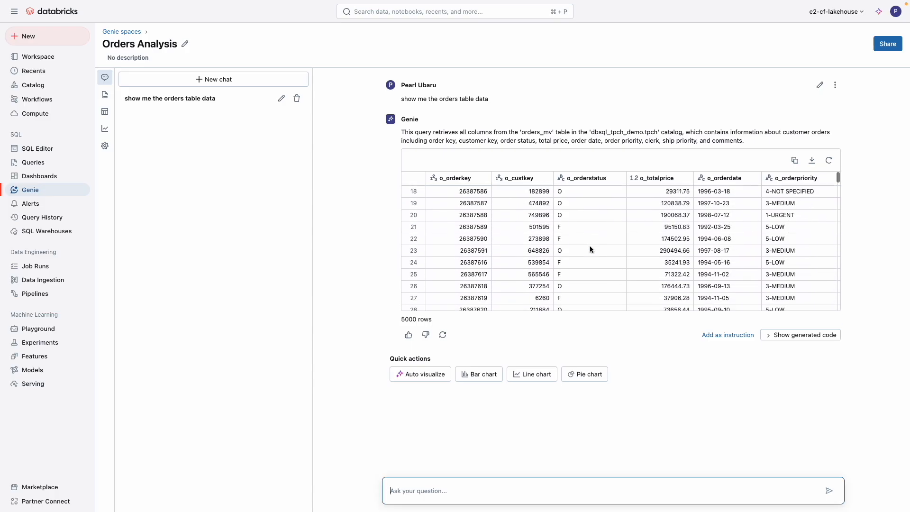
pyautogui.scroll(-5, 590, 245)
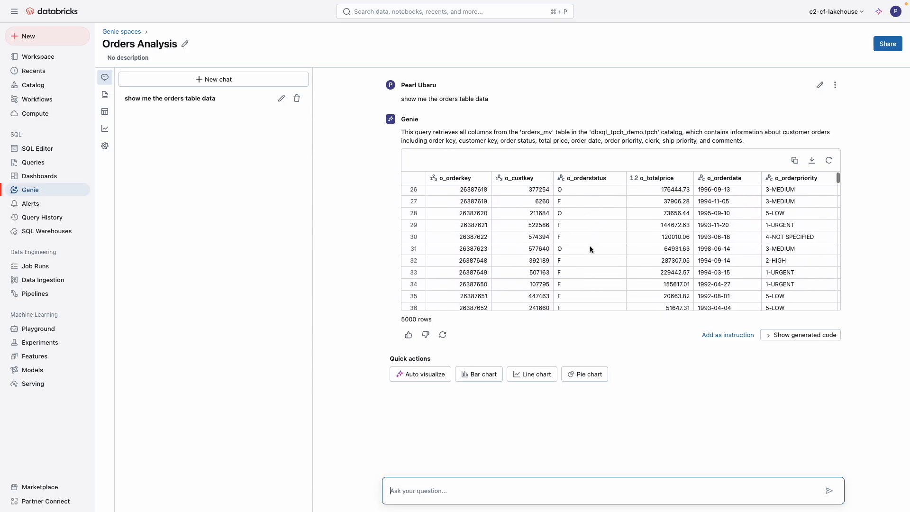
pyautogui.click(778, 336)
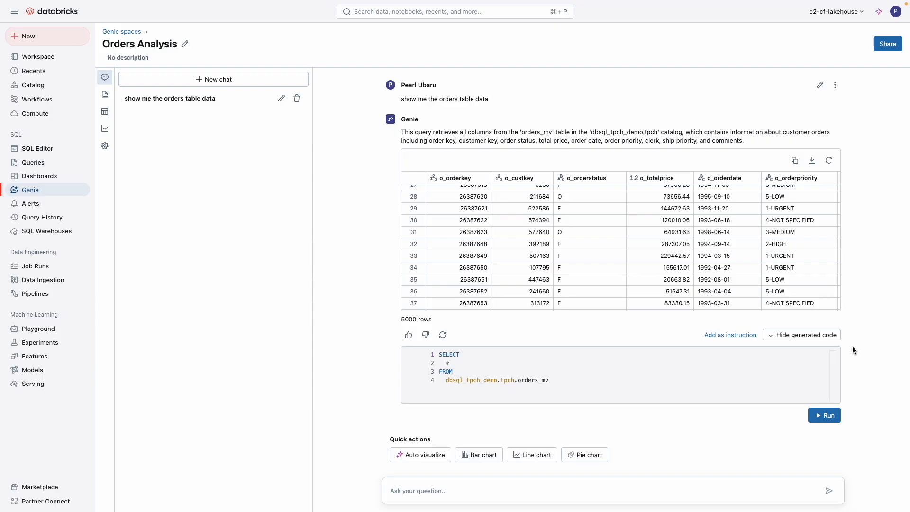
# Ask Genie "show e the orders by priority" and give the answer a positive rating.
pyautogui.click(427, 488)
pyautogui.write('show e the or')
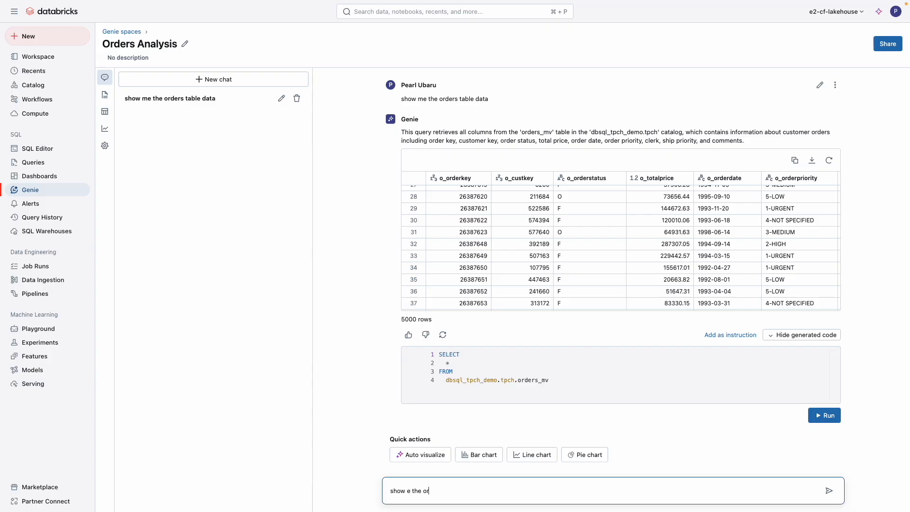
pyautogui.write('ders by priority')
pyautogui.press('Return')
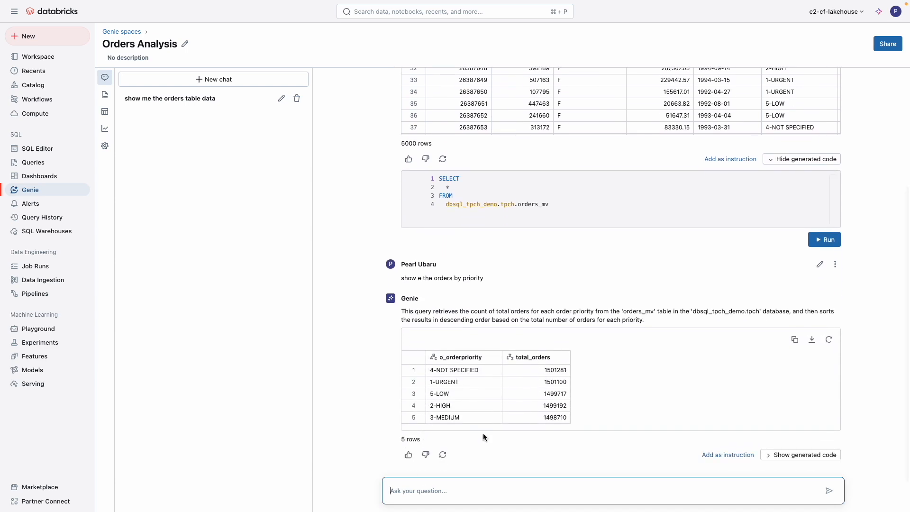
pyautogui.click(409, 454)
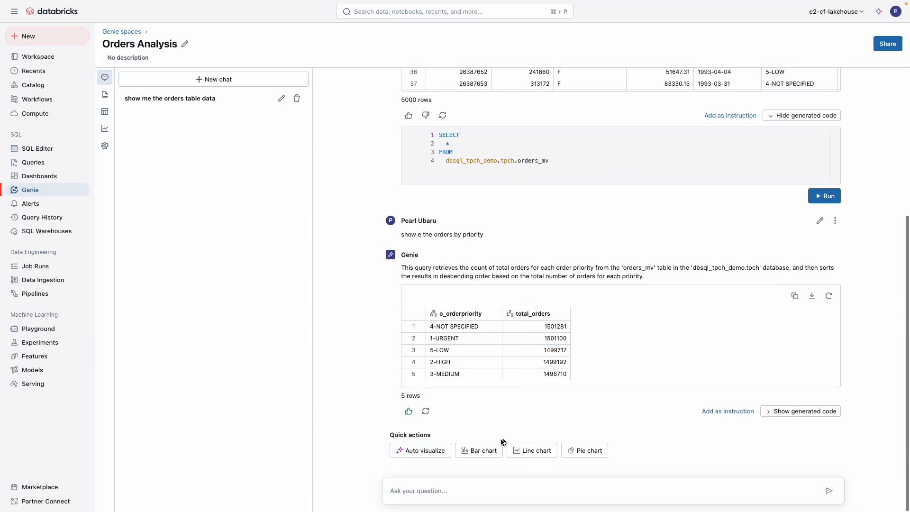
# Auto-visualize the orders-by-priority result and give the chart a positive rating.
pyautogui.click(442, 453)
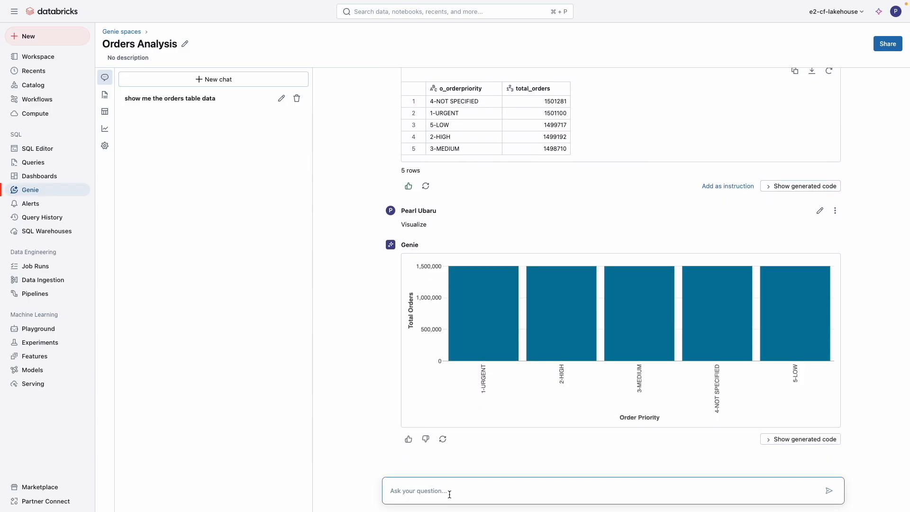
pyautogui.click(408, 439)
# Ask Genie "could you change the color for each category" for the order priority chart.
pyautogui.click(412, 483)
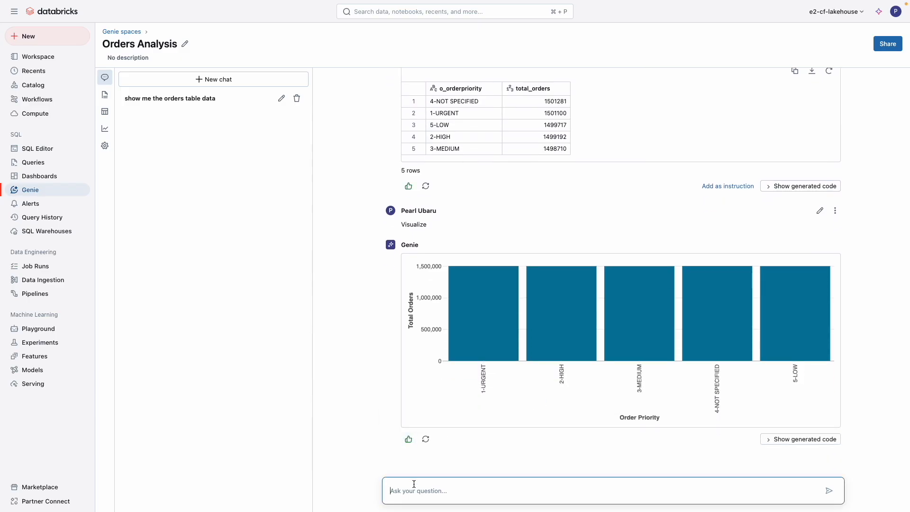
pyautogui.write('could you change the color for each category')
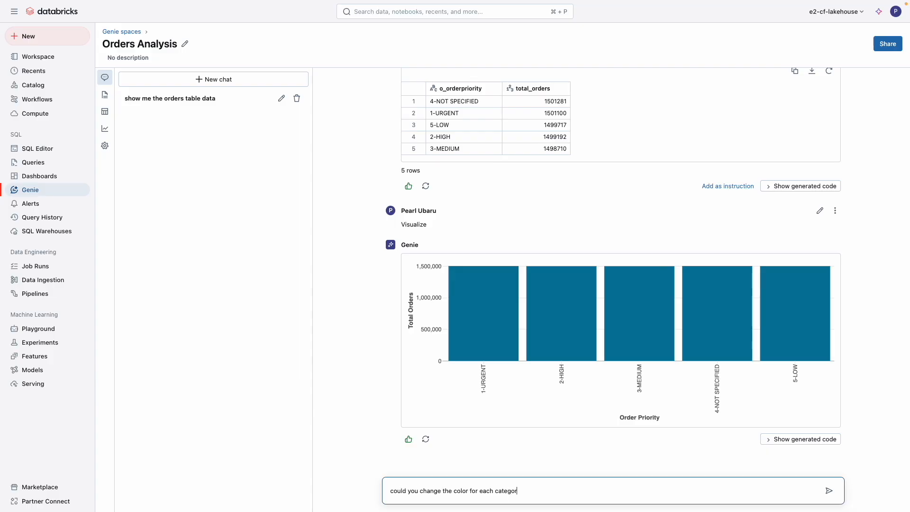
pyautogui.press('Return')
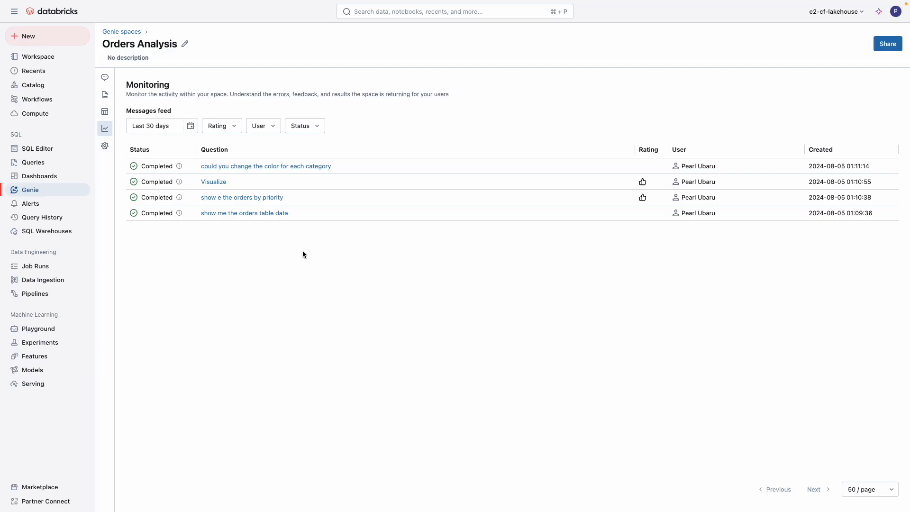
# Inspect the color-change question in the space's monitoring feed and go to its conversation.
pyautogui.click(292, 170)
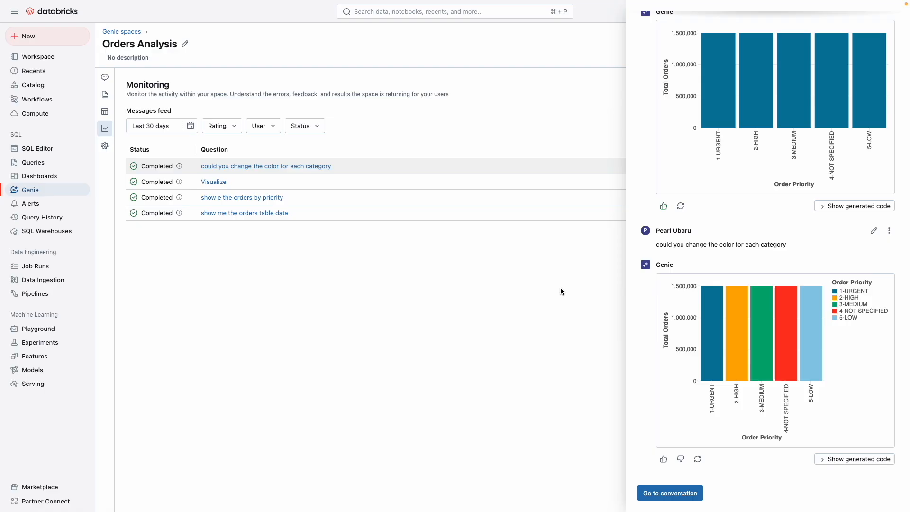
pyautogui.click(690, 493)
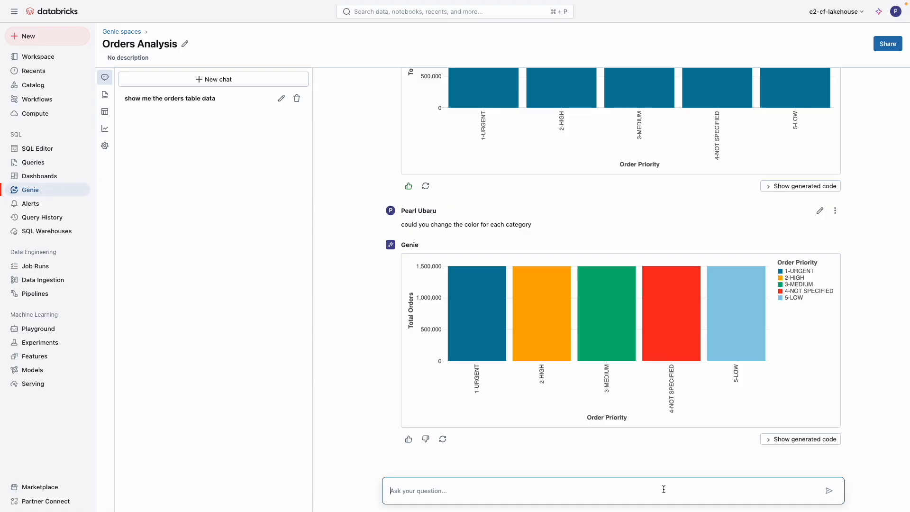
# Ask Genie "show me the above data in a pue chart please" and rate the resulting chart positively.
pyautogui.write('show me the above data in a pue chart please')
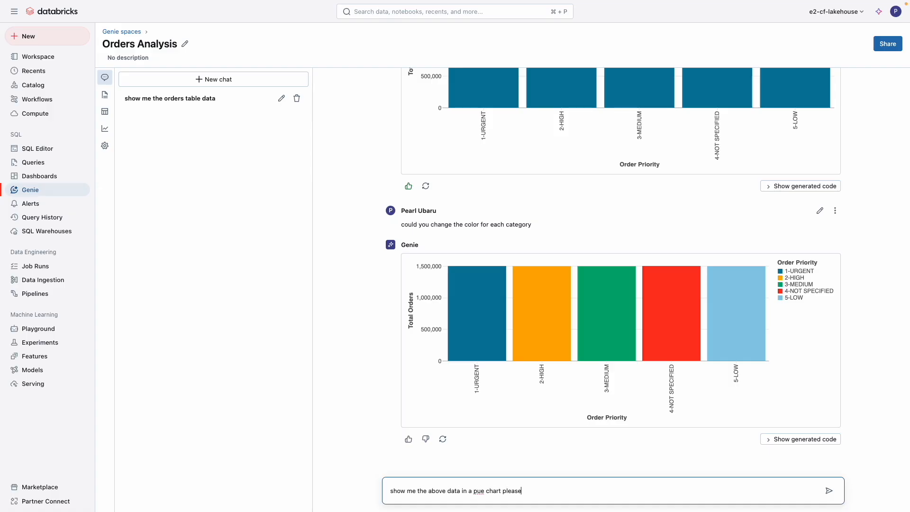
pyautogui.press('Return')
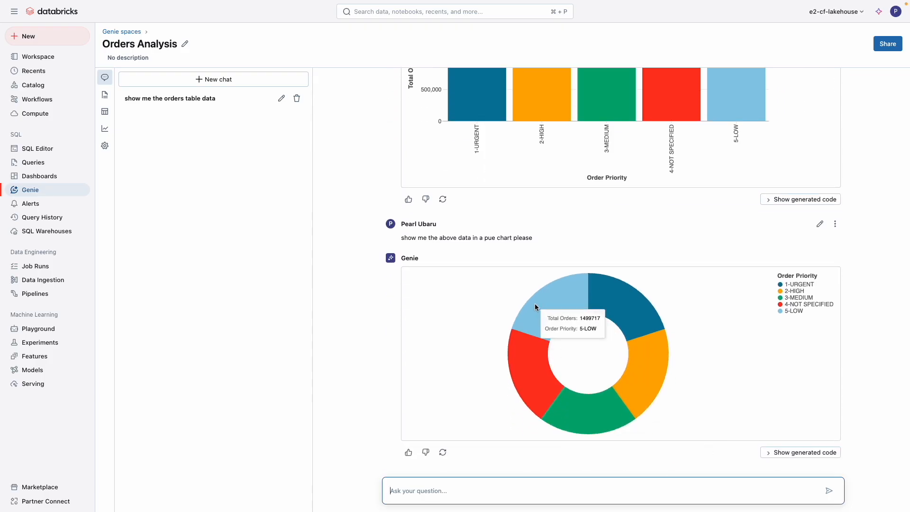
pyautogui.moveTo(657, 352)
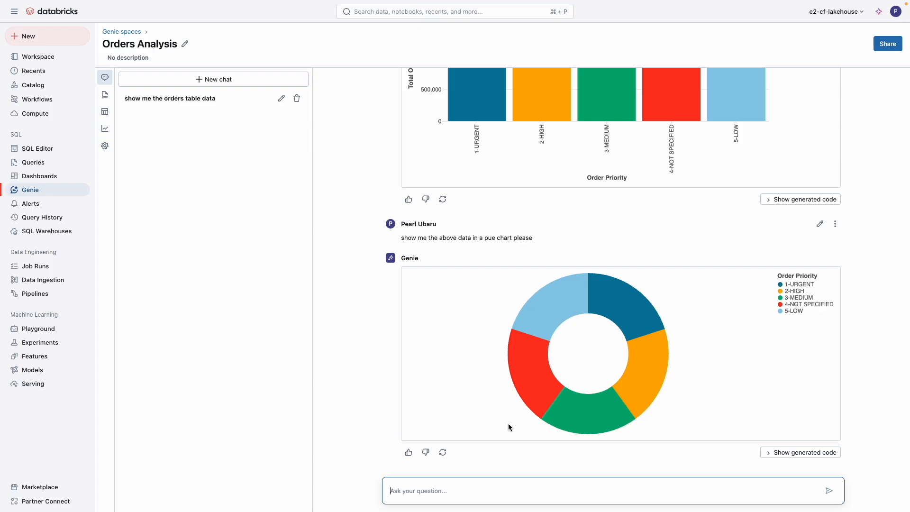
pyautogui.click(408, 452)
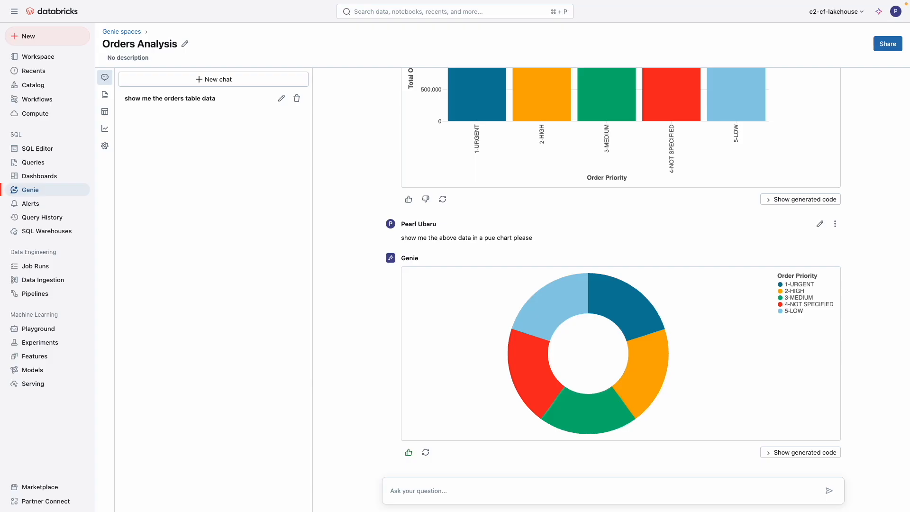
pyautogui.press('space')
# Open the existing Number of Orders alert for editing.
pyautogui.click(30, 203)
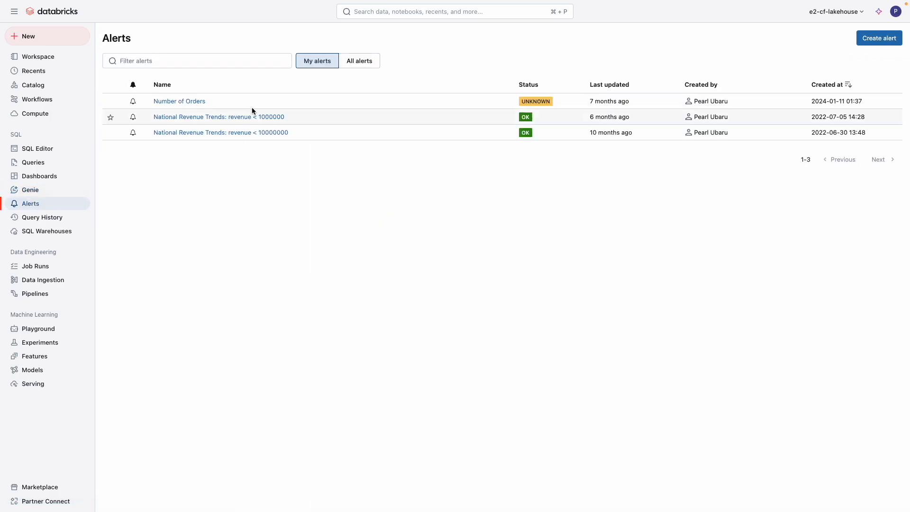
pyautogui.click(188, 103)
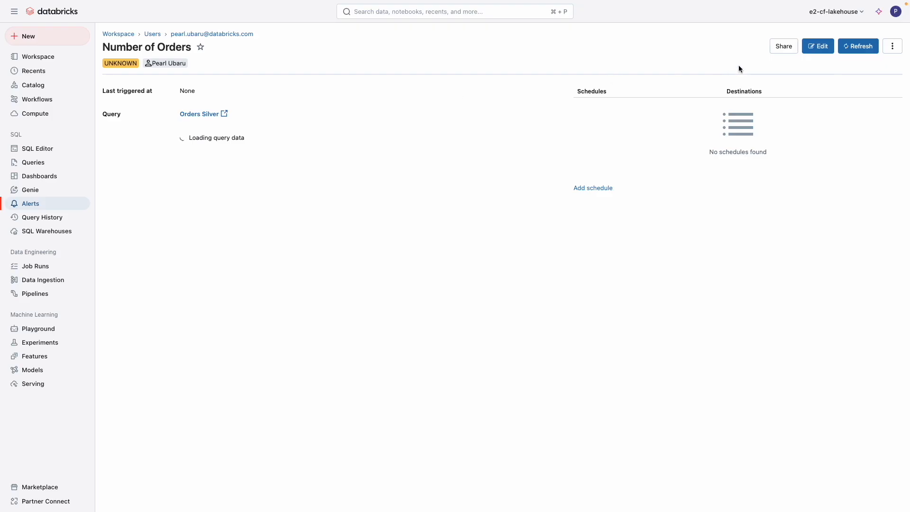
pyautogui.click(820, 50)
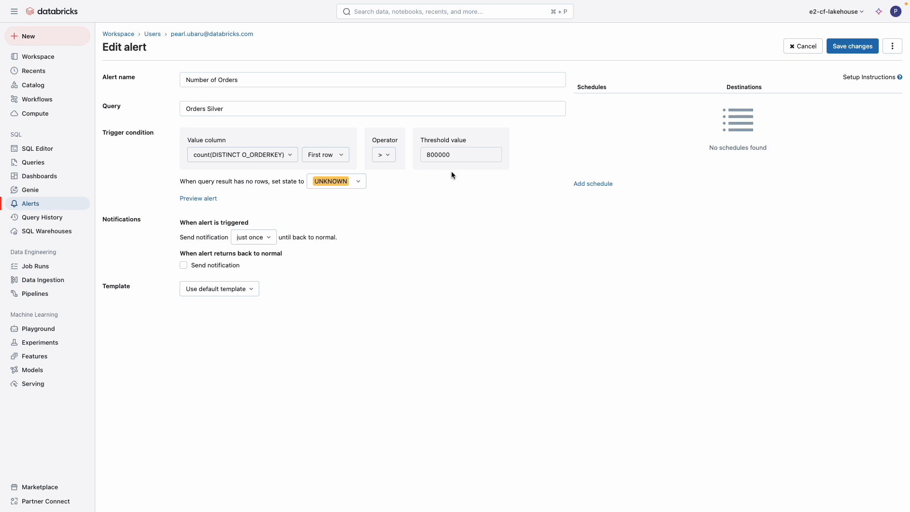
# Review the alert's notification frequency options and try the custom template, returning to the default template.
pyautogui.click(268, 240)
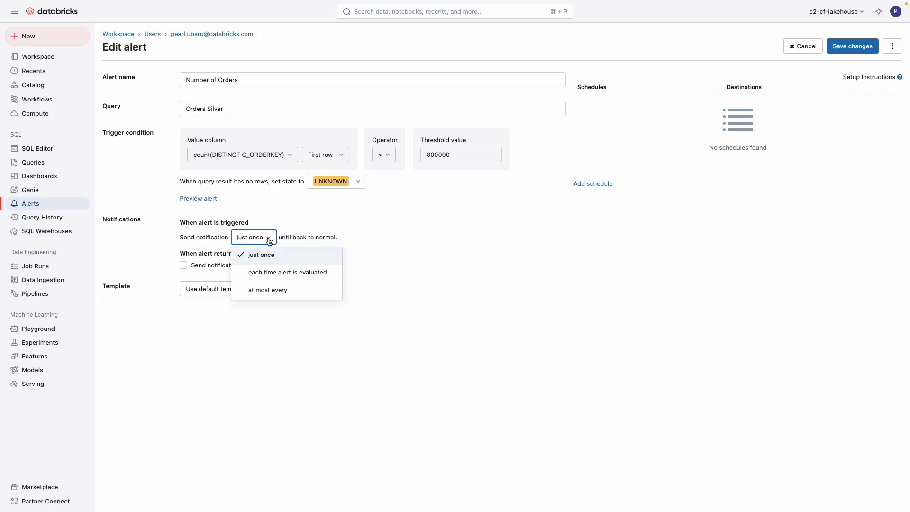
pyautogui.click(295, 231)
pyautogui.click(252, 288)
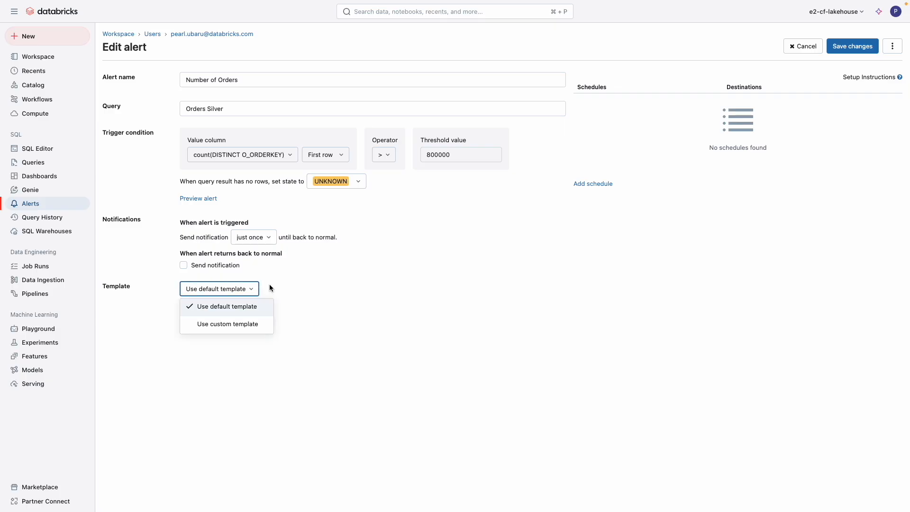
pyautogui.click(249, 294)
pyautogui.click(249, 292)
pyautogui.click(243, 323)
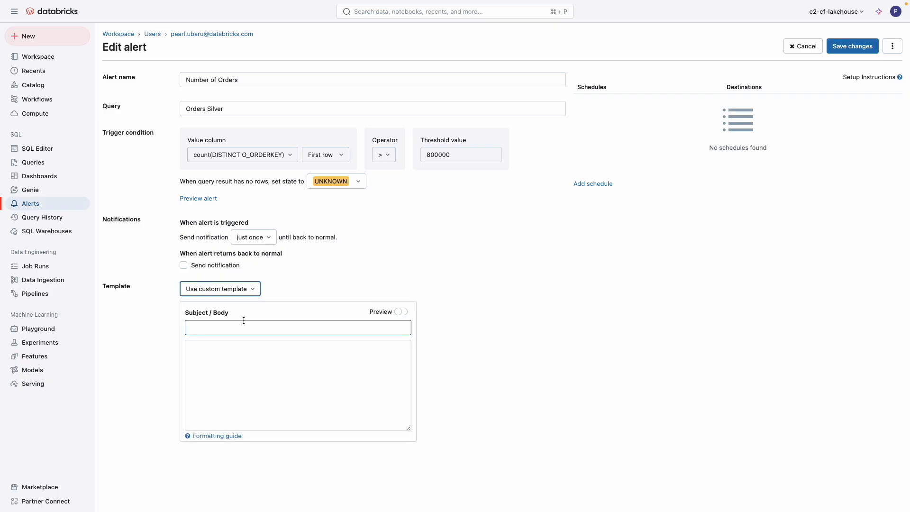
pyautogui.click(252, 290)
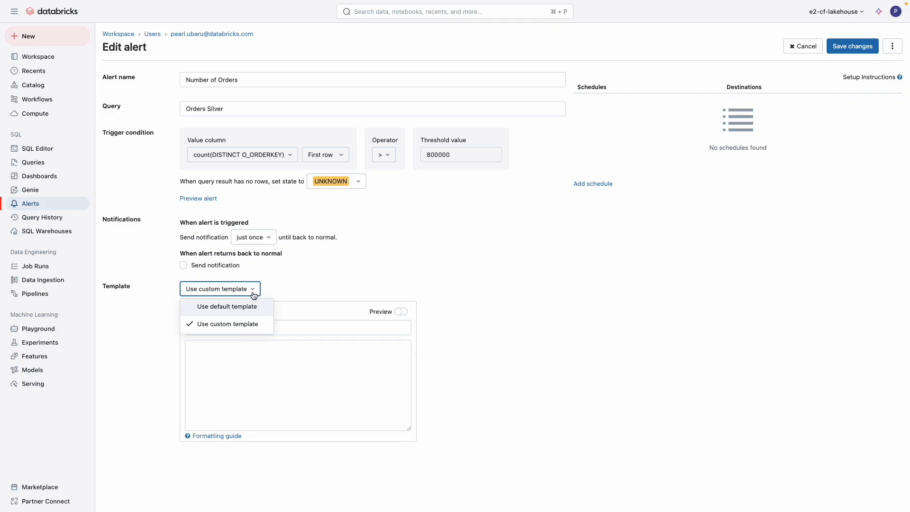
pyautogui.click(247, 308)
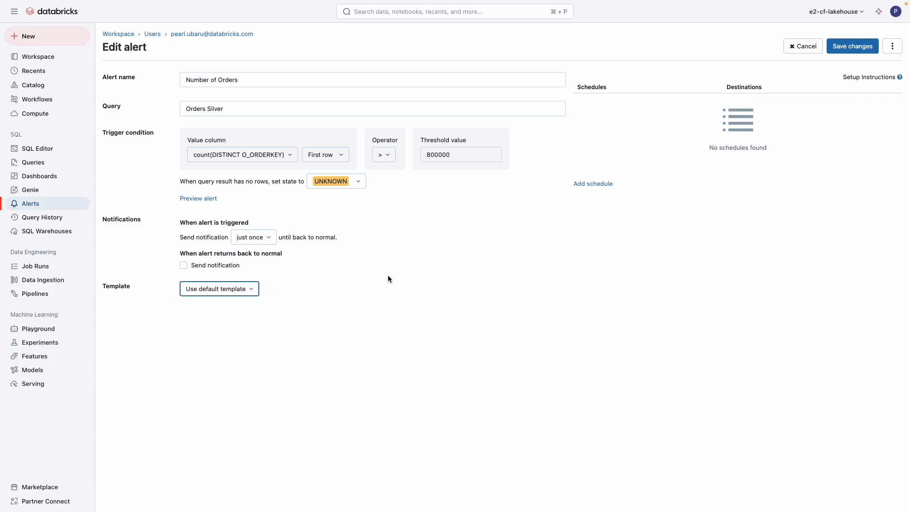
# Review the settings for adding an alert schedule, dismiss them without creating one, and save the Number of Orders alert.
pyautogui.click(601, 185)
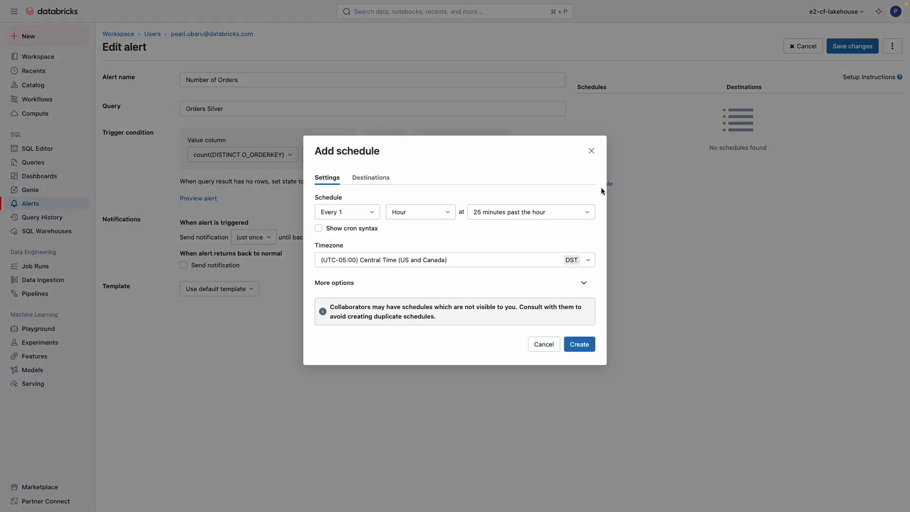
pyautogui.click(592, 151)
pyautogui.click(852, 46)
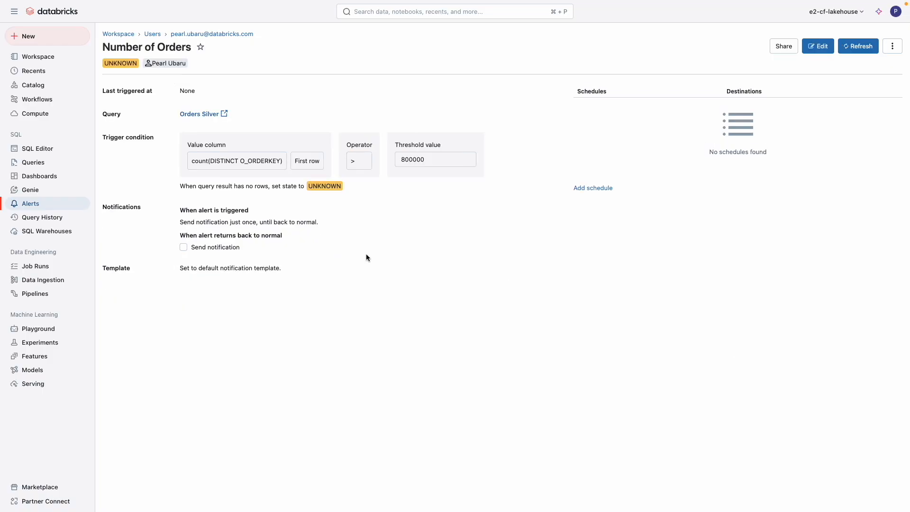
# Filter the workflow jobs for "tpch" and open the TPCH Workflow job.
pyautogui.click(47, 99)
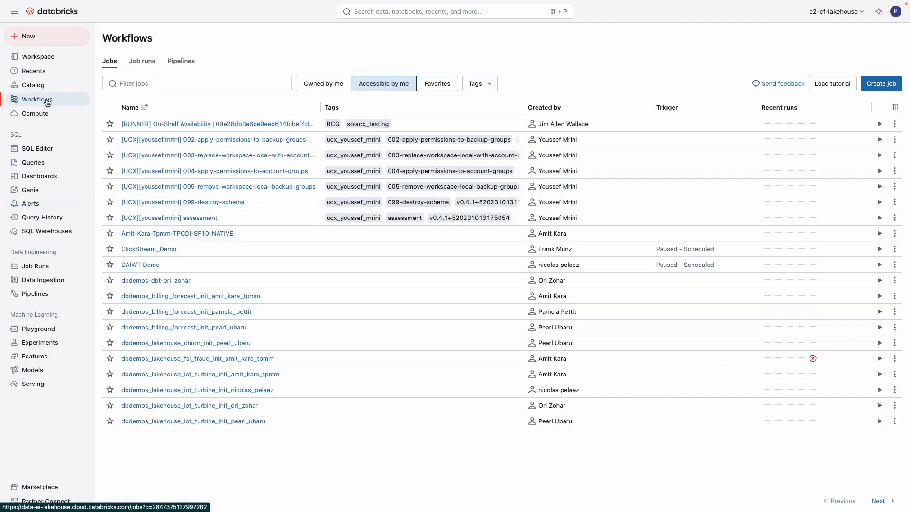
pyautogui.click(128, 80)
pyautogui.write('tpch')
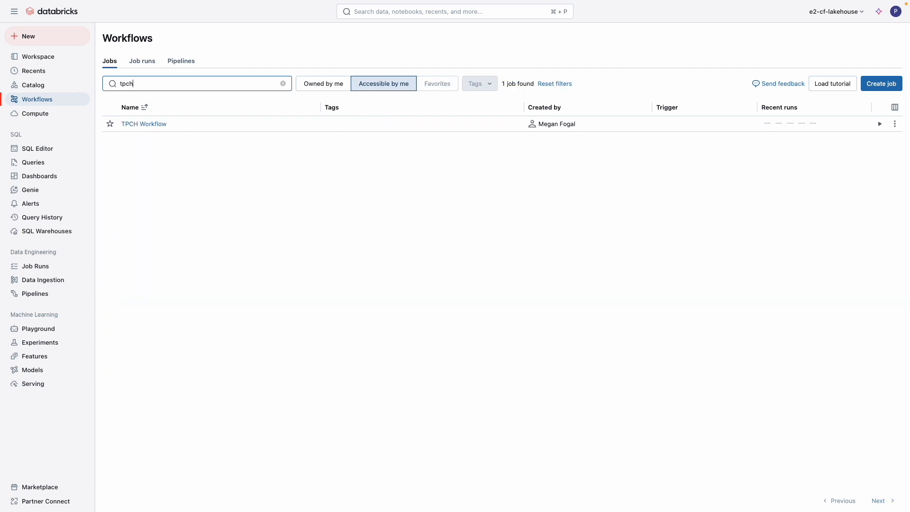
pyautogui.click(136, 123)
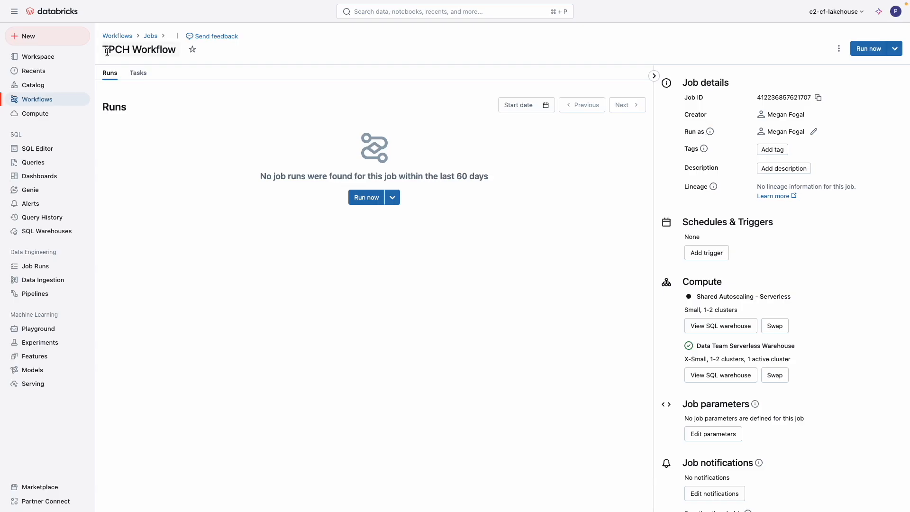
# Show the TPCH Workflow's task graph, run the job immediately and open the triggered run.
pyautogui.click(137, 74)
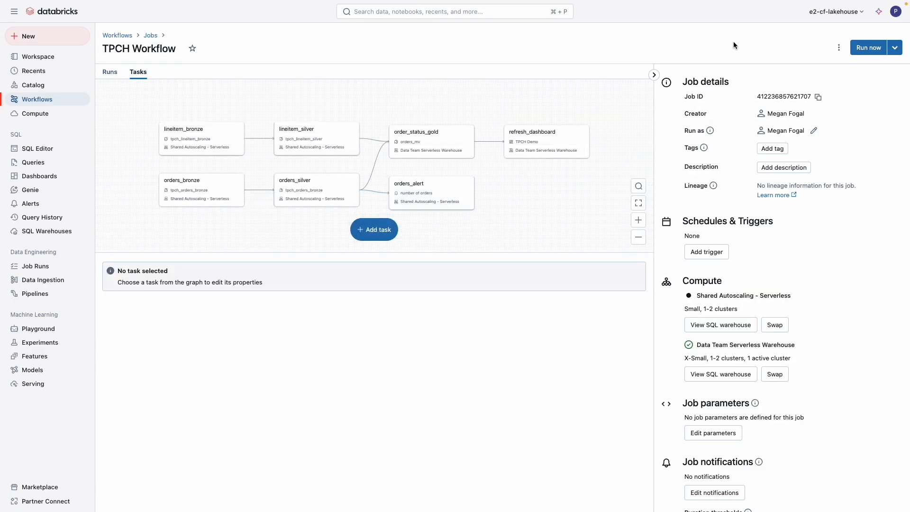
pyautogui.click(875, 51)
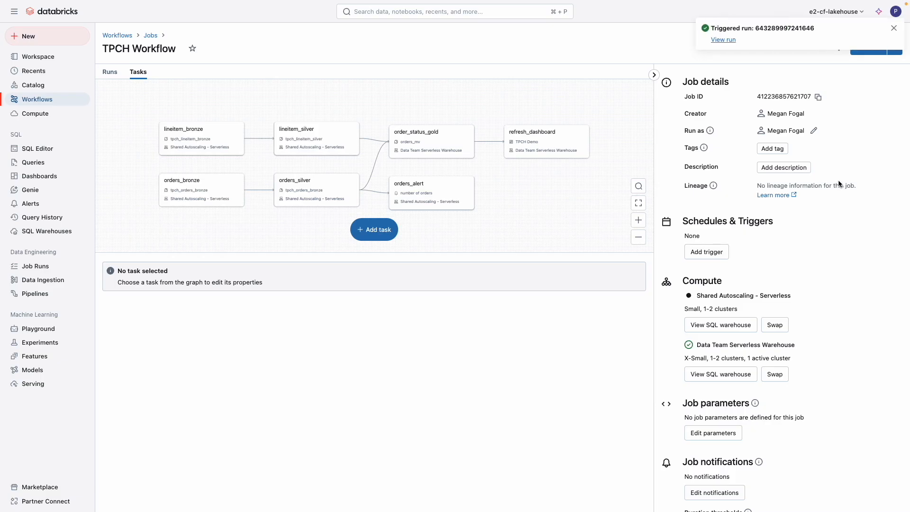
pyautogui.click(718, 40)
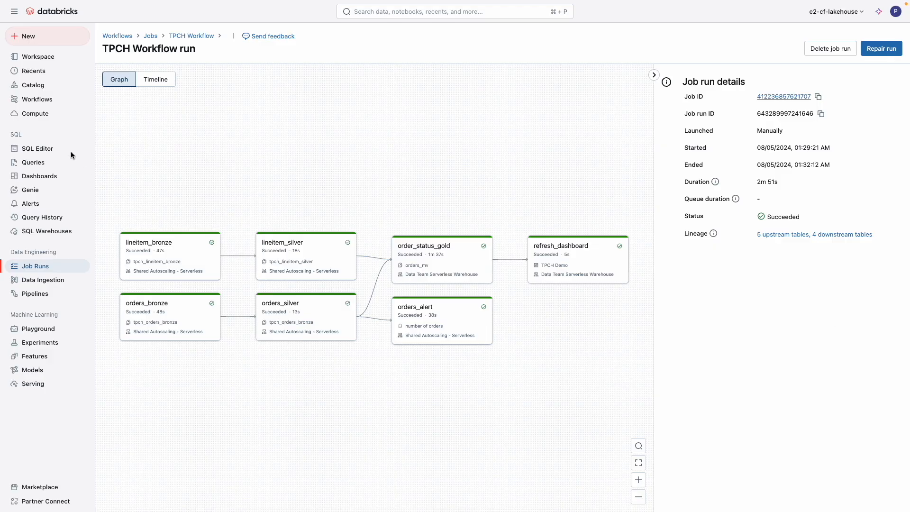
# Open the orders_mv materialized view from the dbsql_tpch_demo catalog's tpch schema.
pyautogui.click(43, 87)
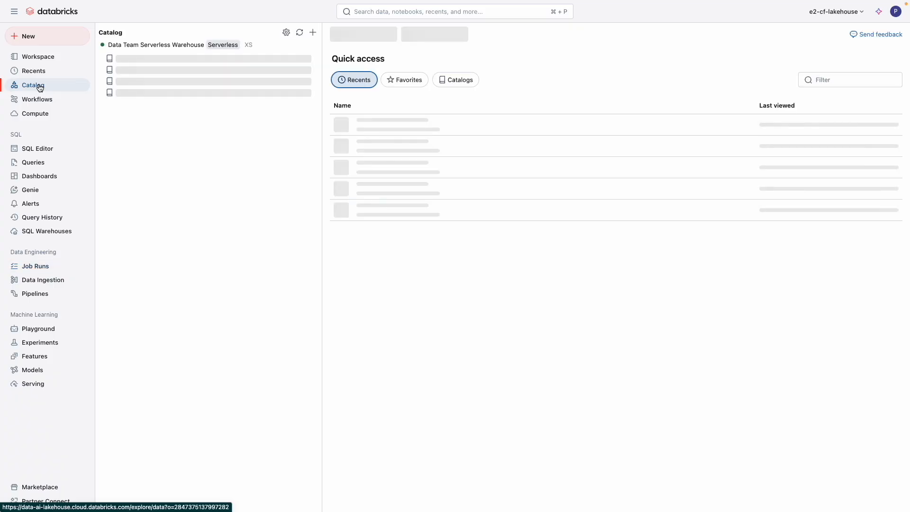
pyautogui.click(363, 122)
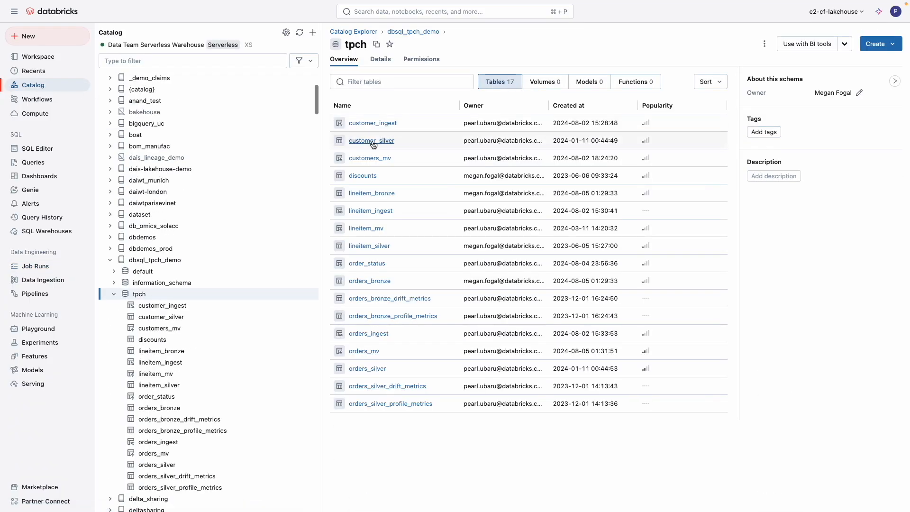
pyautogui.click(369, 351)
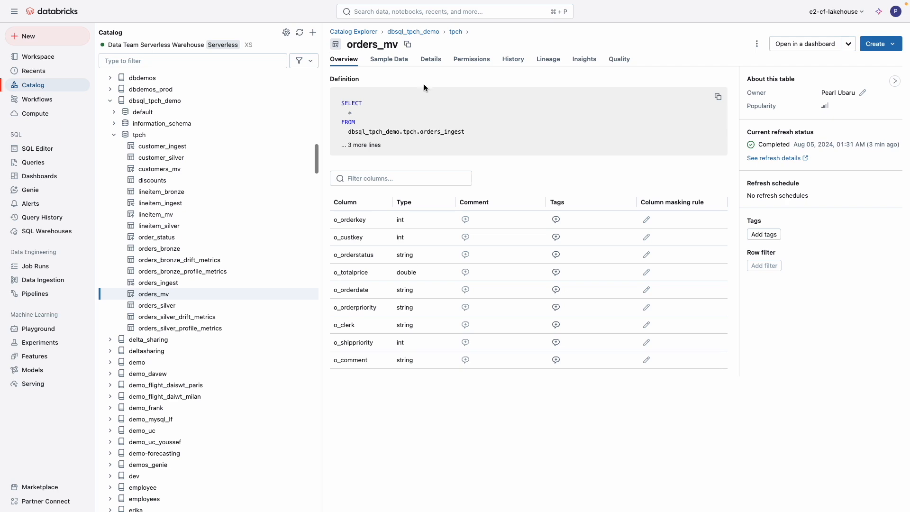
# Review the lineage of orders_mv across tables, workflows, dashboards and queries, and open its lineage graph.
pyautogui.click(547, 59)
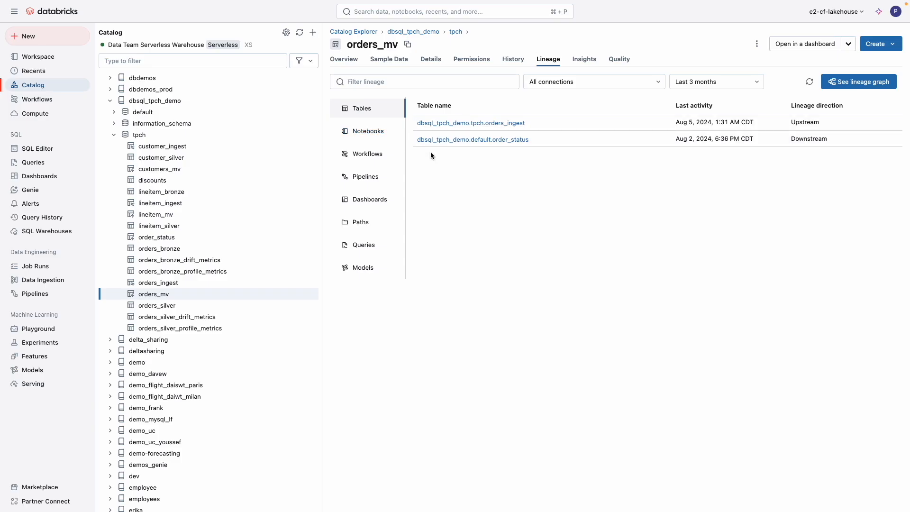
pyautogui.click(386, 155)
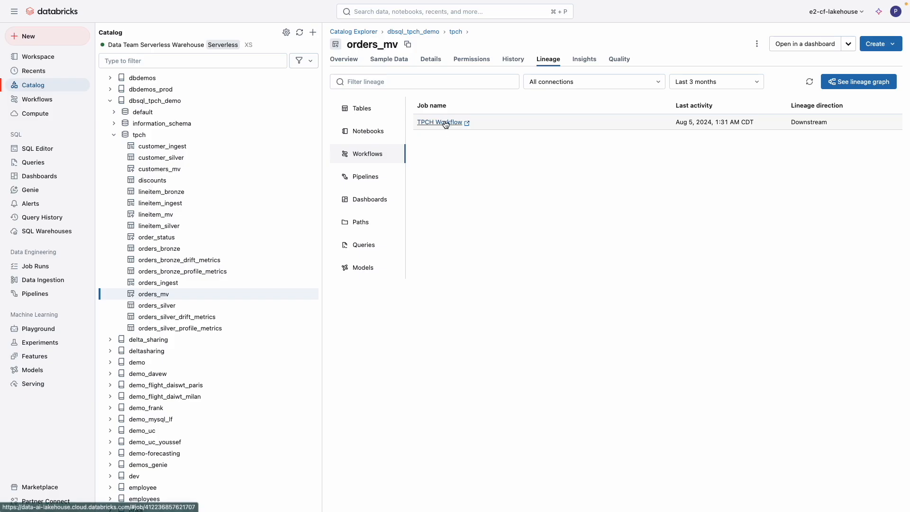
pyautogui.click(377, 204)
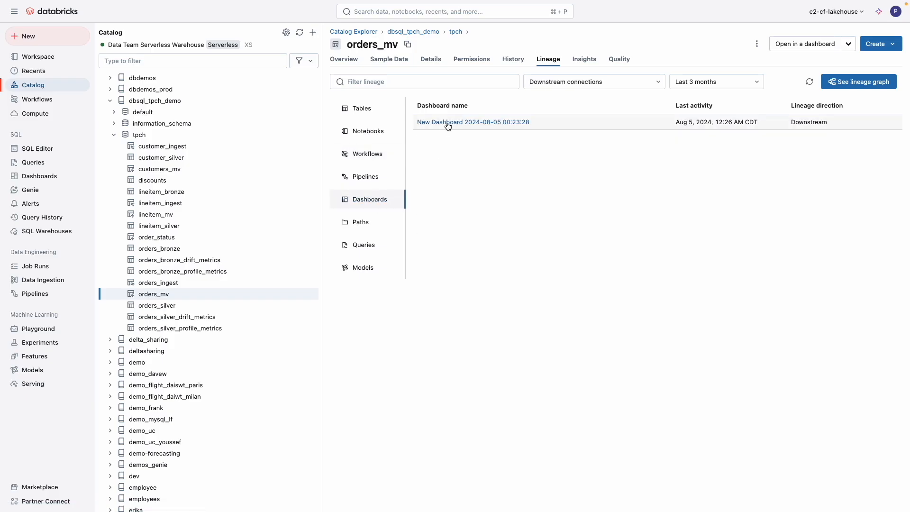
pyautogui.click(374, 245)
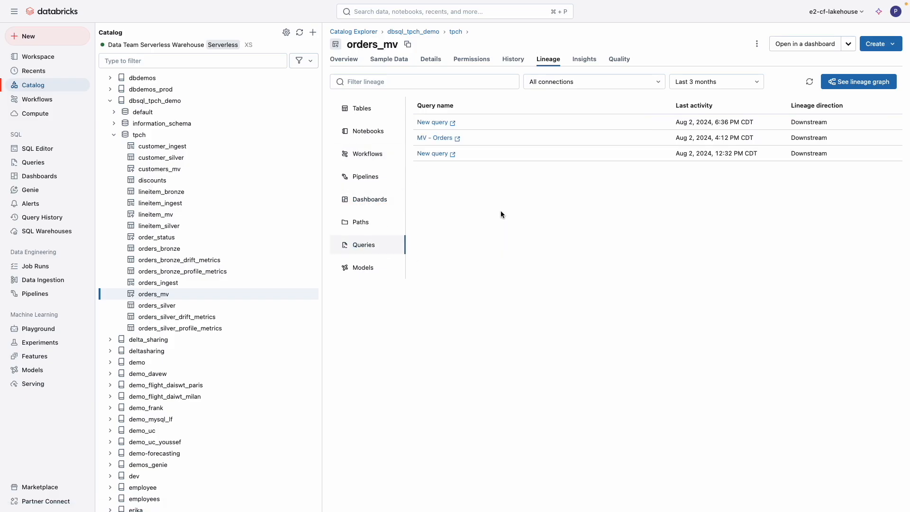
pyautogui.click(859, 82)
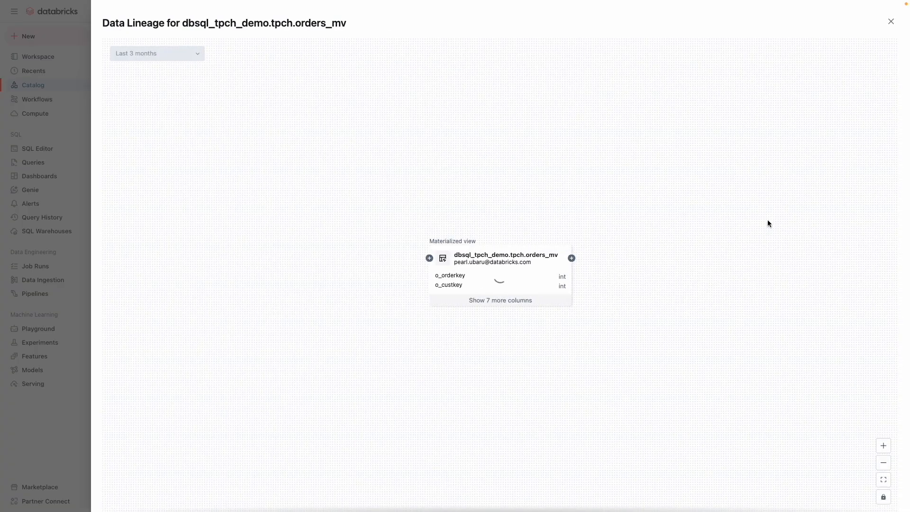